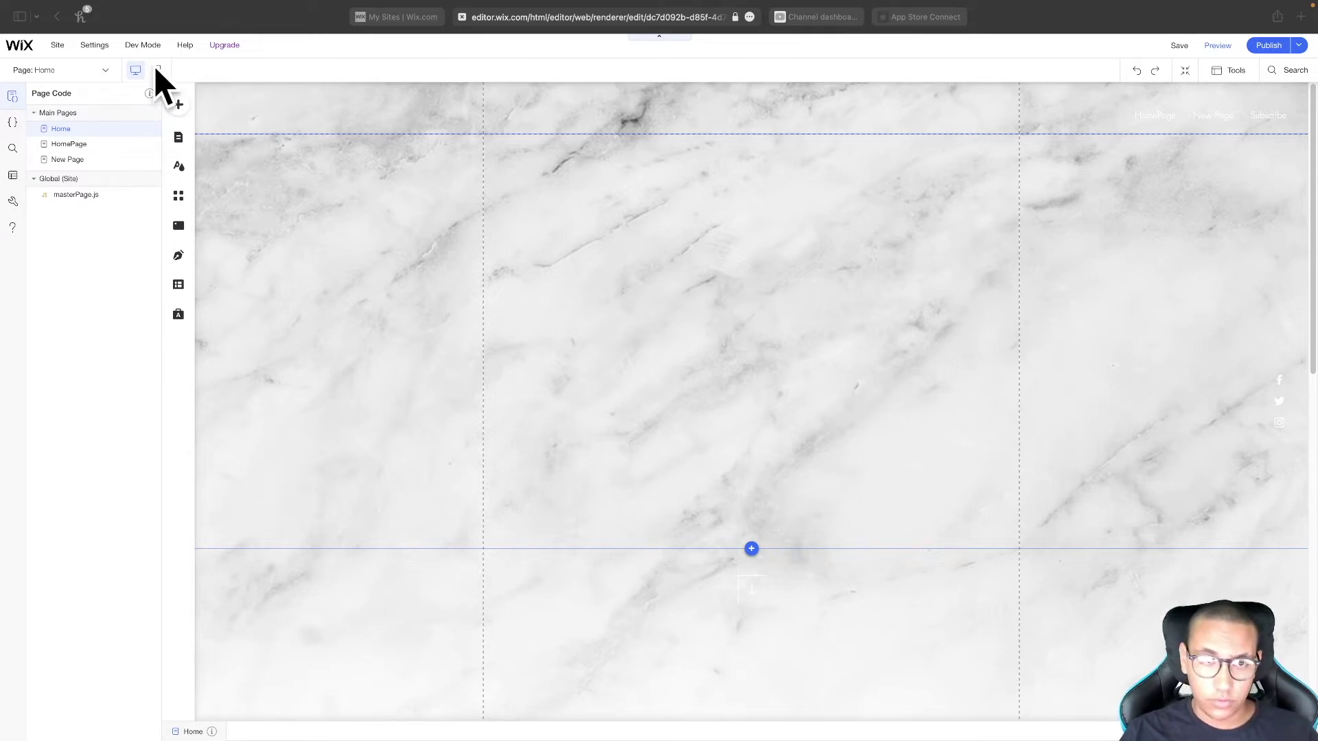
Step: Check whether Velo Dev Mode is enabled for the site
{"action": "left_click", "coordinate": [147, 51]}
{"action": "mouse_move", "coordinate": [136, 47]}
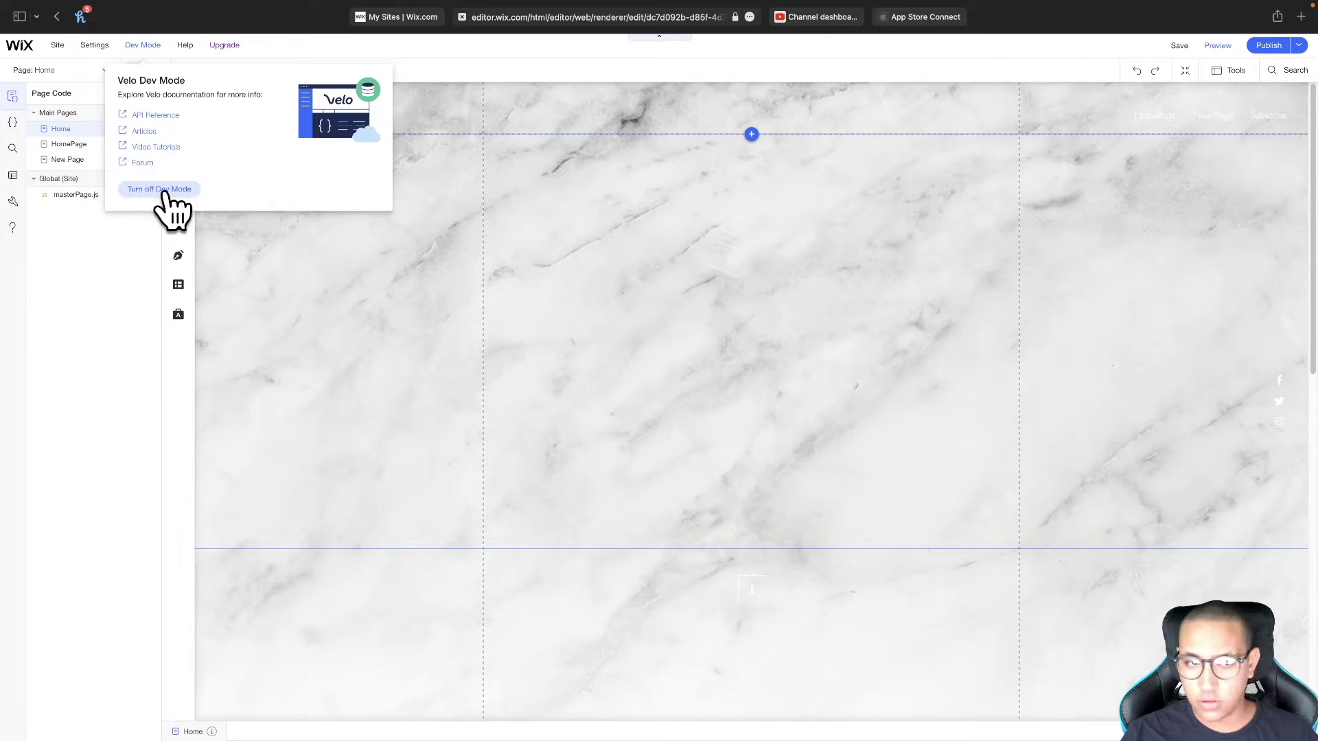
{"action": "left_click", "coordinate": [729, 461]}
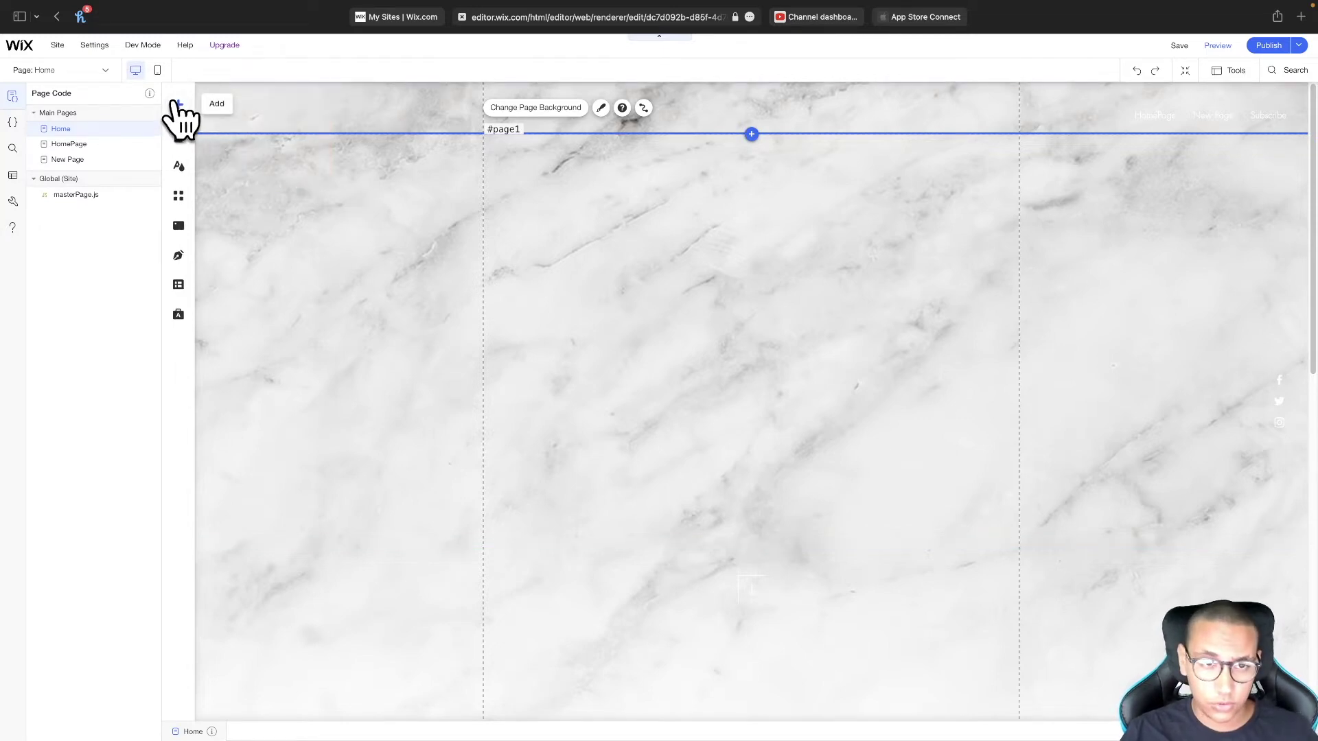
Step: Search the site elements for "table" and add the purple 2016 Tour Dates table to the Home page
{"action": "key", "text": "super+equal"}
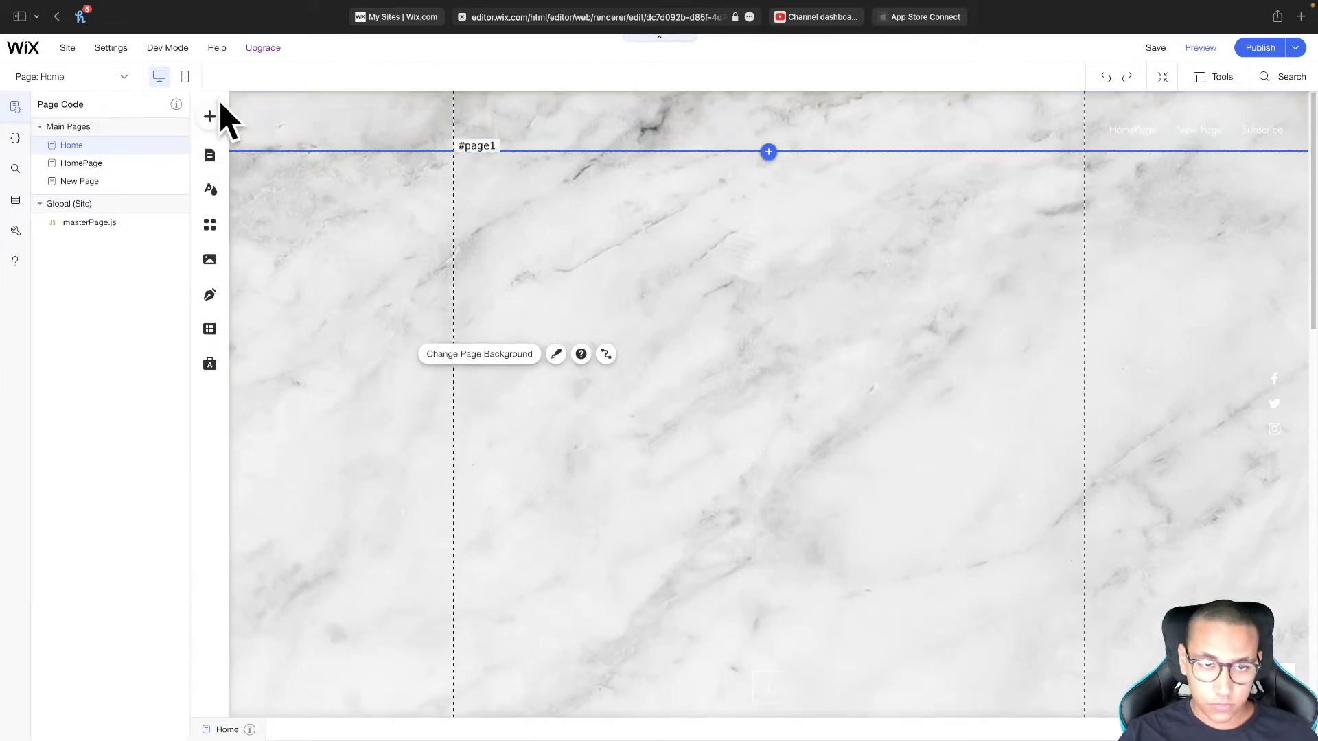
{"action": "left_click", "coordinate": [209, 117]}
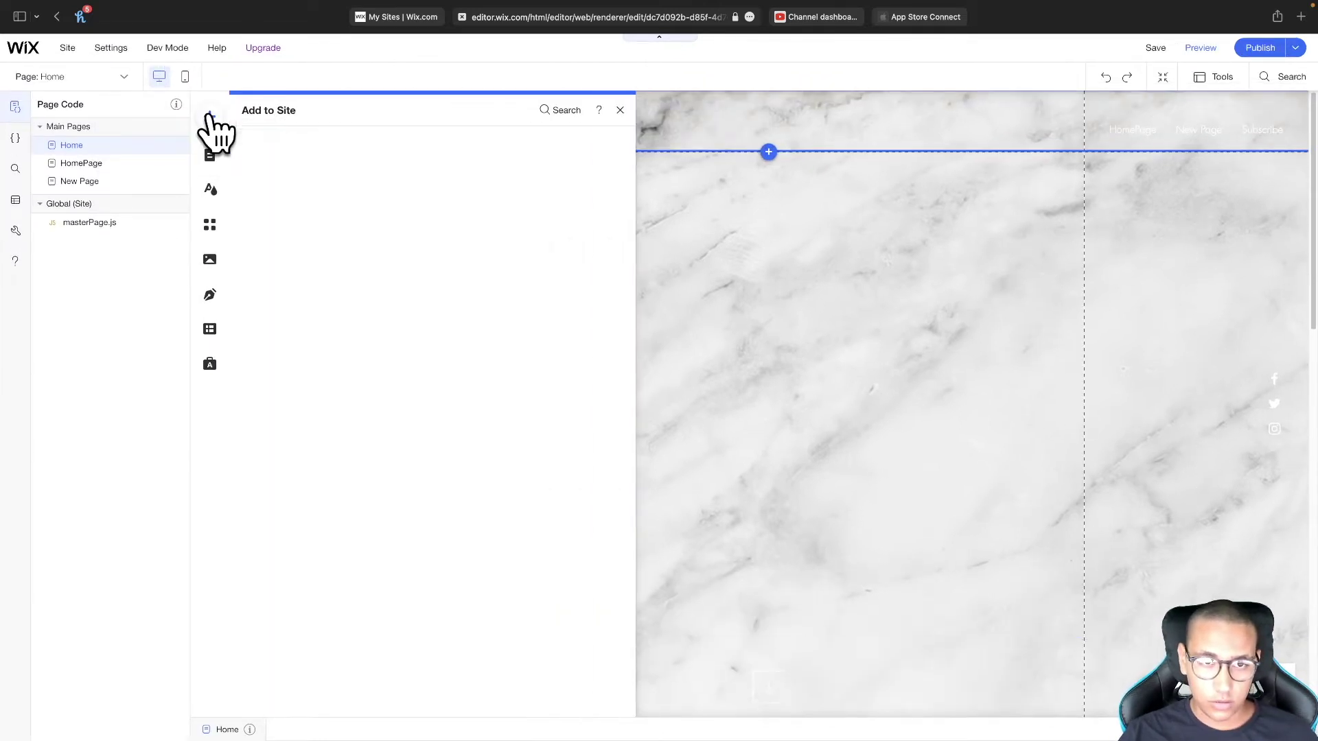
{"action": "left_click", "coordinate": [568, 110]}
{"action": "type", "text": "table"}
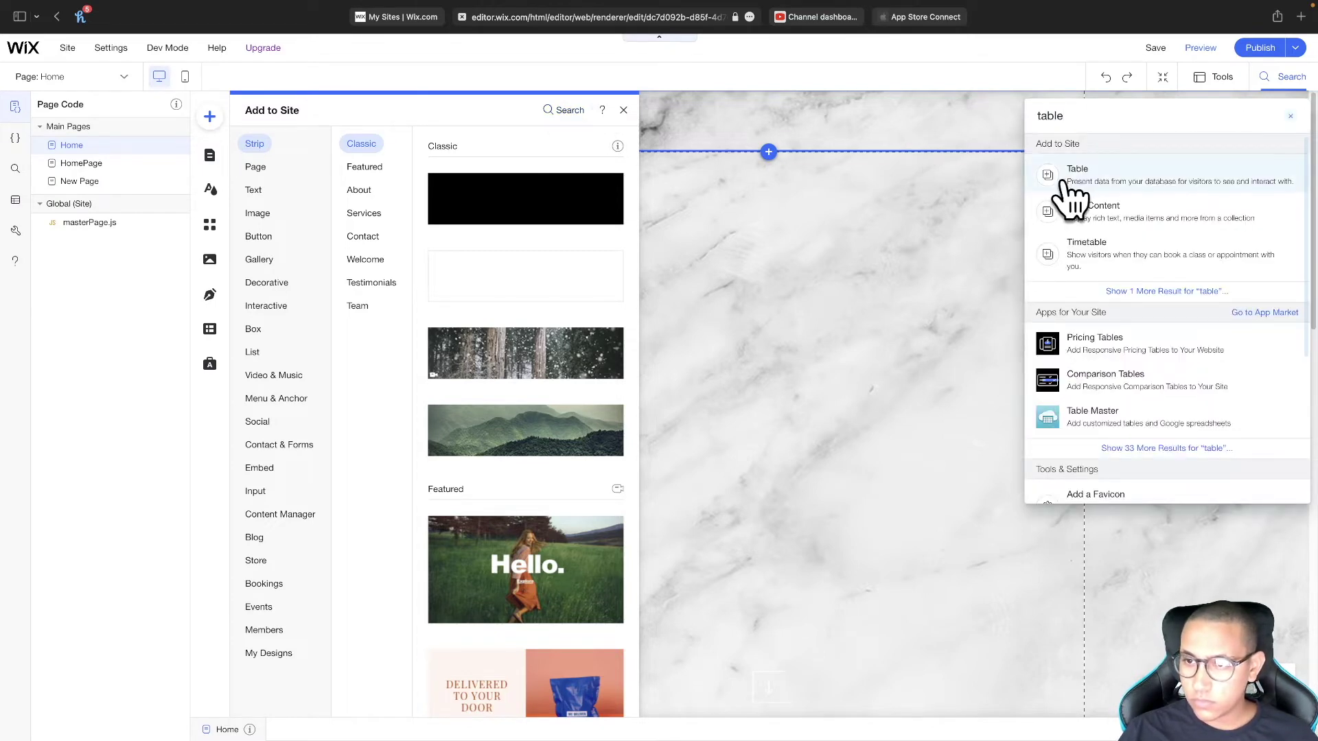
{"action": "left_click", "coordinate": [1081, 186]}
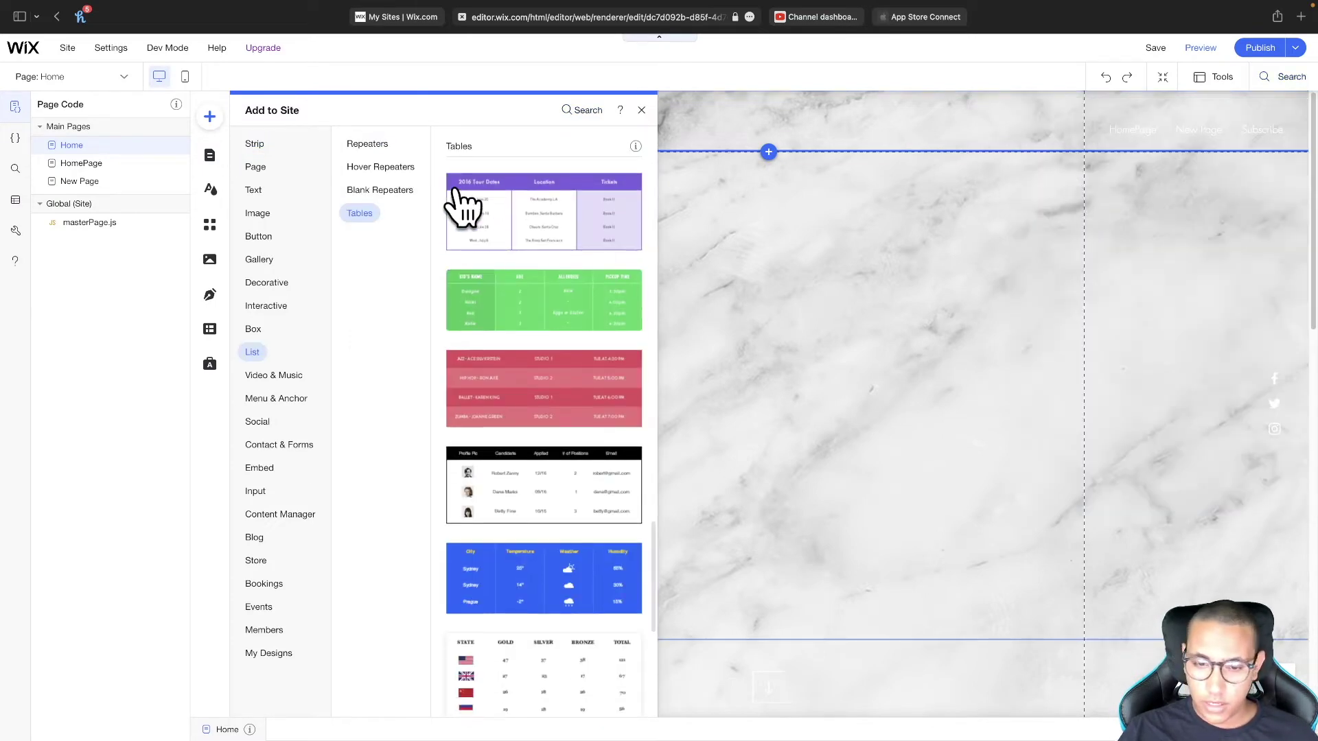
{"action": "scroll", "coordinate": [561, 382], "scroll_direction": "down", "scroll_amount": 5}
{"action": "scroll", "coordinate": [566, 381], "scroll_direction": "up", "scroll_amount": 6}
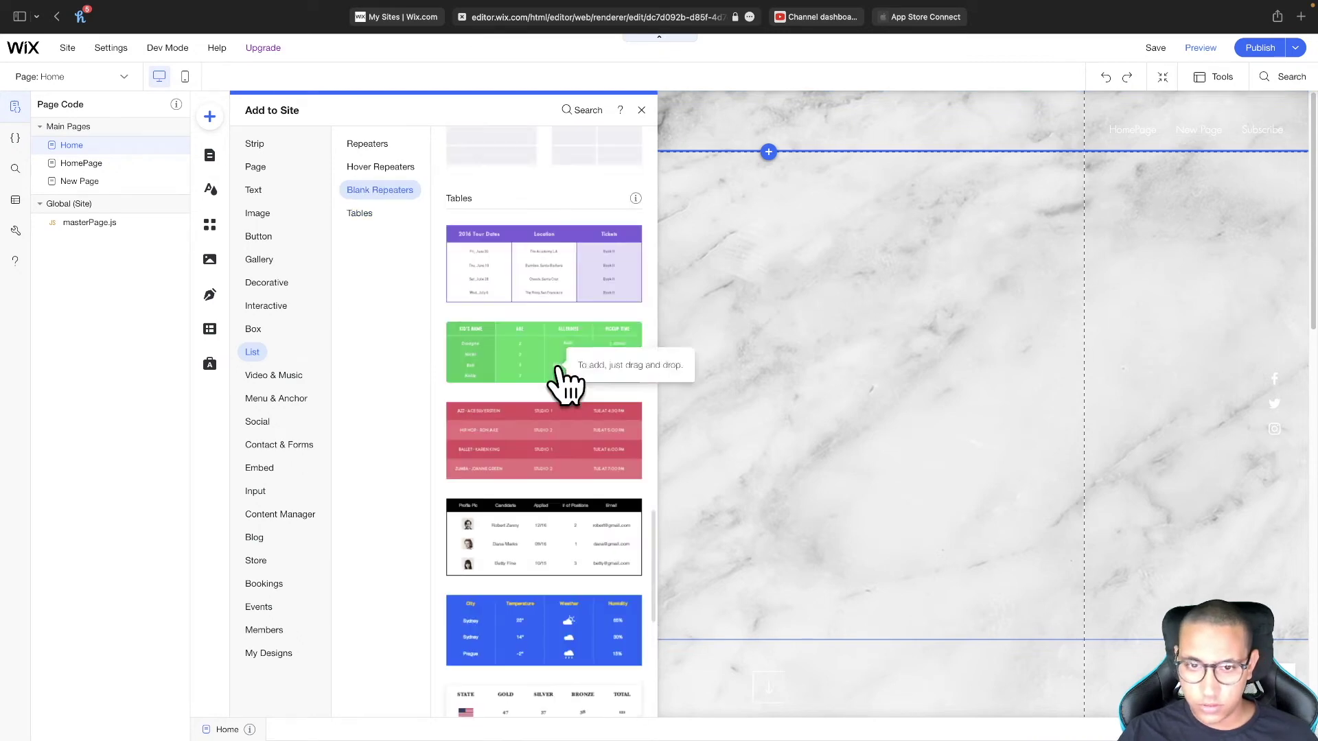
{"action": "left_click", "coordinate": [532, 269]}
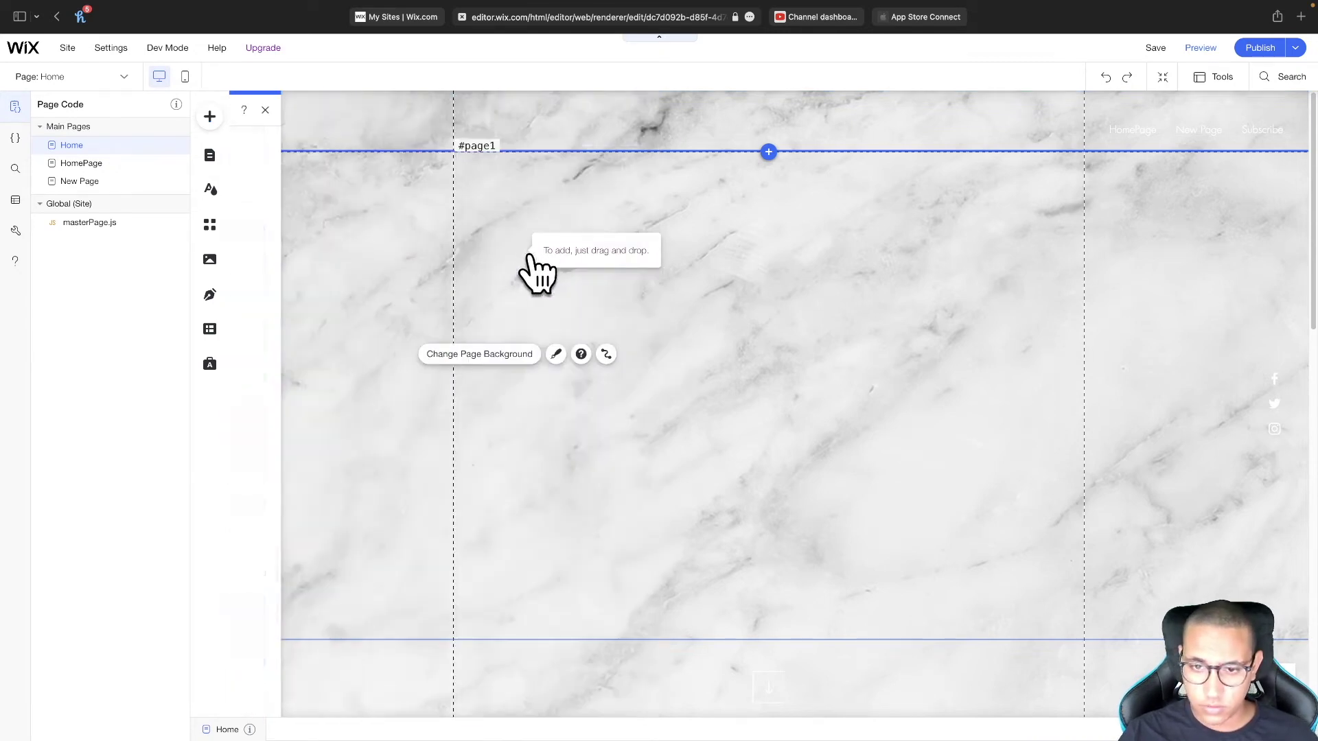
Step: Move the table to the page's left gridline below the header and enlarge it to span both vertical gridlines
{"action": "left_click_drag", "start_coordinate": [673, 357], "coordinate": [617, 241]}
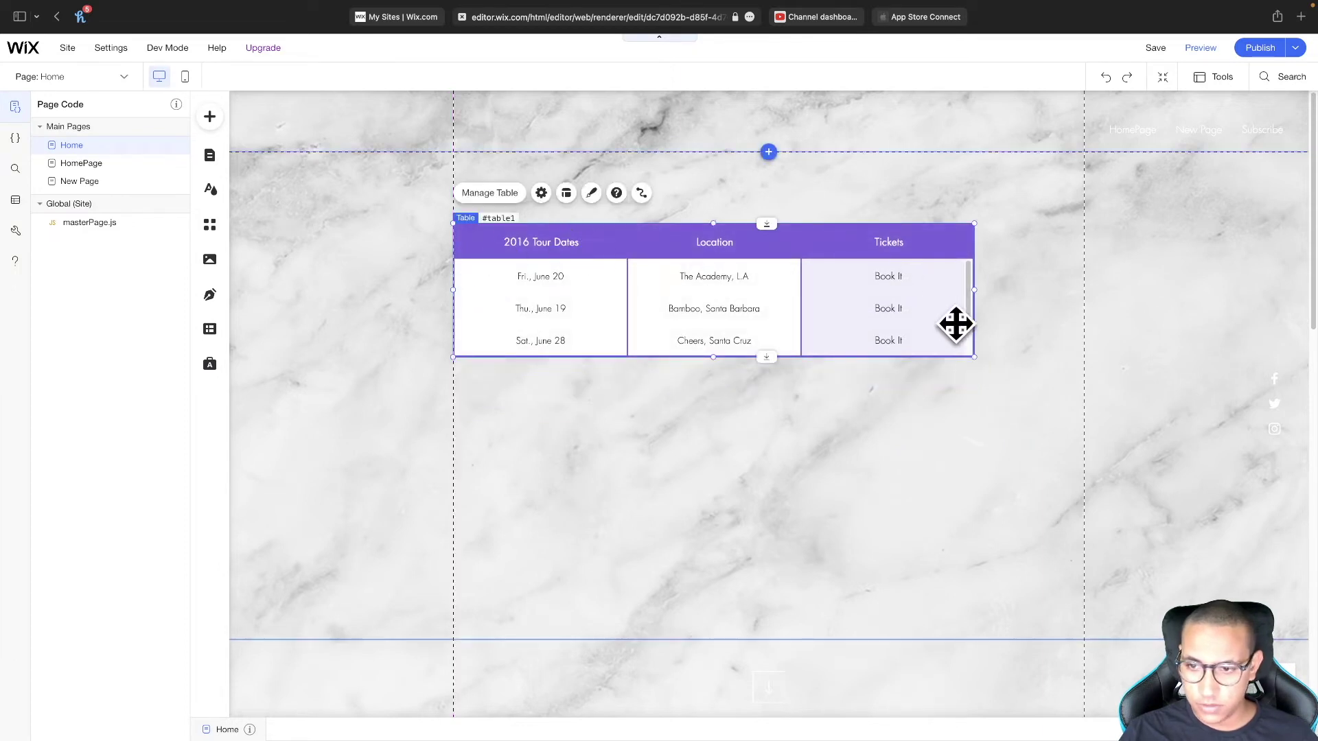
{"action": "left_click_drag", "start_coordinate": [973, 357], "coordinate": [976, 365]}
{"action": "left_click_drag", "start_coordinate": [992, 415], "coordinate": [1082, 465]}
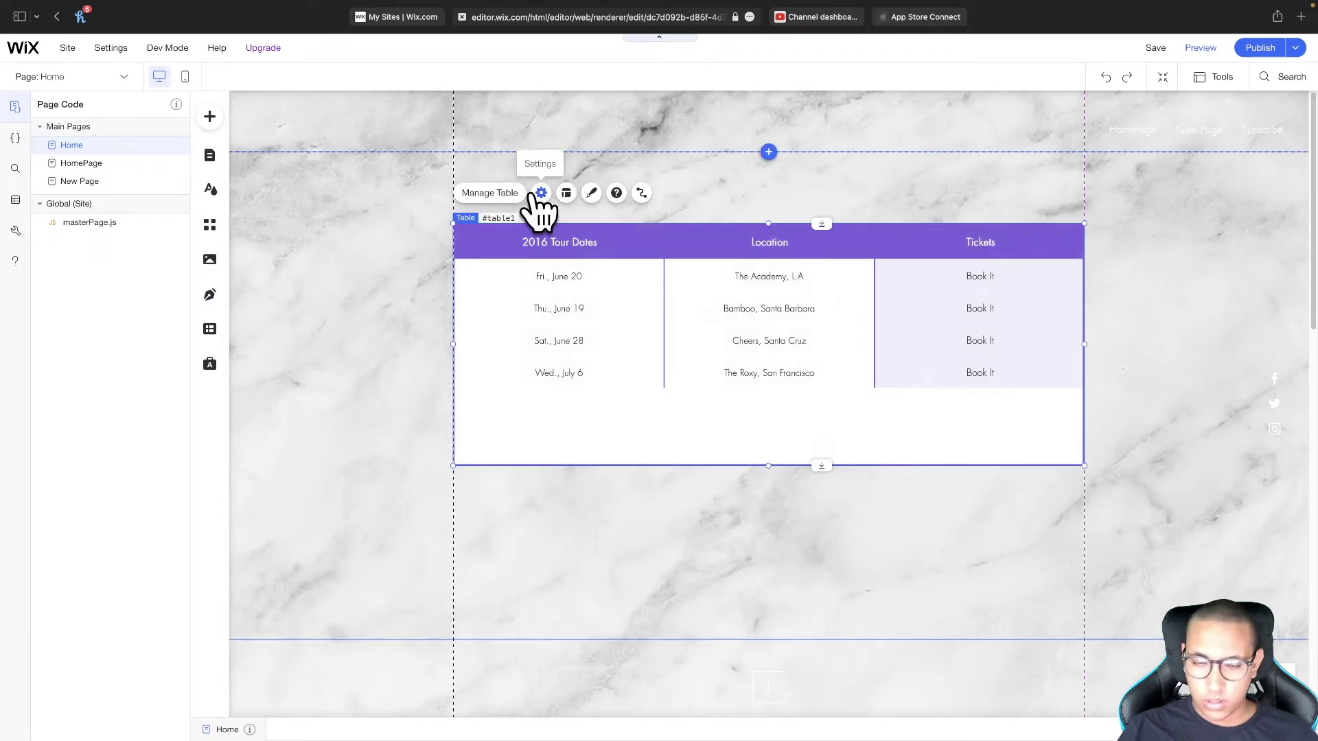
Step: Set the table's layout to resize its height automatically
{"action": "left_click", "coordinate": [541, 193]}
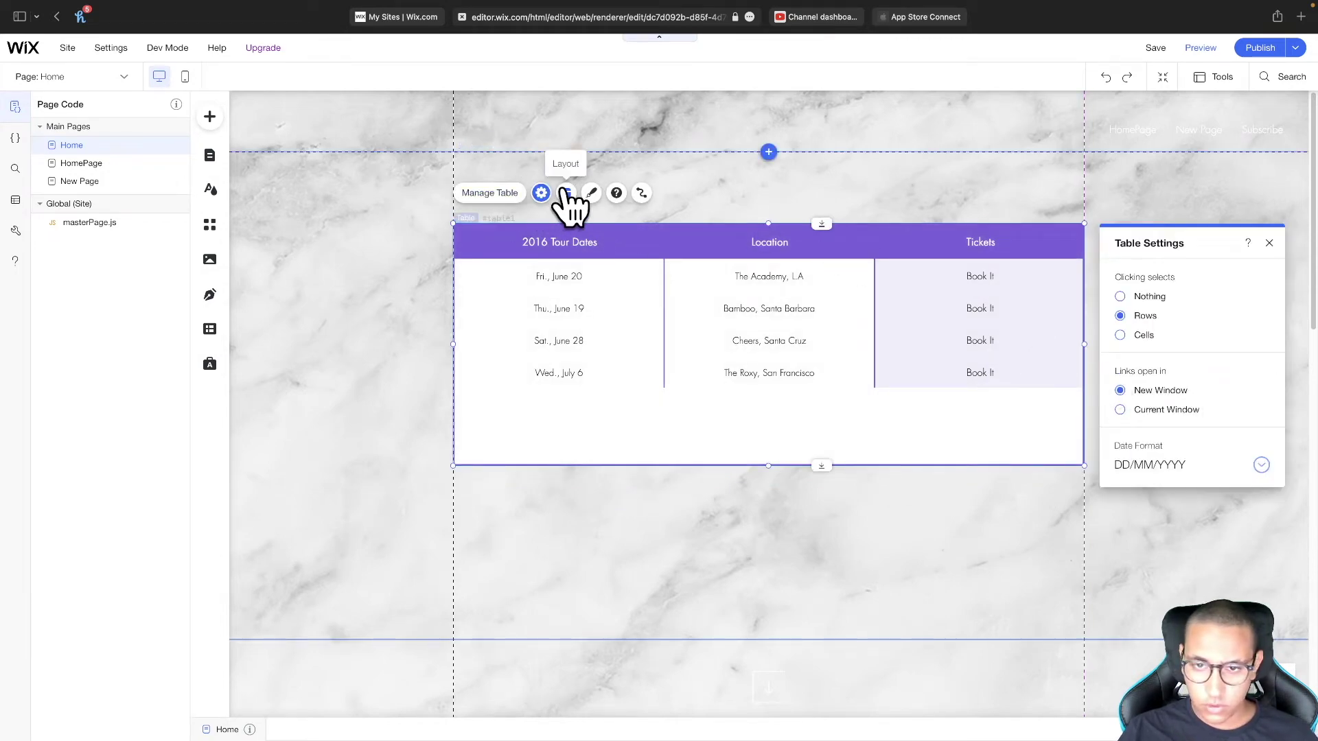
{"action": "left_click", "coordinate": [566, 193]}
{"action": "left_click", "coordinate": [1230, 354]}
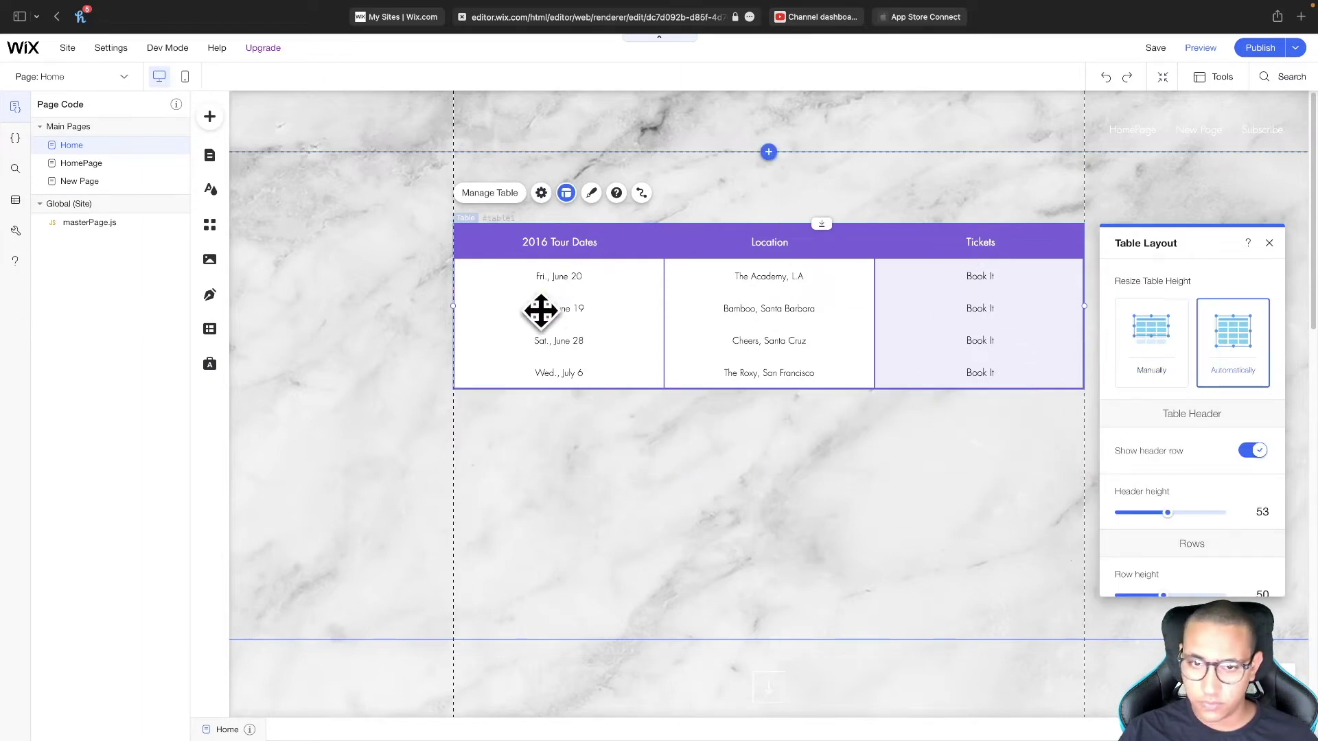
{"action": "left_click", "coordinate": [567, 508]}
Step: Change the label of the table's first column to Name
{"action": "left_click", "coordinate": [564, 351]}
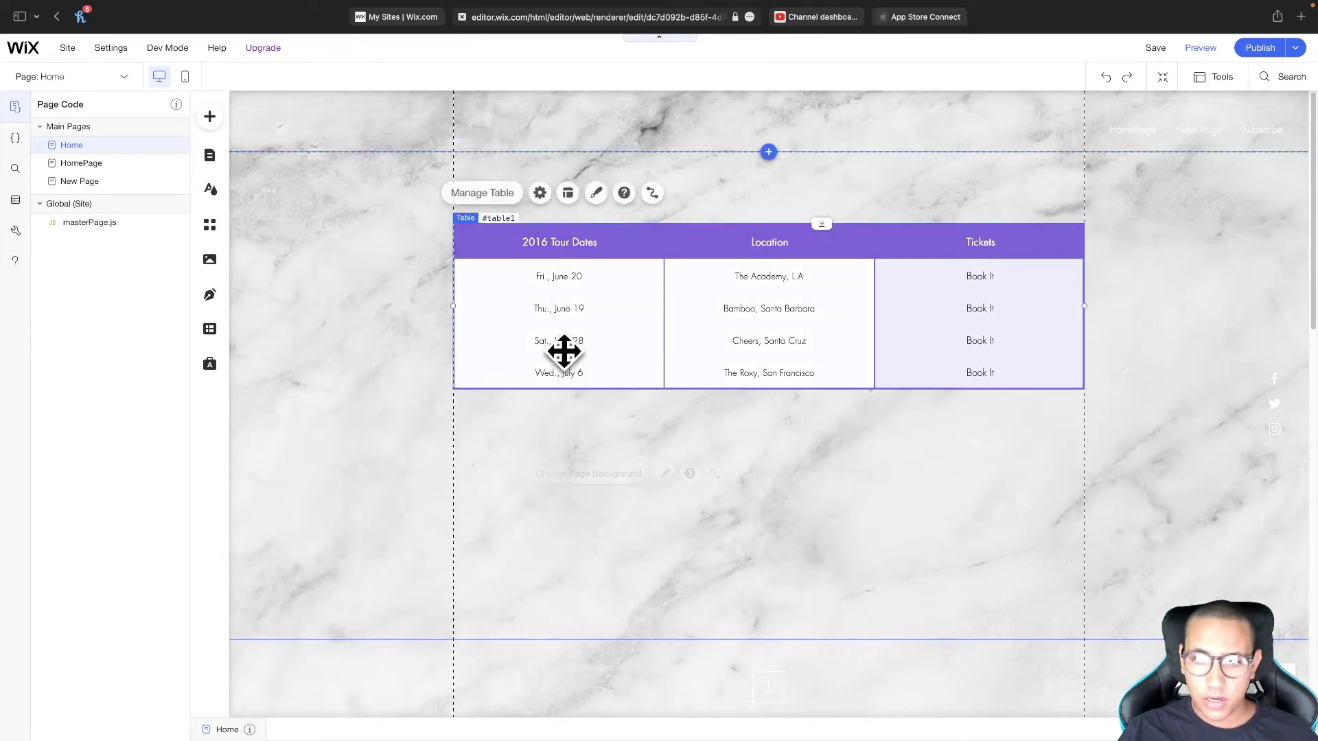
{"action": "left_click", "coordinate": [492, 195]}
{"action": "left_click", "coordinate": [1261, 280]}
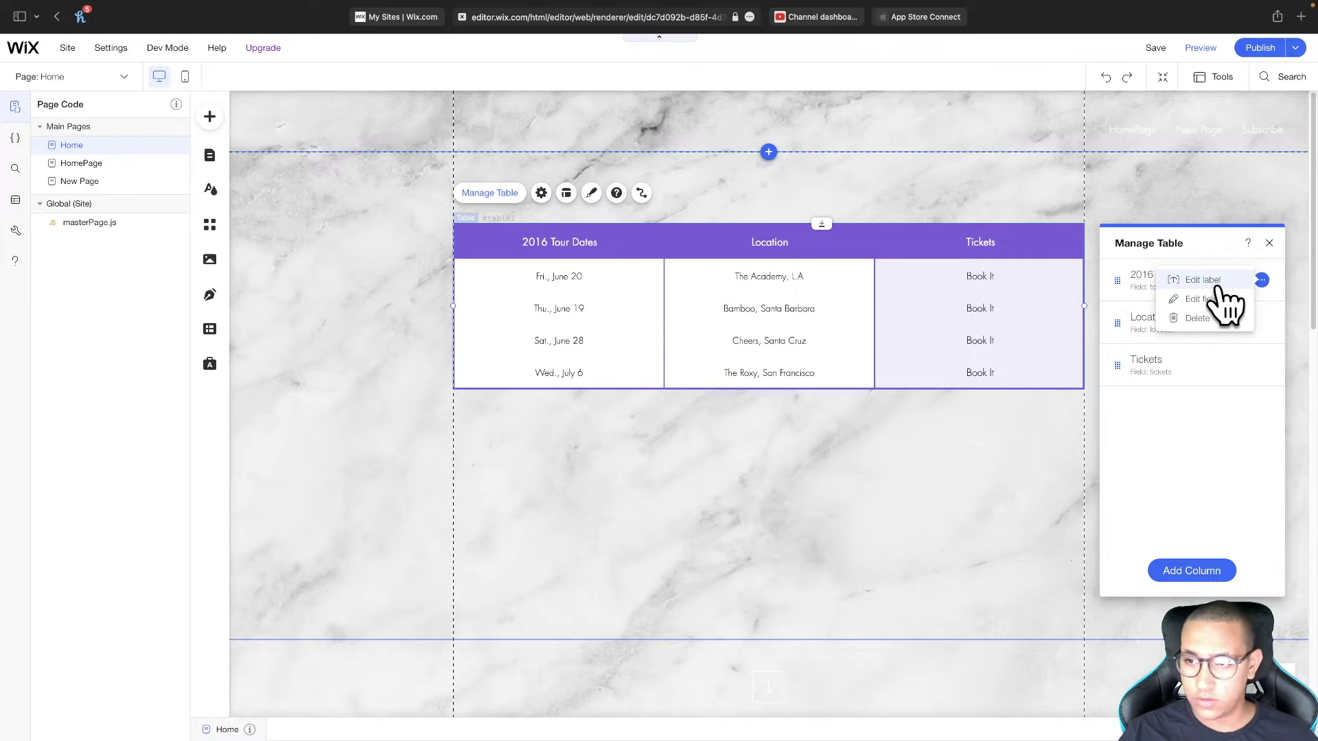
{"action": "left_click", "coordinate": [1219, 284]}
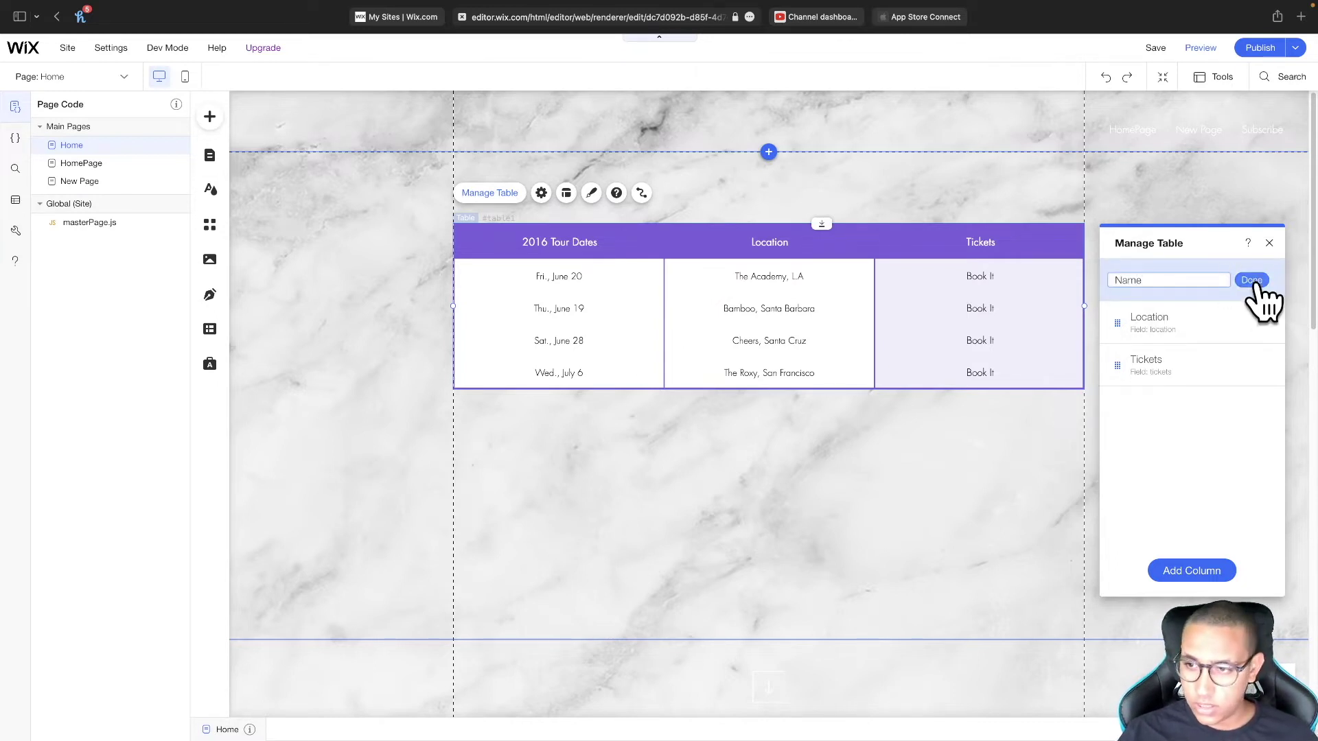
{"action": "left_click", "coordinate": [1251, 280]}
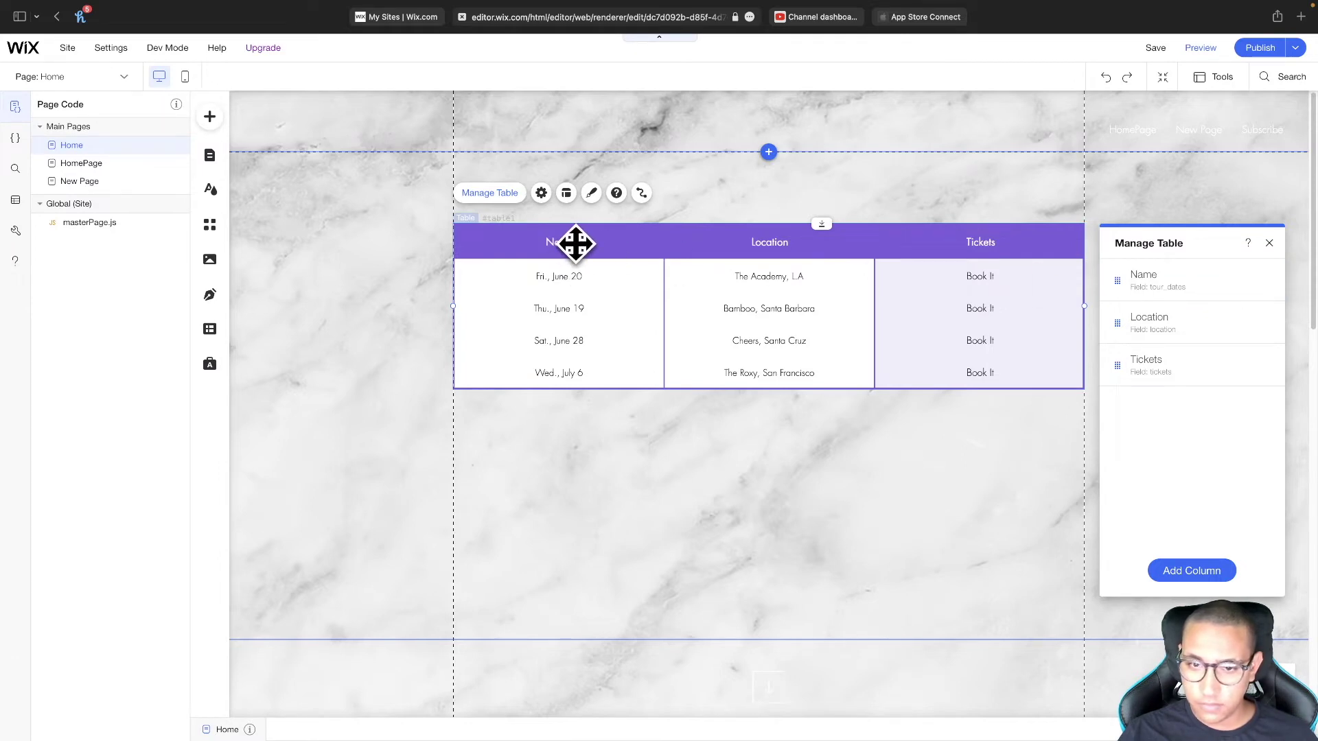
{"action": "left_click", "coordinate": [1261, 280]}
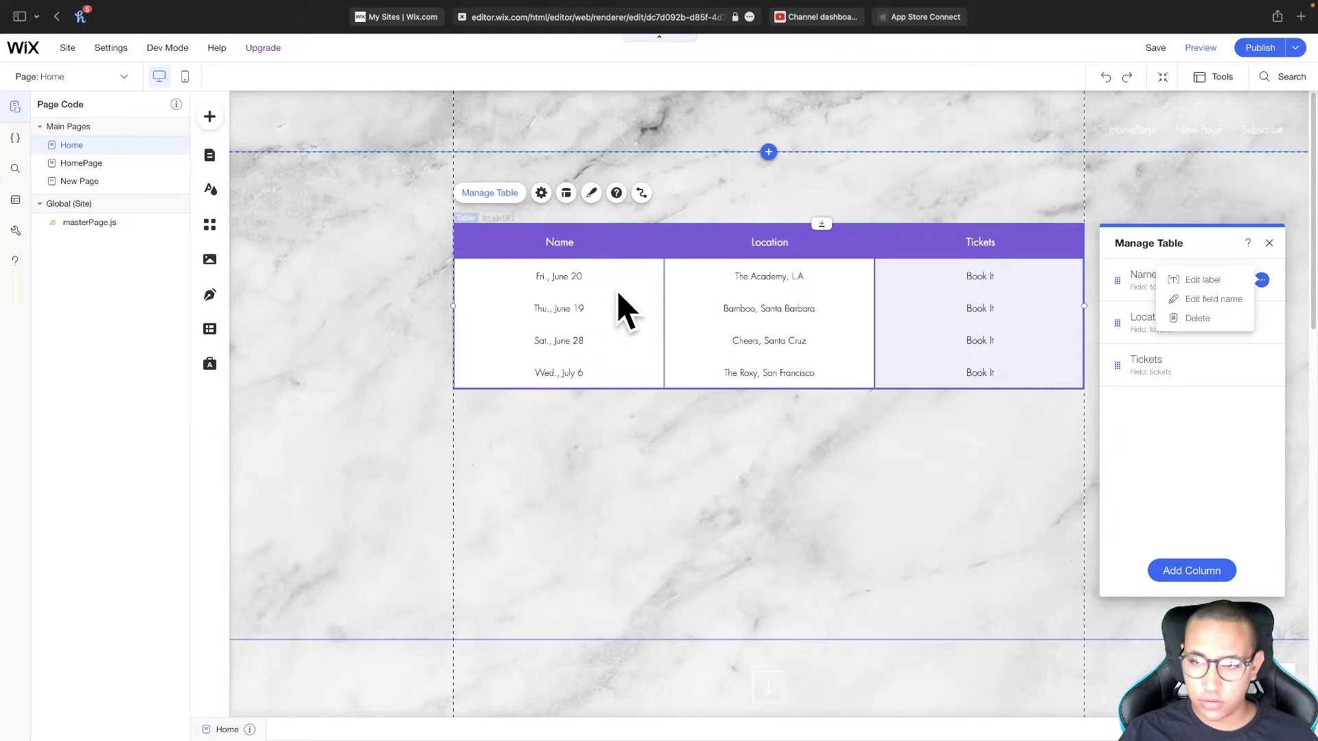
{"action": "left_click", "coordinate": [554, 287]}
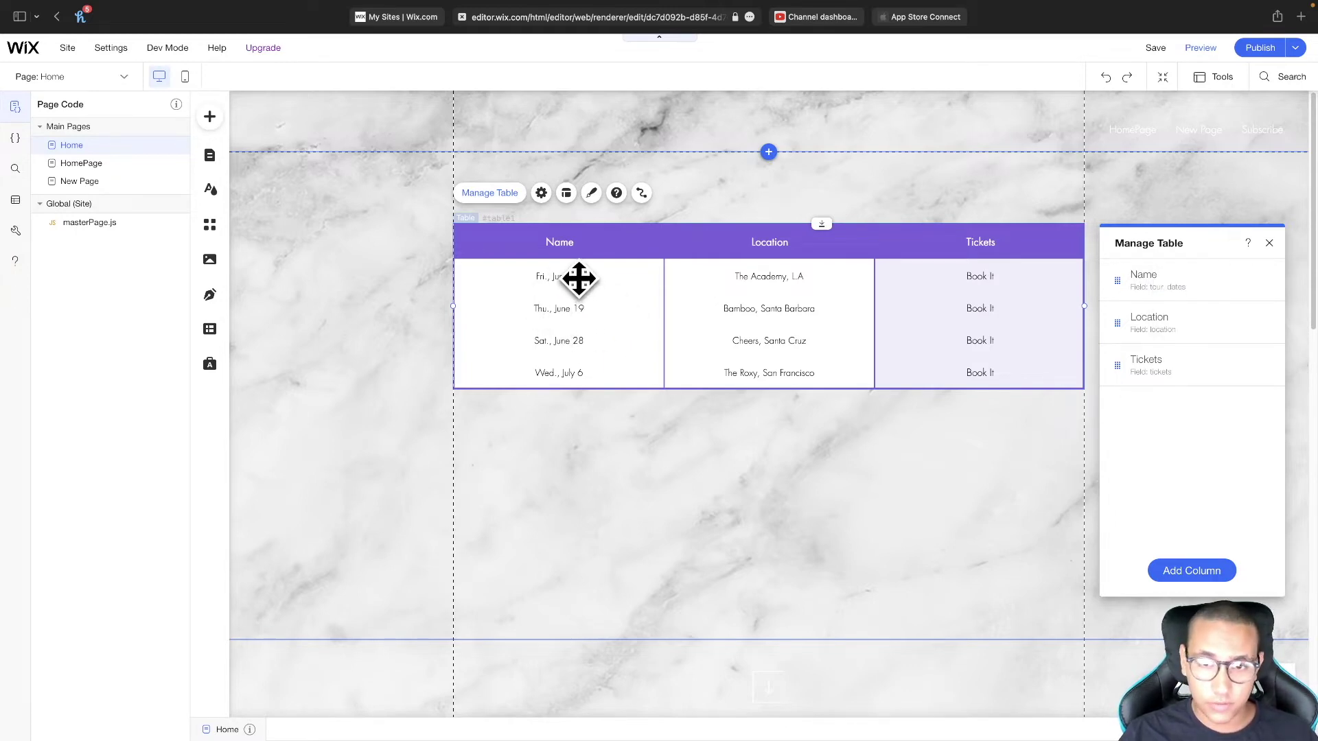
{"action": "left_click", "coordinate": [739, 516]}
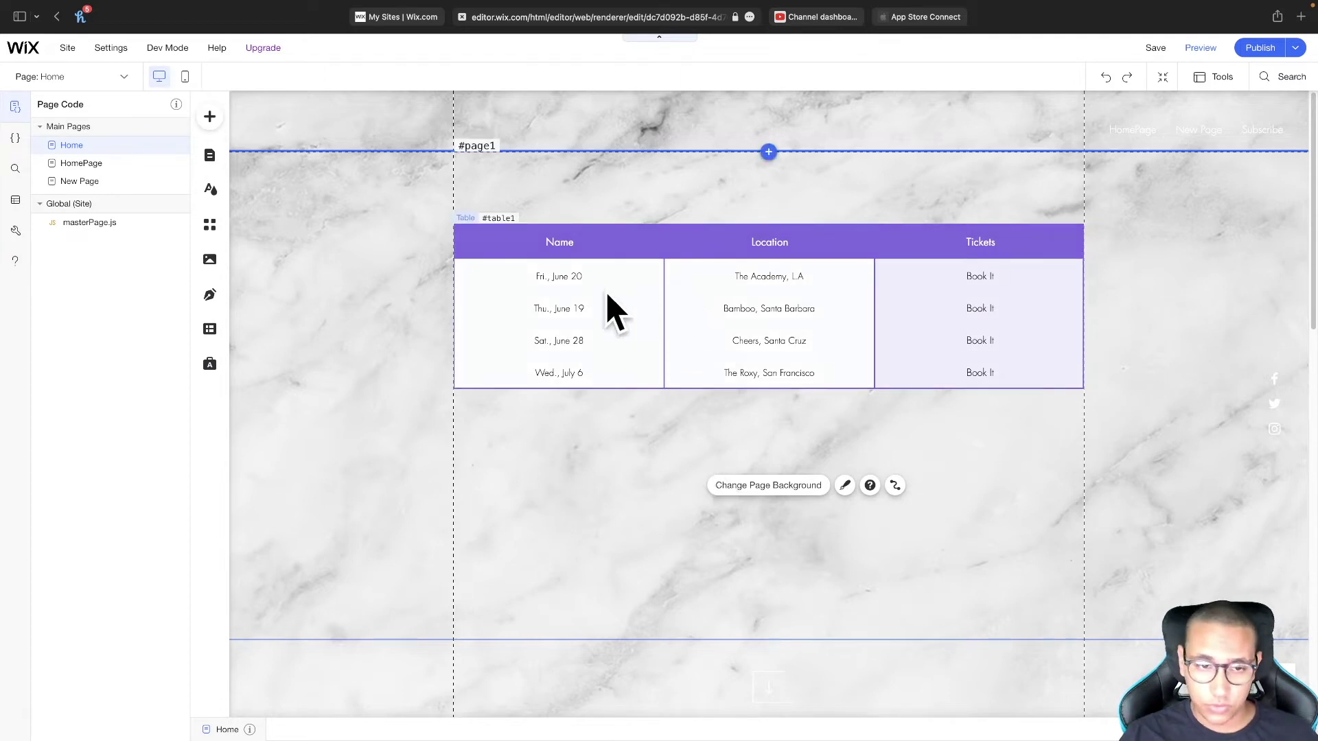
Step: Create a content collection named products with the default multiple-items setting
{"action": "left_click", "coordinate": [210, 330]}
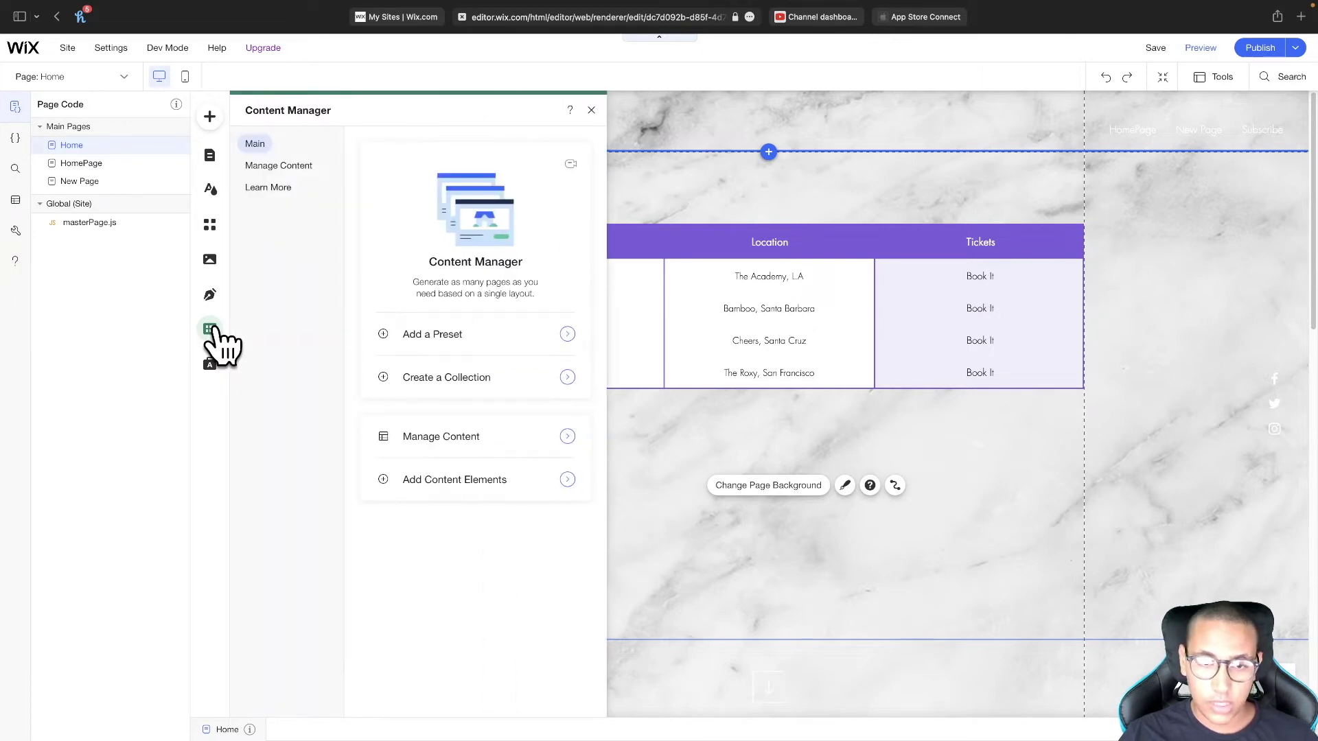
{"action": "left_click", "coordinate": [449, 383]}
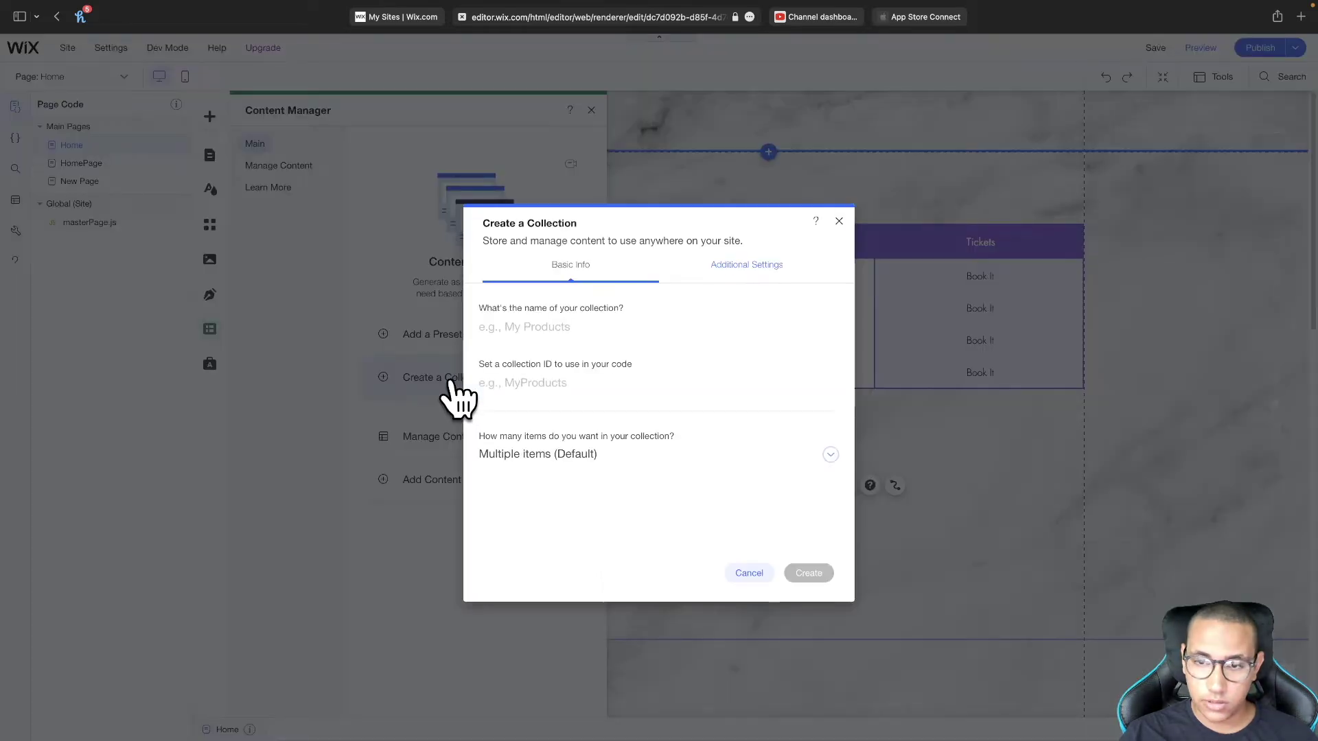
{"action": "left_click", "coordinate": [536, 327]}
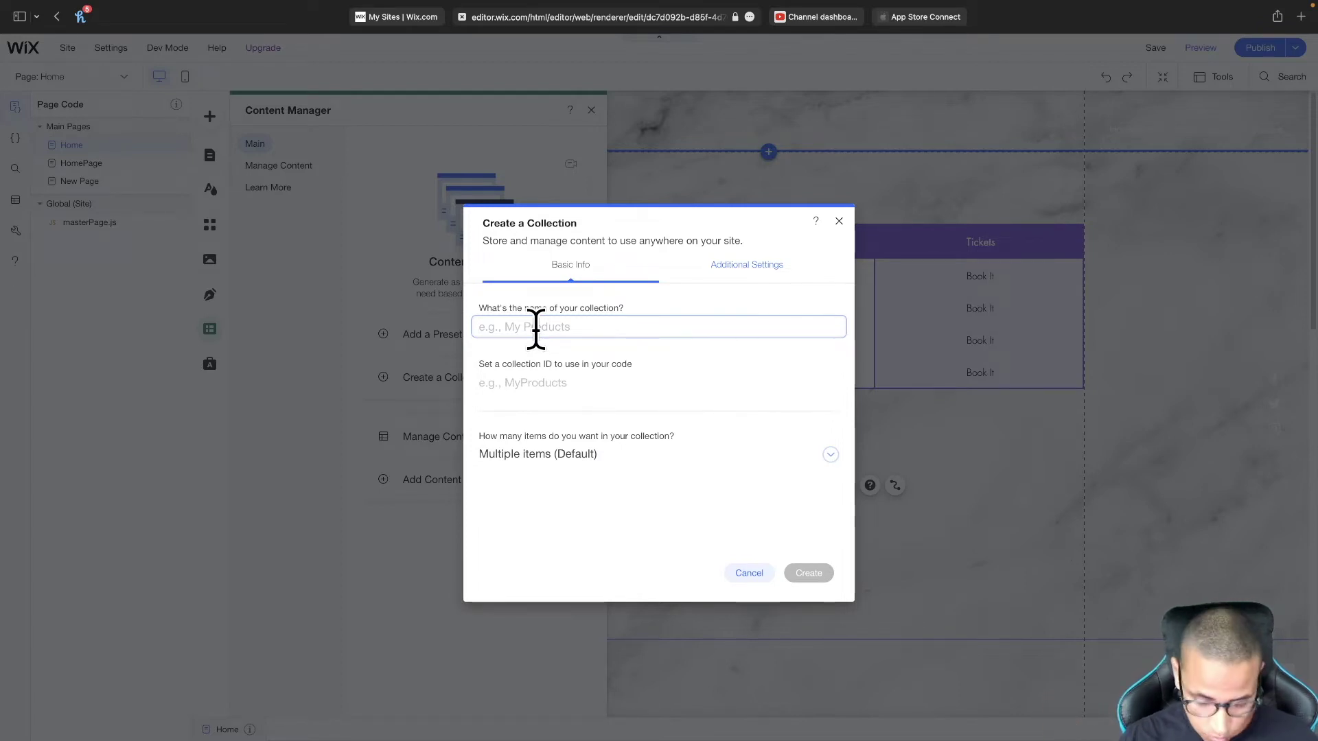
{"action": "type", "text": "products"}
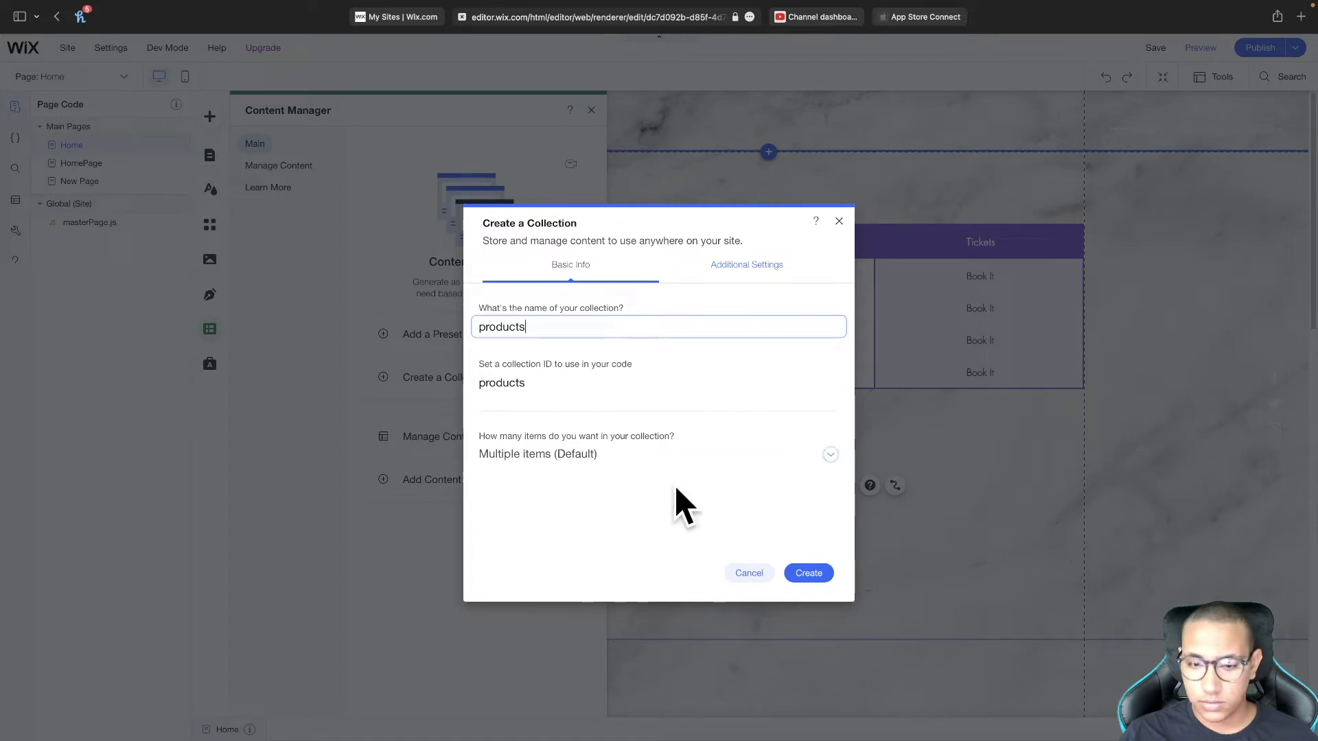
{"action": "left_click", "coordinate": [807, 575]}
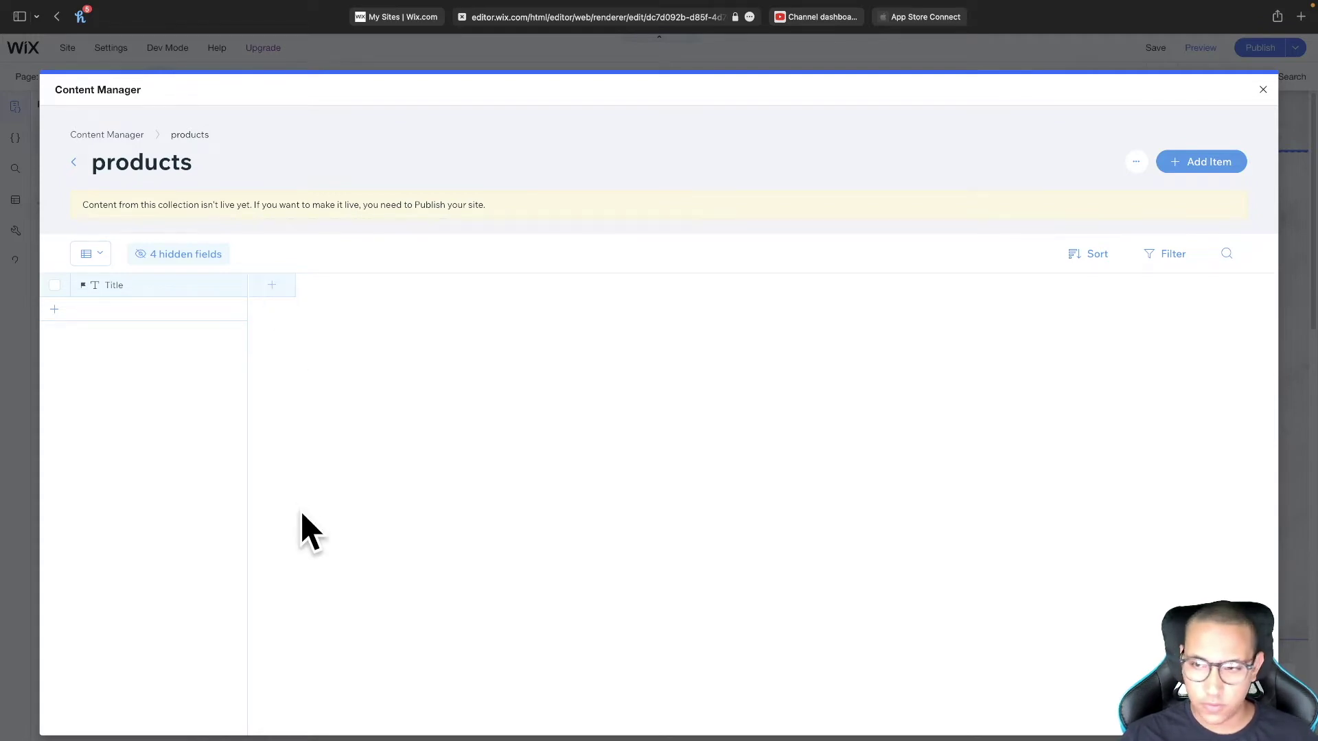
Step: Try to hide the primary Title field of the products collection
{"action": "left_click", "coordinate": [168, 283]}
{"action": "left_click", "coordinate": [109, 288]}
{"action": "left_click", "coordinate": [155, 255]}
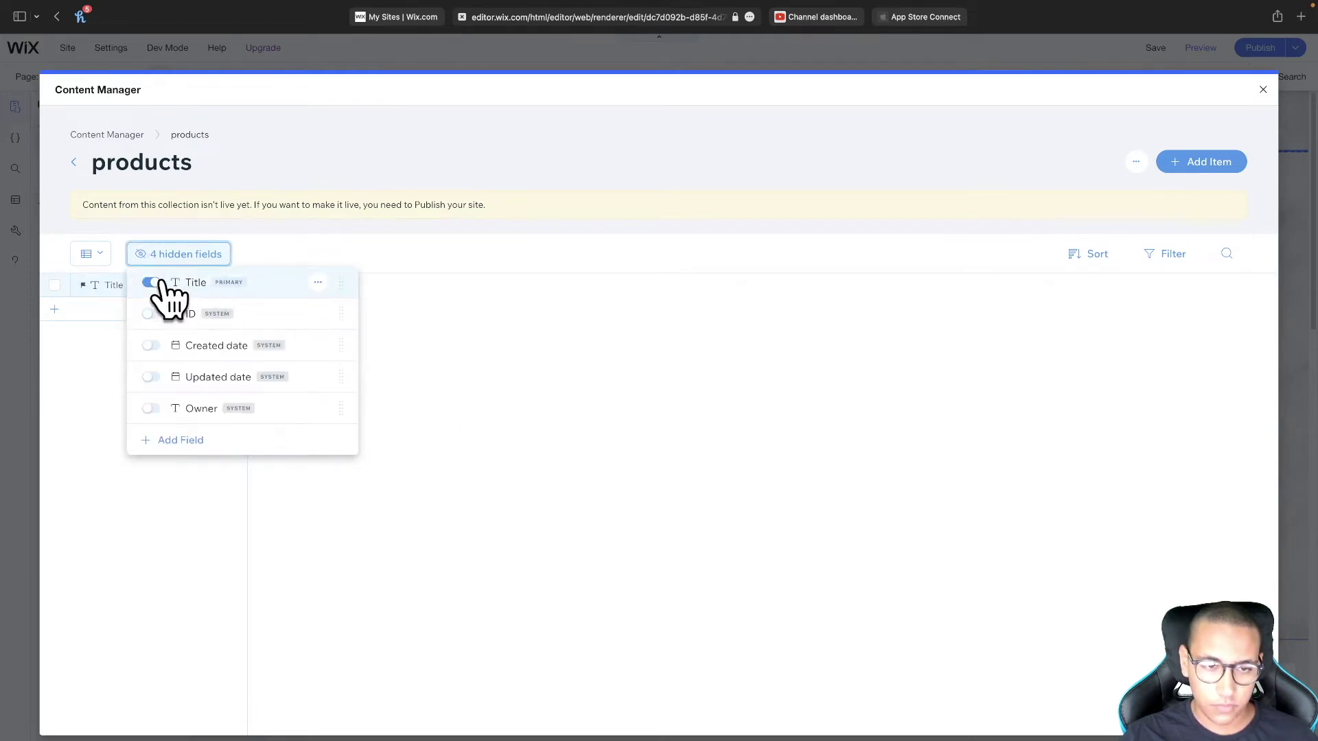
{"action": "left_click", "coordinate": [150, 282]}
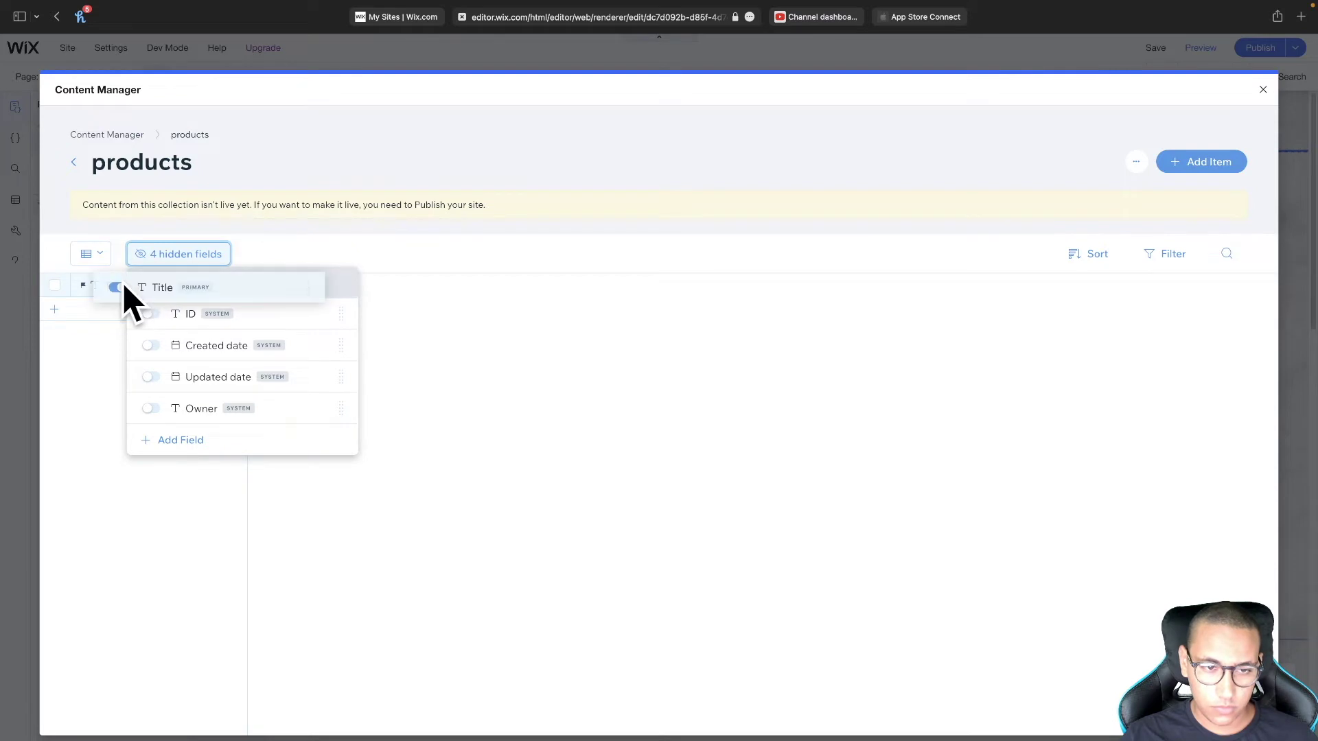
{"action": "left_click", "coordinate": [441, 315]}
Step: Add a Text field named Product NAME to the products collection and hide the Title field
{"action": "left_click", "coordinate": [273, 284]}
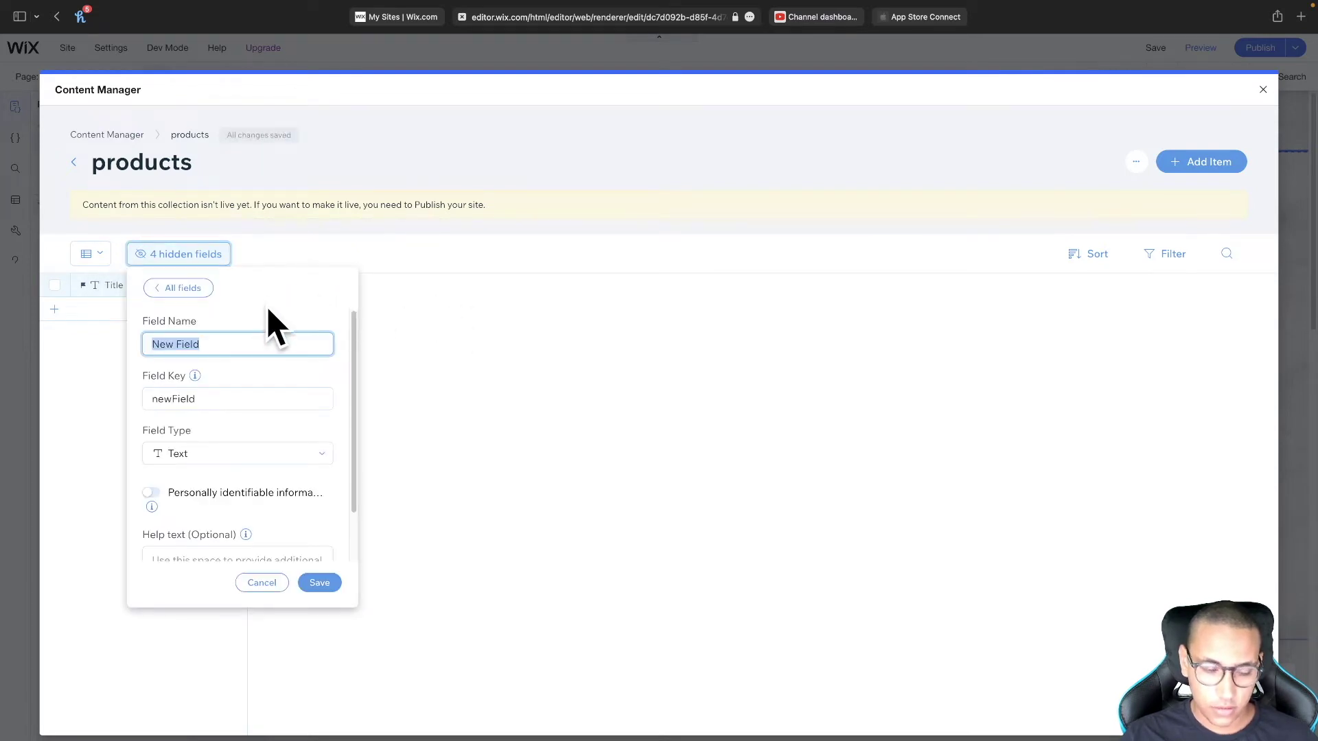
{"action": "type", "text": "Product NAME"}
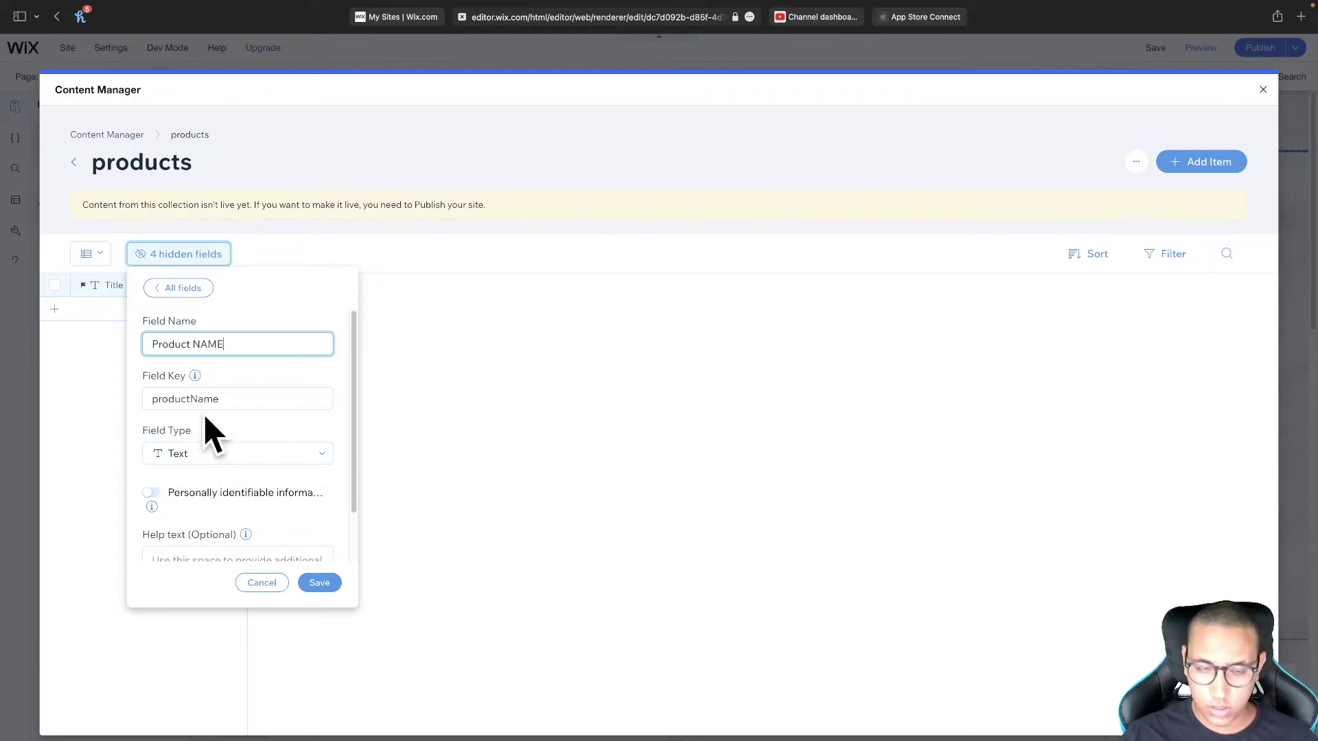
{"action": "scroll", "coordinate": [213, 432], "scroll_direction": "down", "scroll_amount": 1}
{"action": "left_click", "coordinate": [181, 441]}
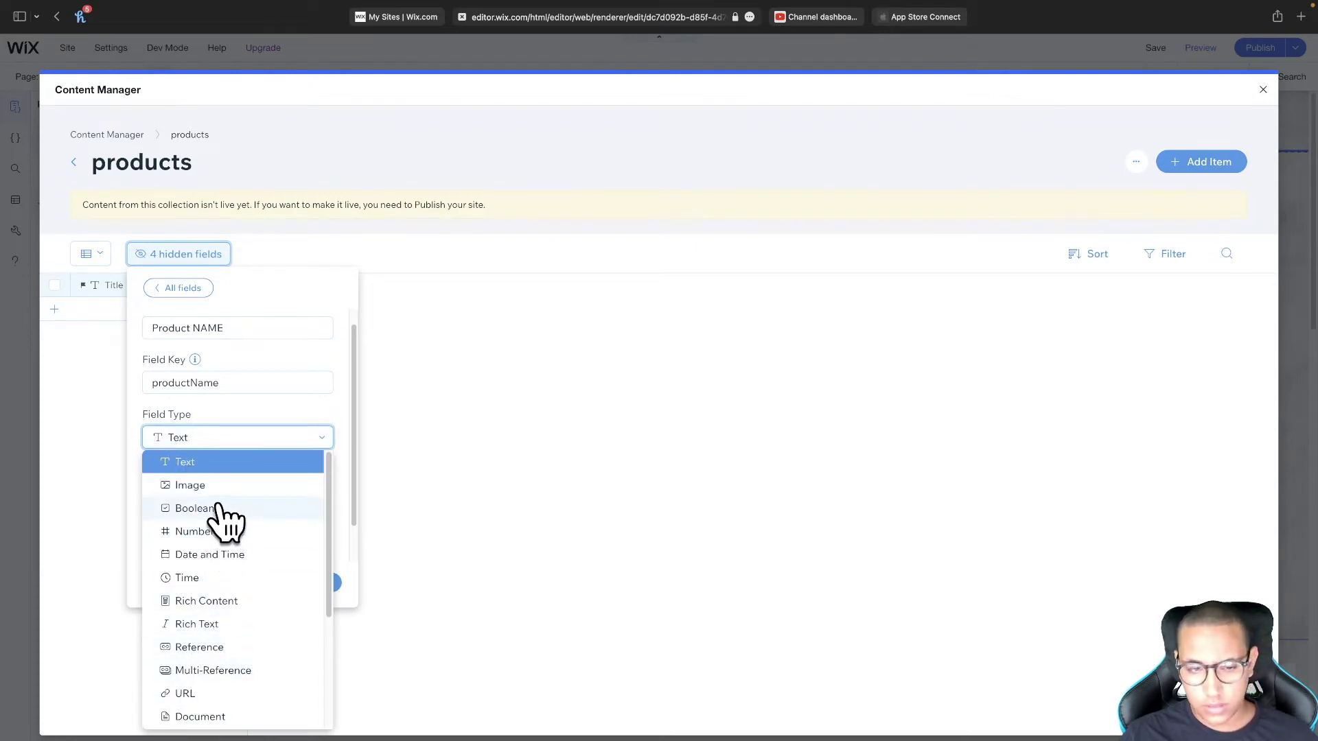
{"action": "left_click", "coordinate": [204, 463]}
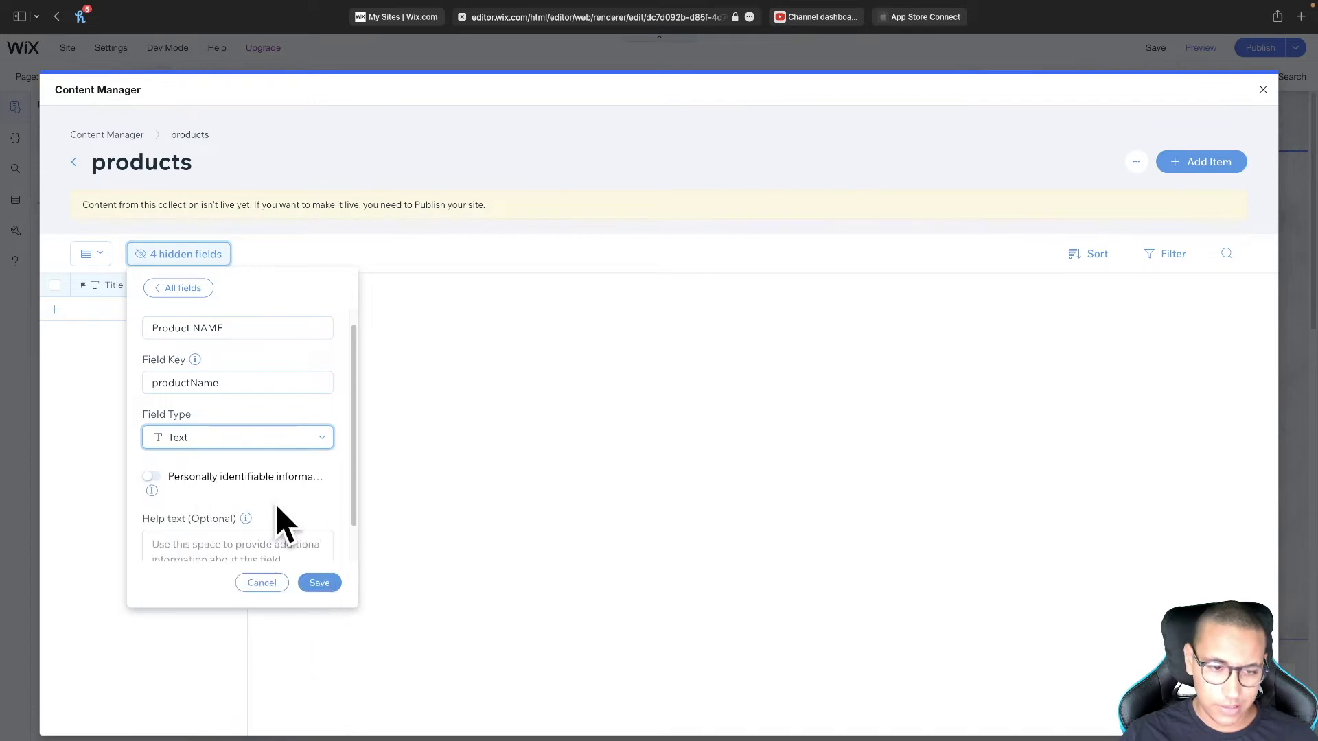
{"action": "scroll", "coordinate": [278, 522], "scroll_direction": "down", "scroll_amount": 1}
{"action": "left_click", "coordinate": [319, 583]}
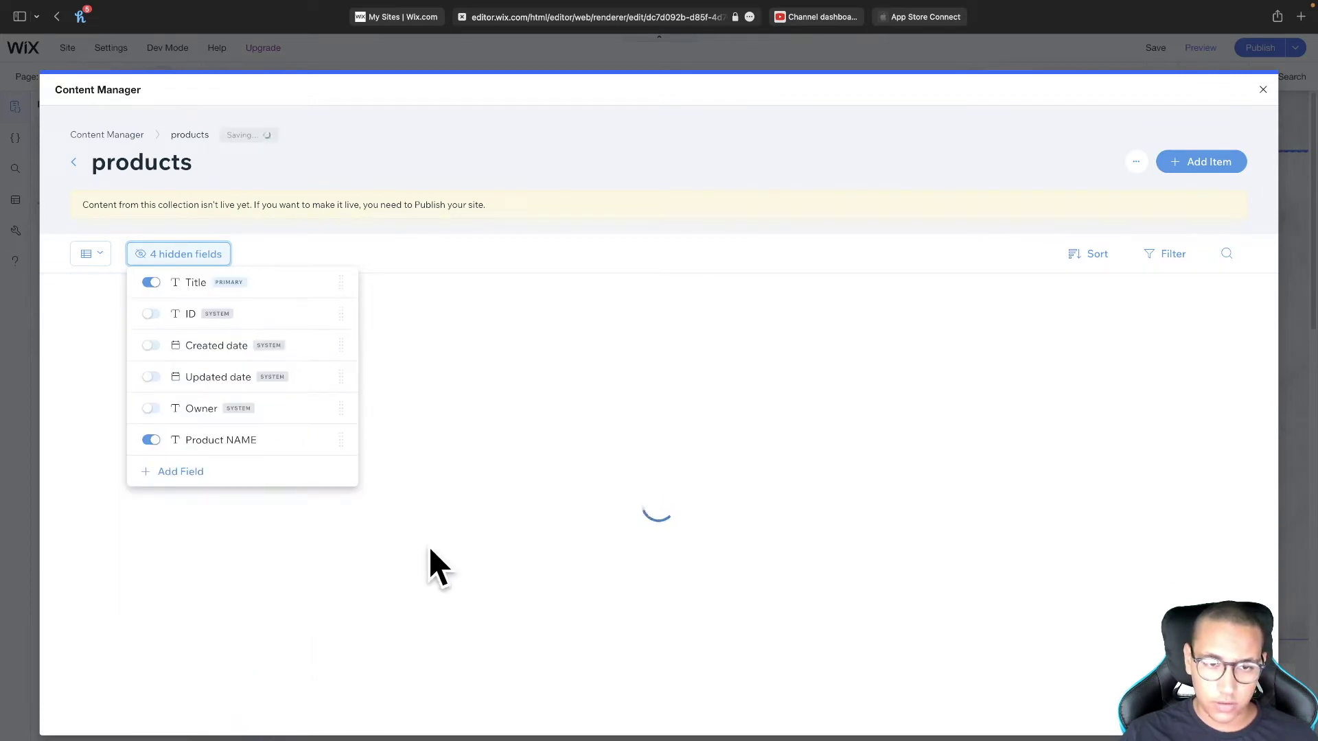
{"action": "left_click", "coordinate": [151, 283]}
{"action": "left_click", "coordinate": [638, 435]}
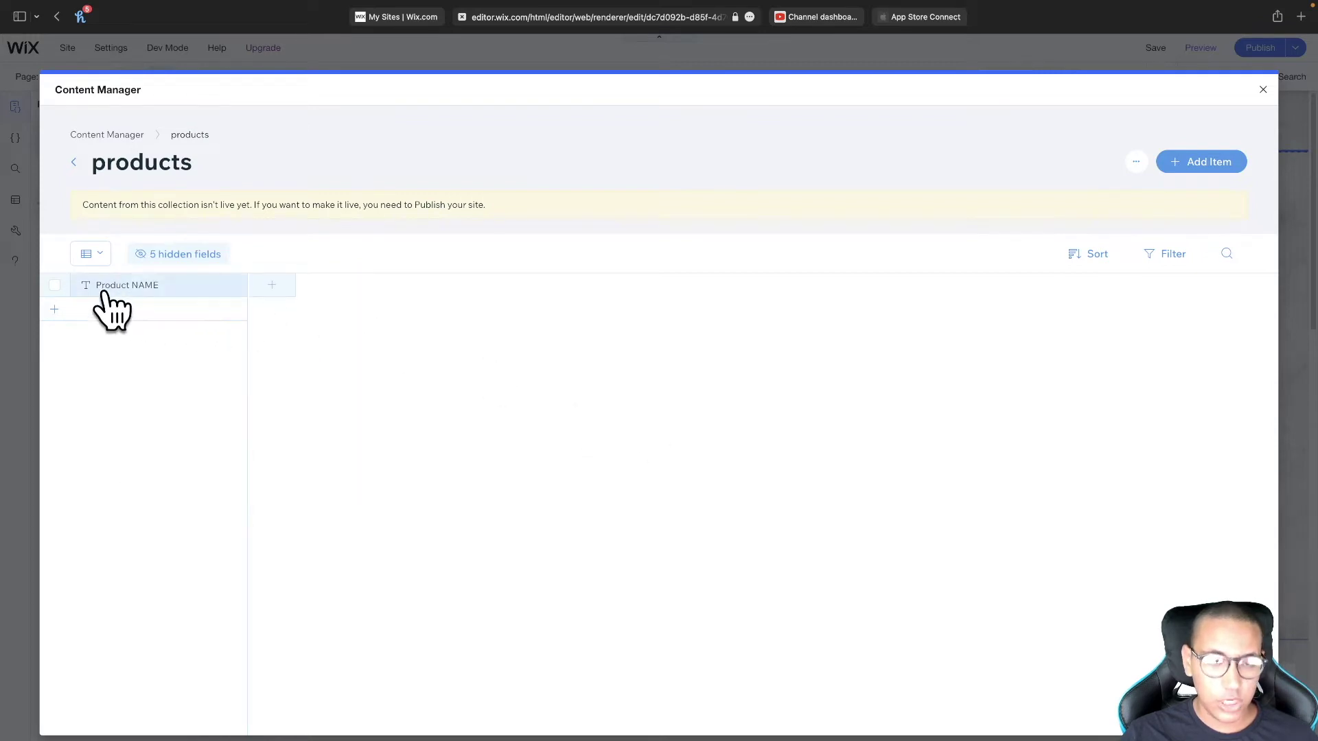
Step: Add a Number field named QTN to the products collection
{"action": "left_click", "coordinate": [273, 286]}
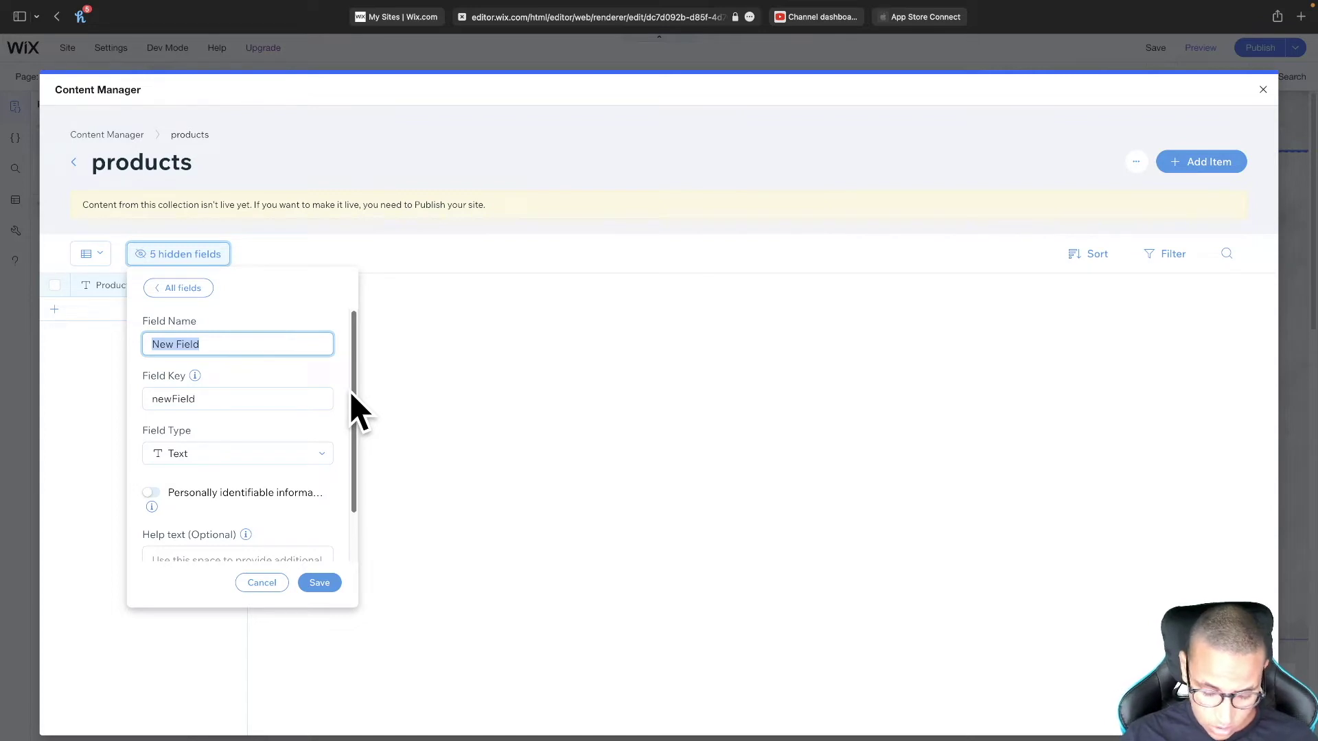
{"action": "type", "text": "QTN"}
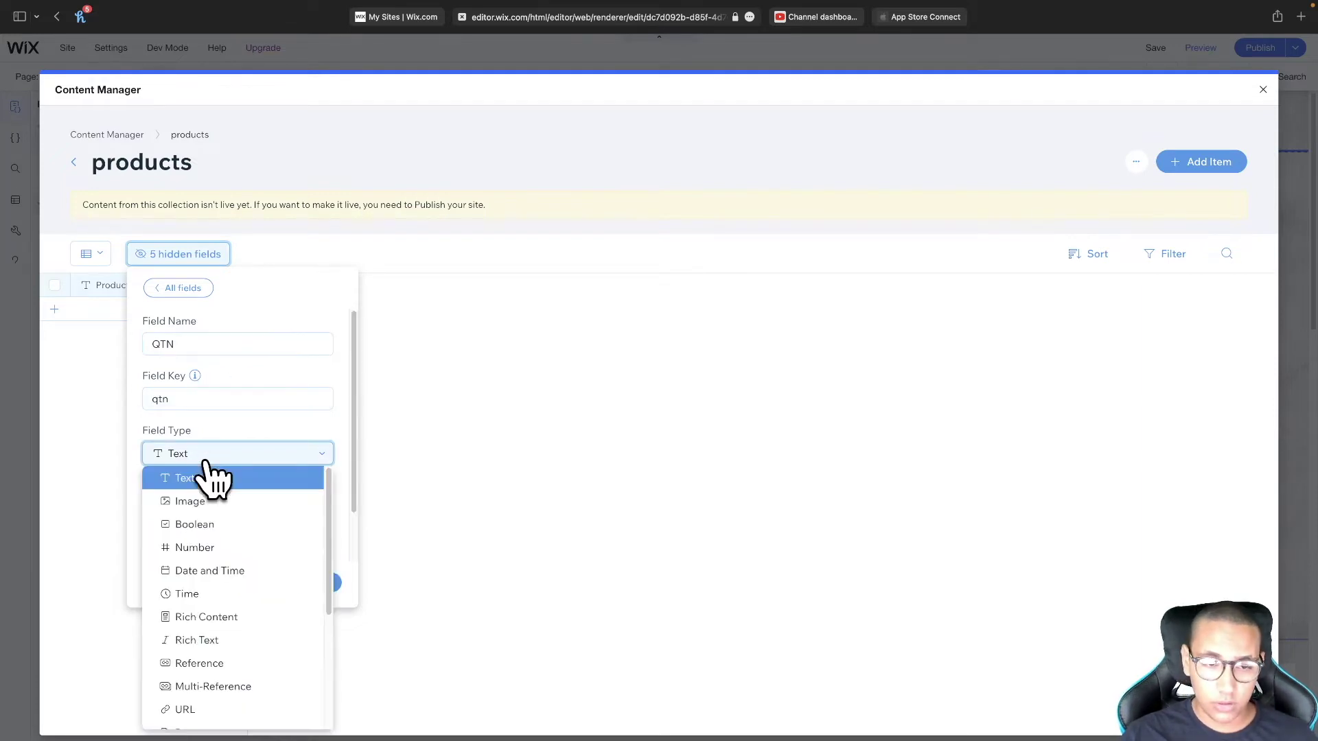
{"action": "left_click", "coordinate": [196, 547]}
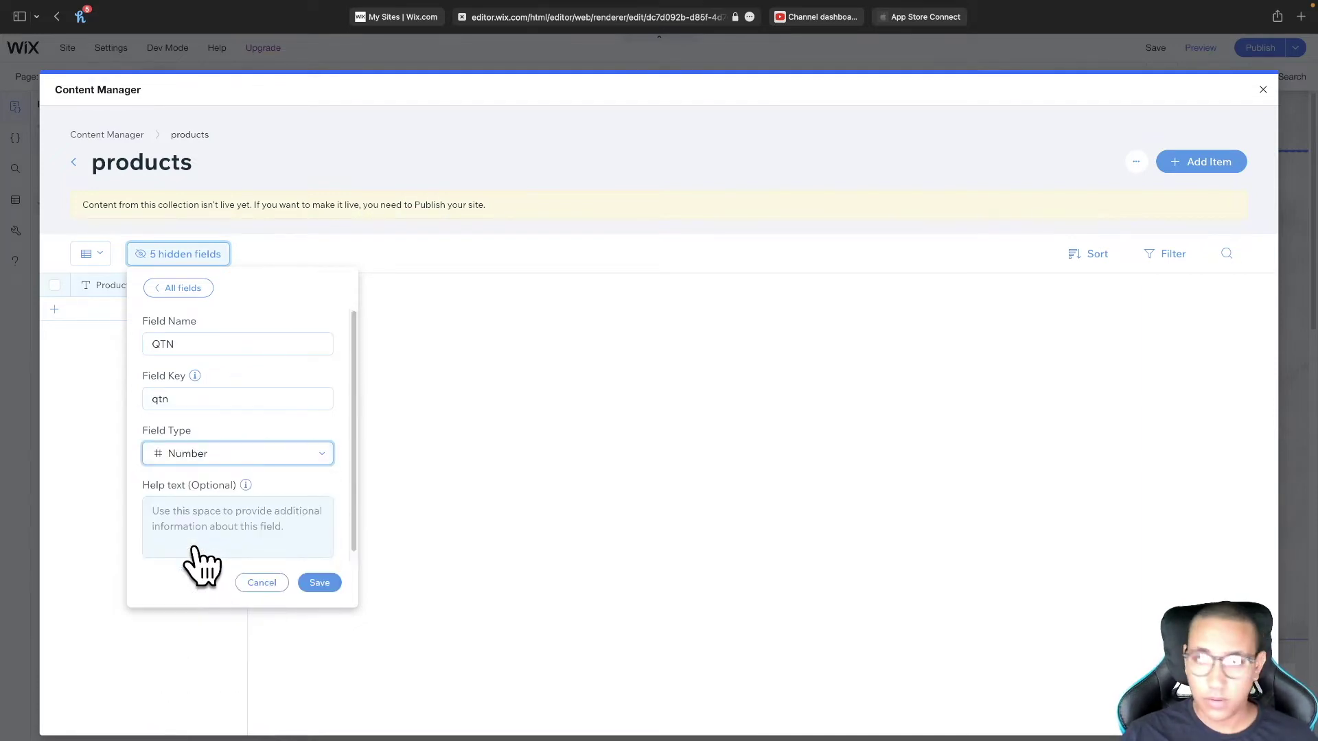
{"action": "left_click", "coordinate": [301, 583]}
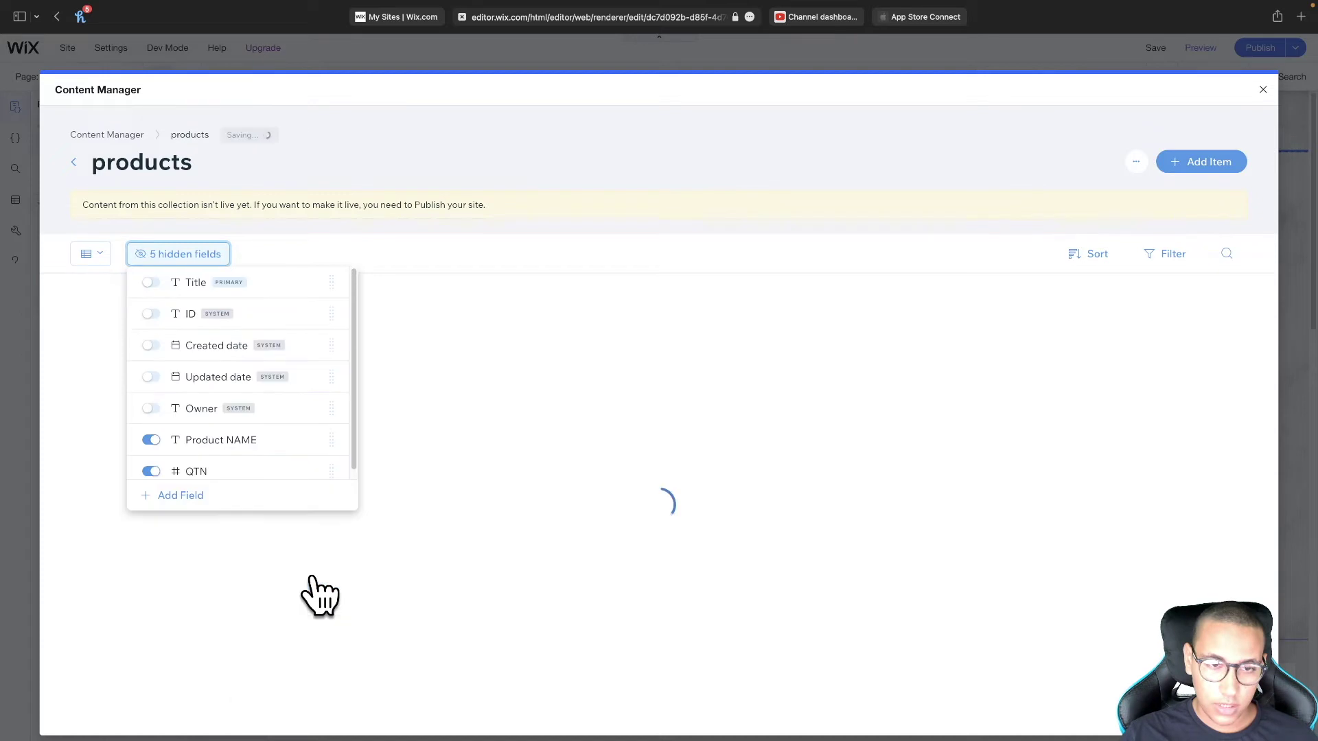
{"action": "left_click", "coordinate": [447, 461]}
Step: Add a Number field named price to the products collection
{"action": "left_click", "coordinate": [406, 286]}
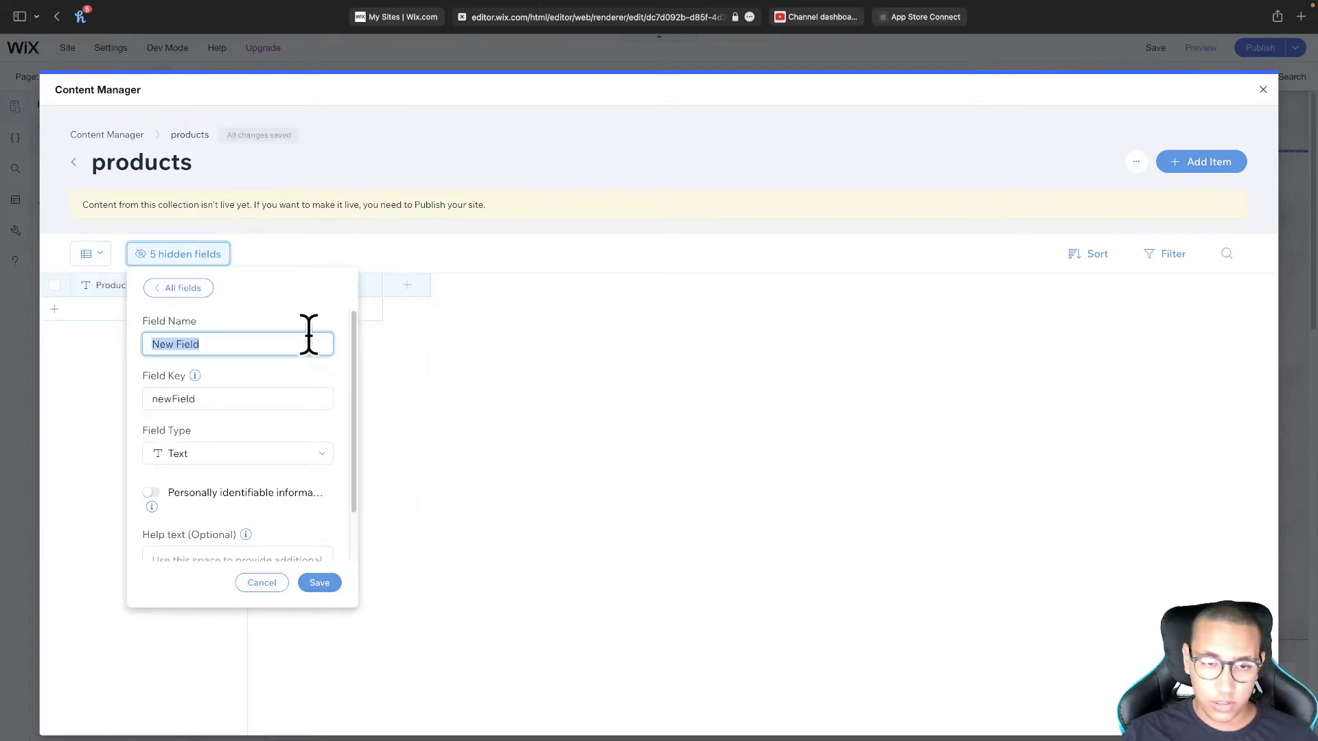
{"action": "type", "text": "PRICE"}
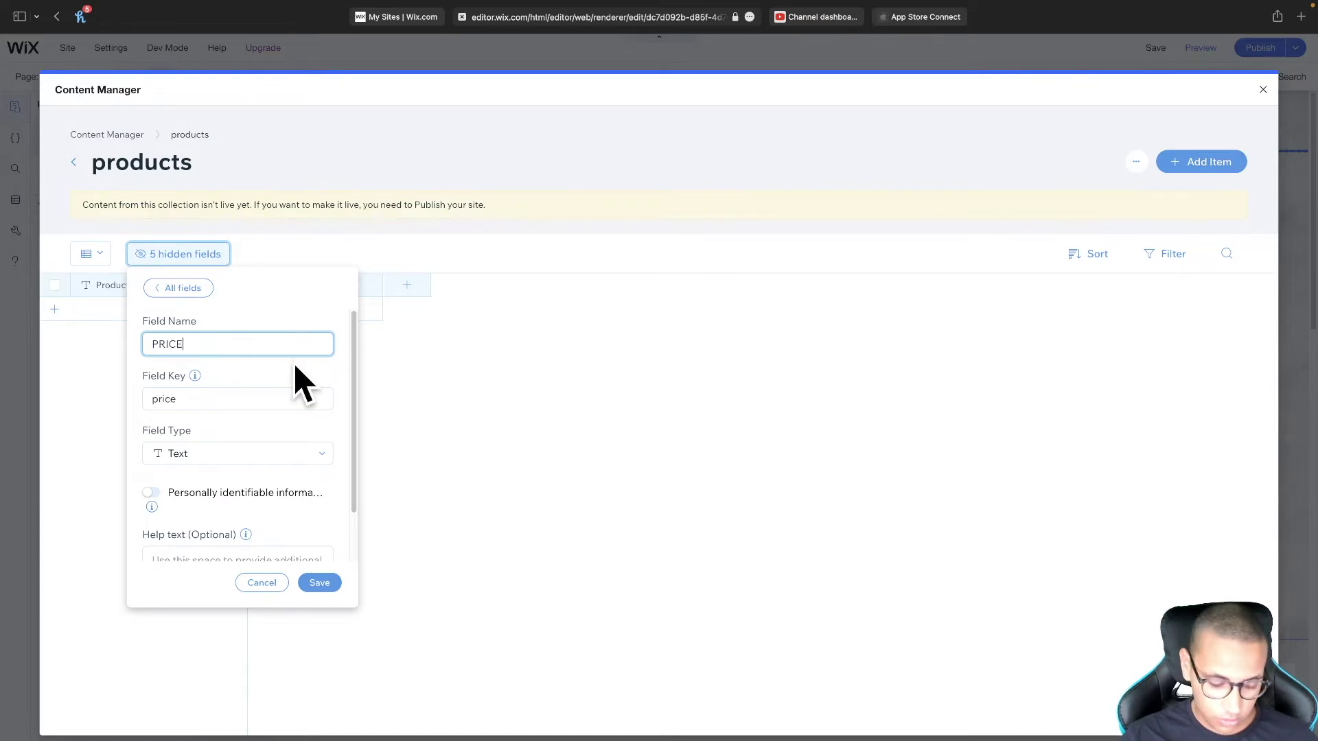
{"action": "key", "text": "super+a"}
{"action": "type", "text": "p"}
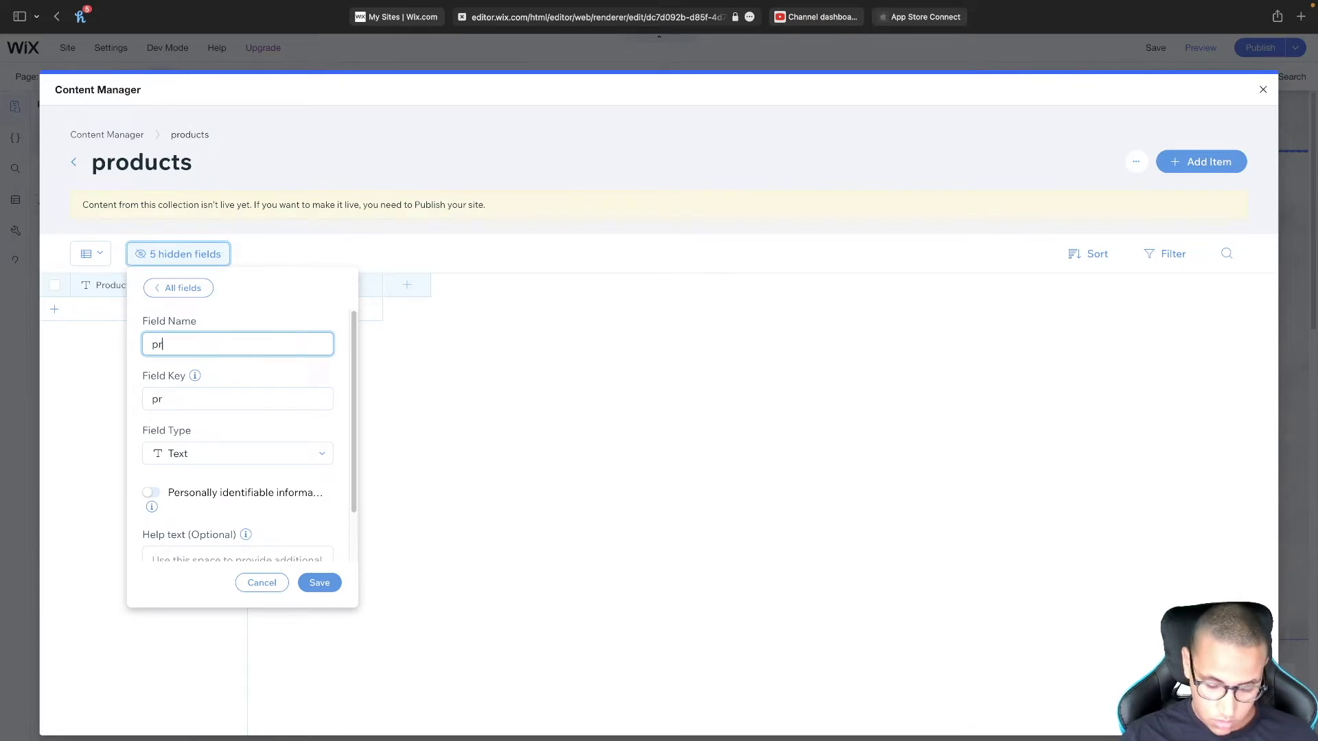
{"action": "left_click", "coordinate": [195, 454]}
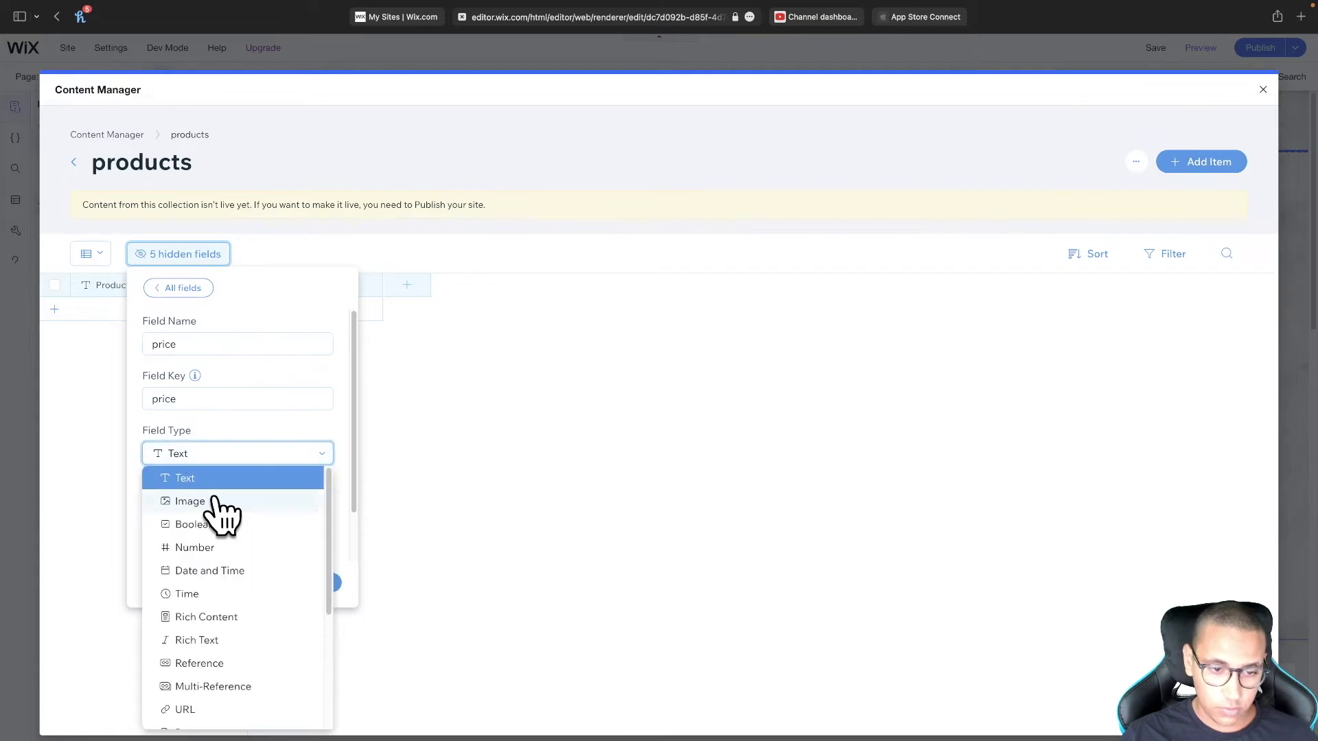
{"action": "left_click", "coordinate": [224, 549]}
{"action": "left_click", "coordinate": [317, 582]}
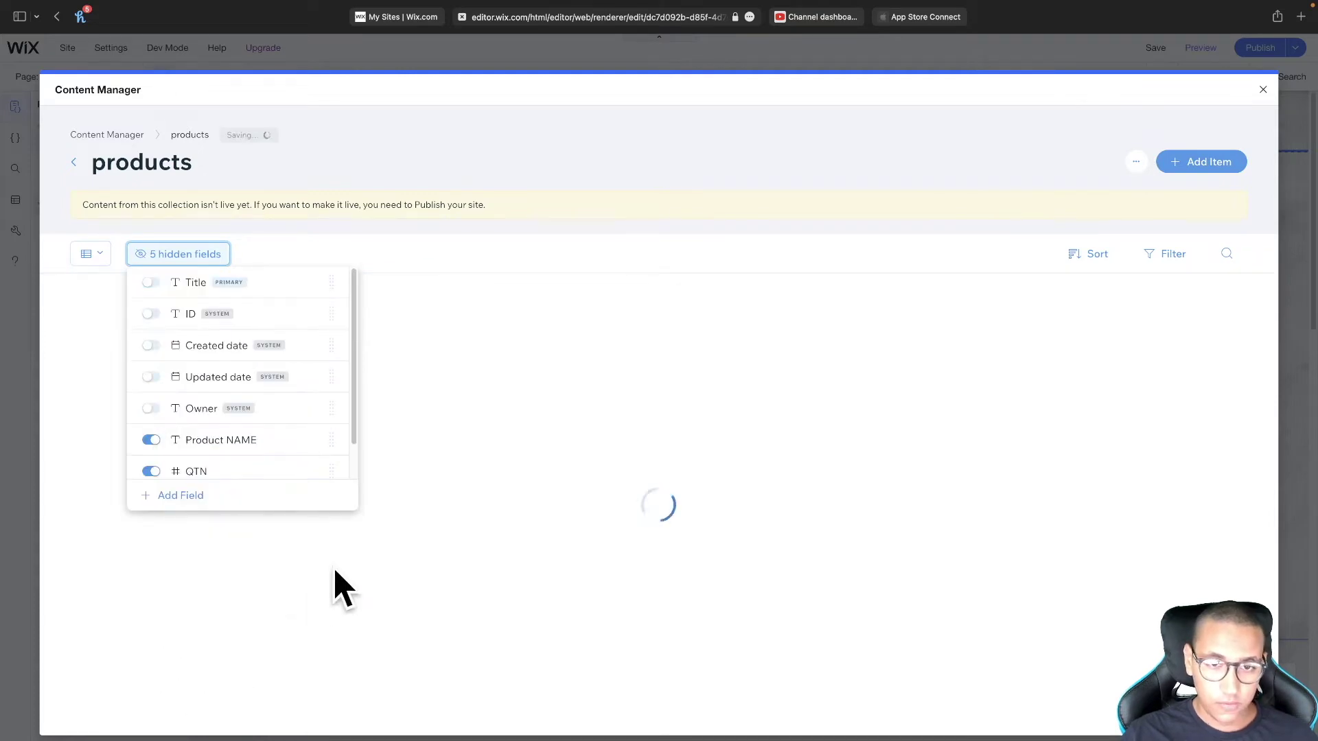
{"action": "left_click", "coordinate": [492, 389]}
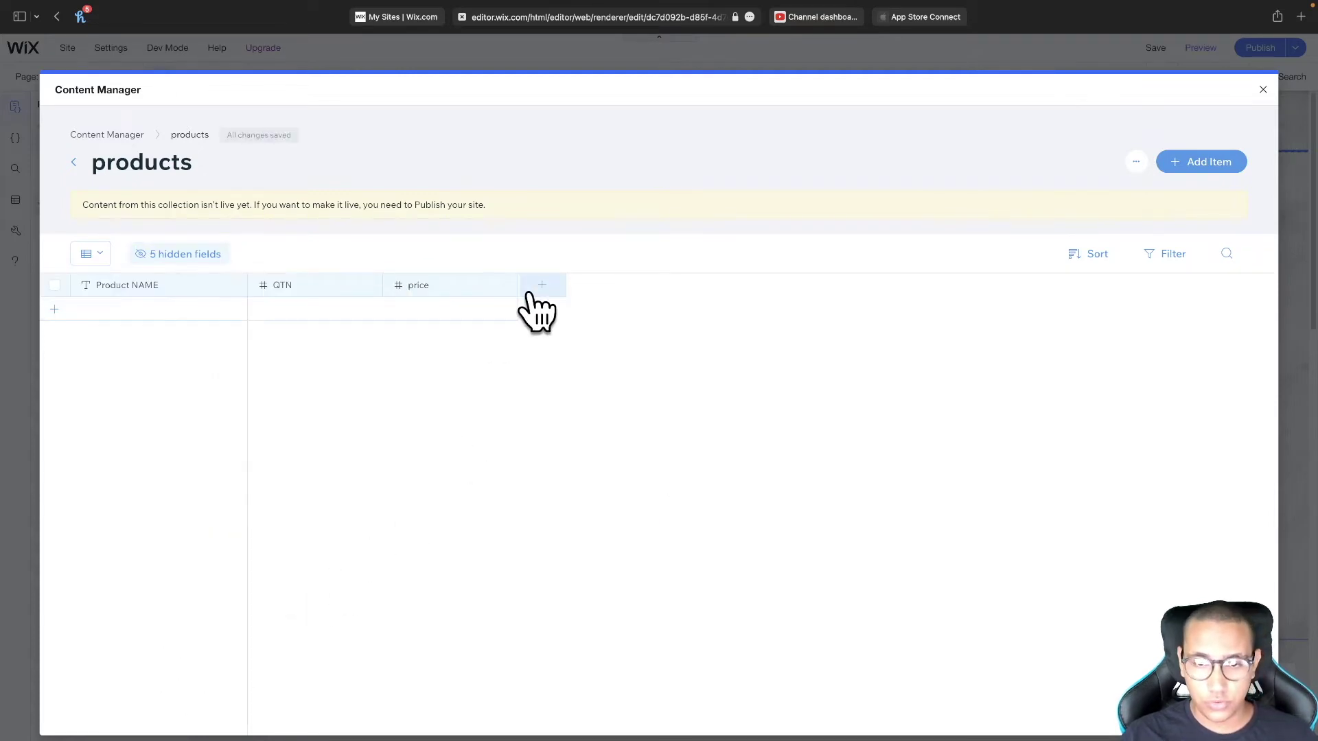
Step: Add a URL field named url to the products collection
{"action": "left_click", "coordinate": [540, 285]}
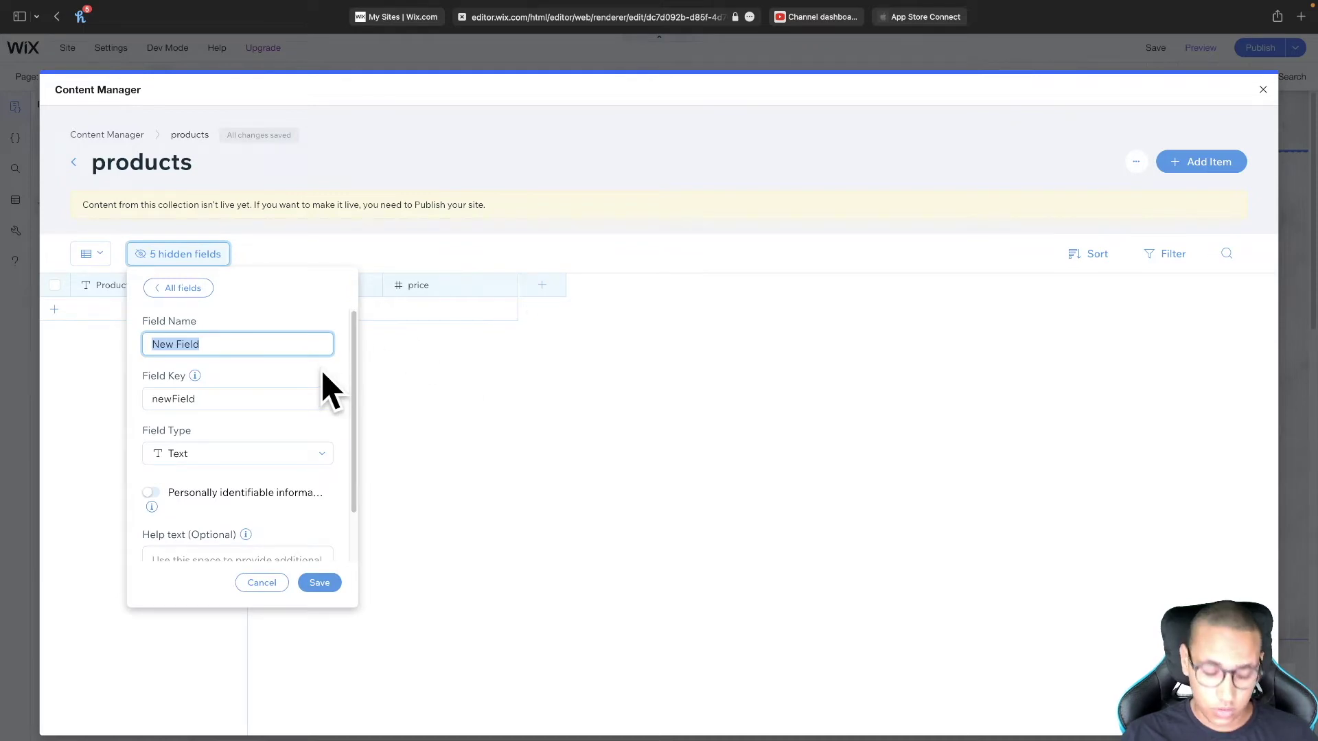
{"action": "type", "text": "url"}
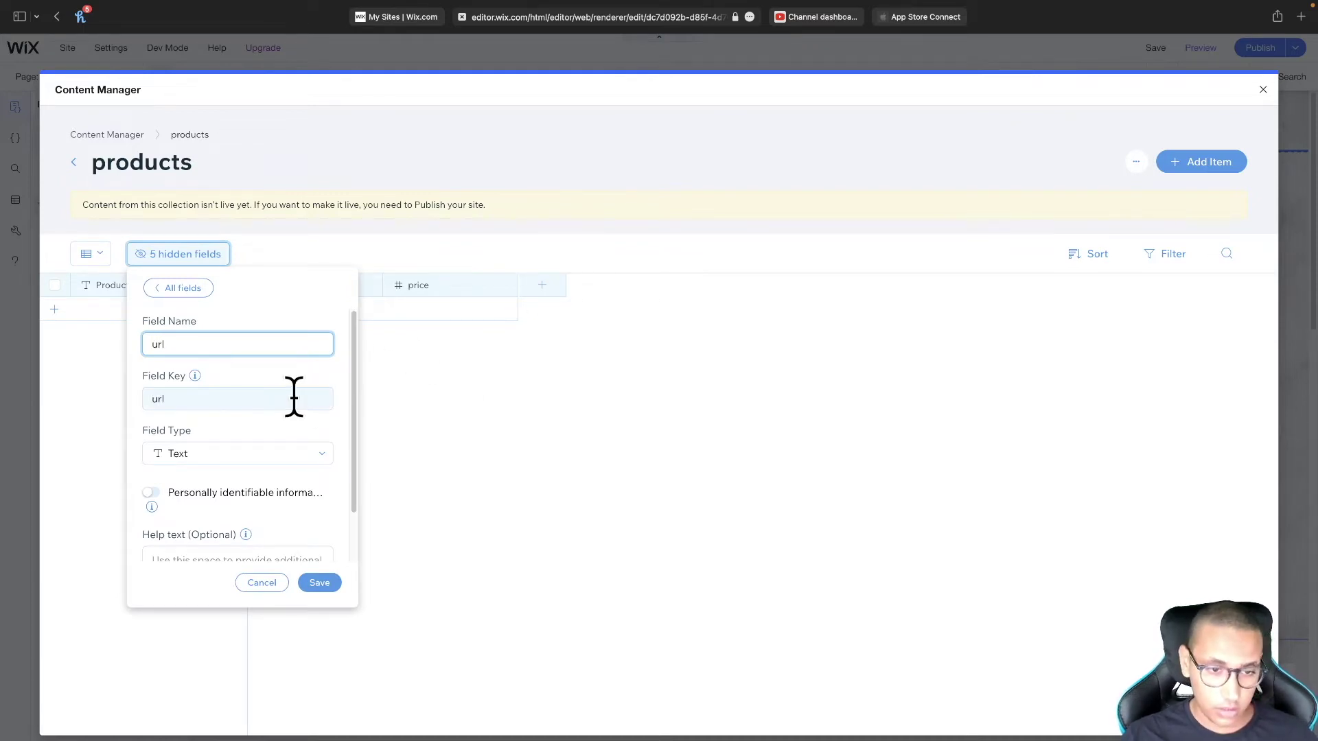
{"action": "left_click", "coordinate": [251, 454]}
{"action": "left_click", "coordinate": [206, 713]}
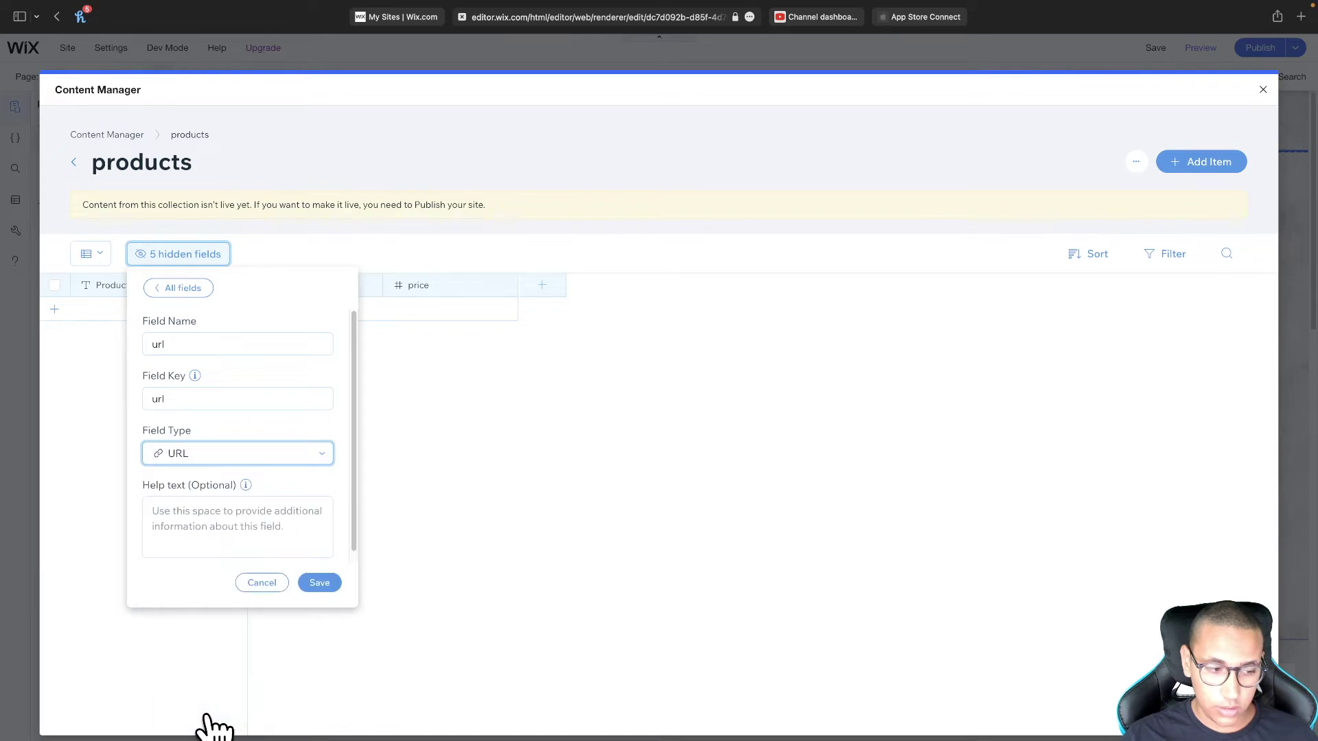
{"action": "left_click", "coordinate": [321, 585]}
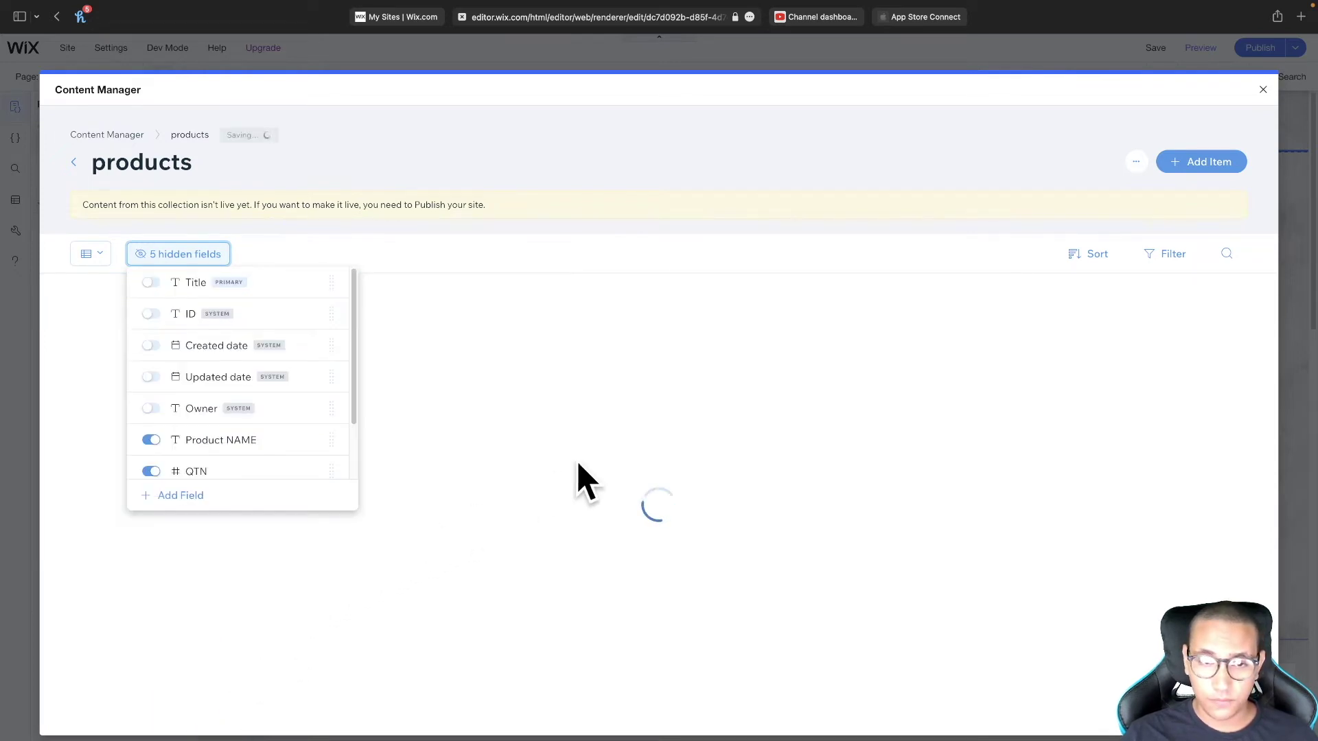
{"action": "left_click", "coordinate": [594, 464]}
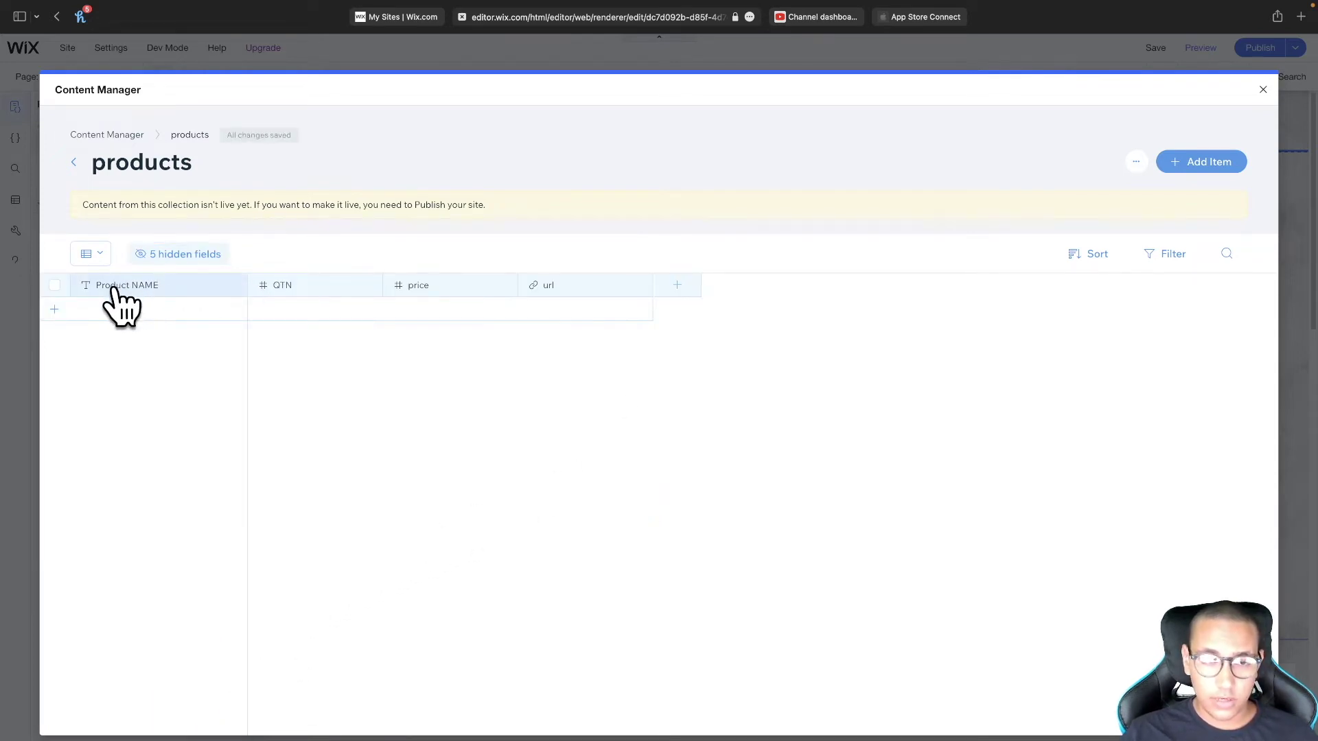
Step: Add a first item named Product One with QTN 3 and price 5.25
{"action": "left_click", "coordinate": [168, 316]}
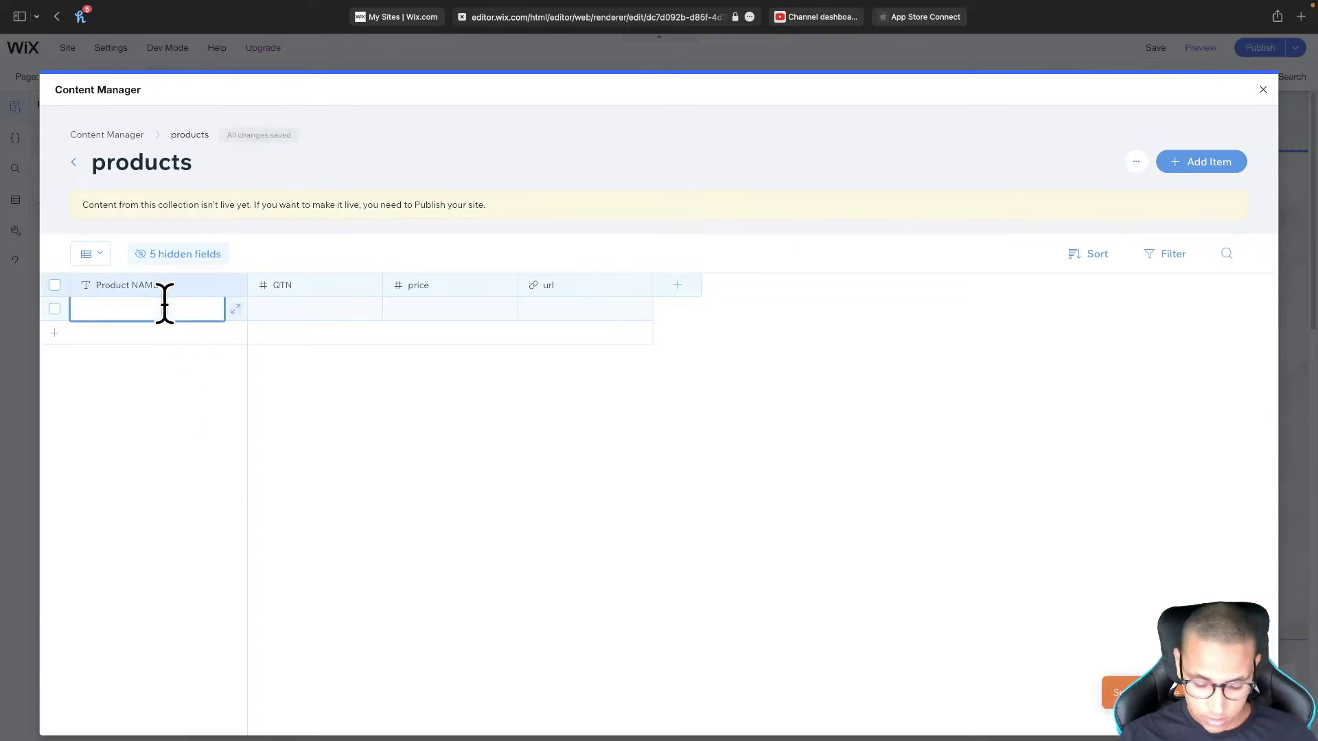
{"action": "type", "text": "Product One"}
{"action": "key", "text": "Tab"}
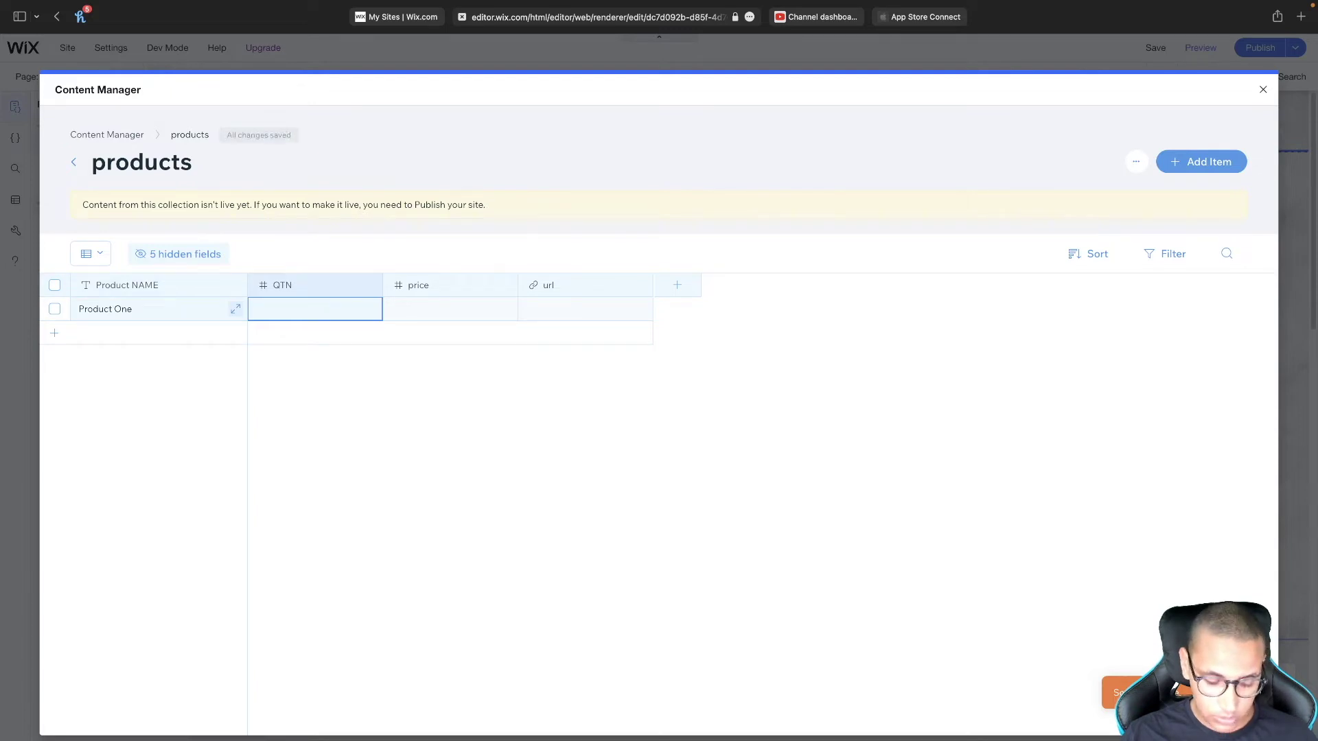
{"action": "type", "text": "3"}
{"action": "key", "text": "Tab"}
{"action": "type", "text": "5"}
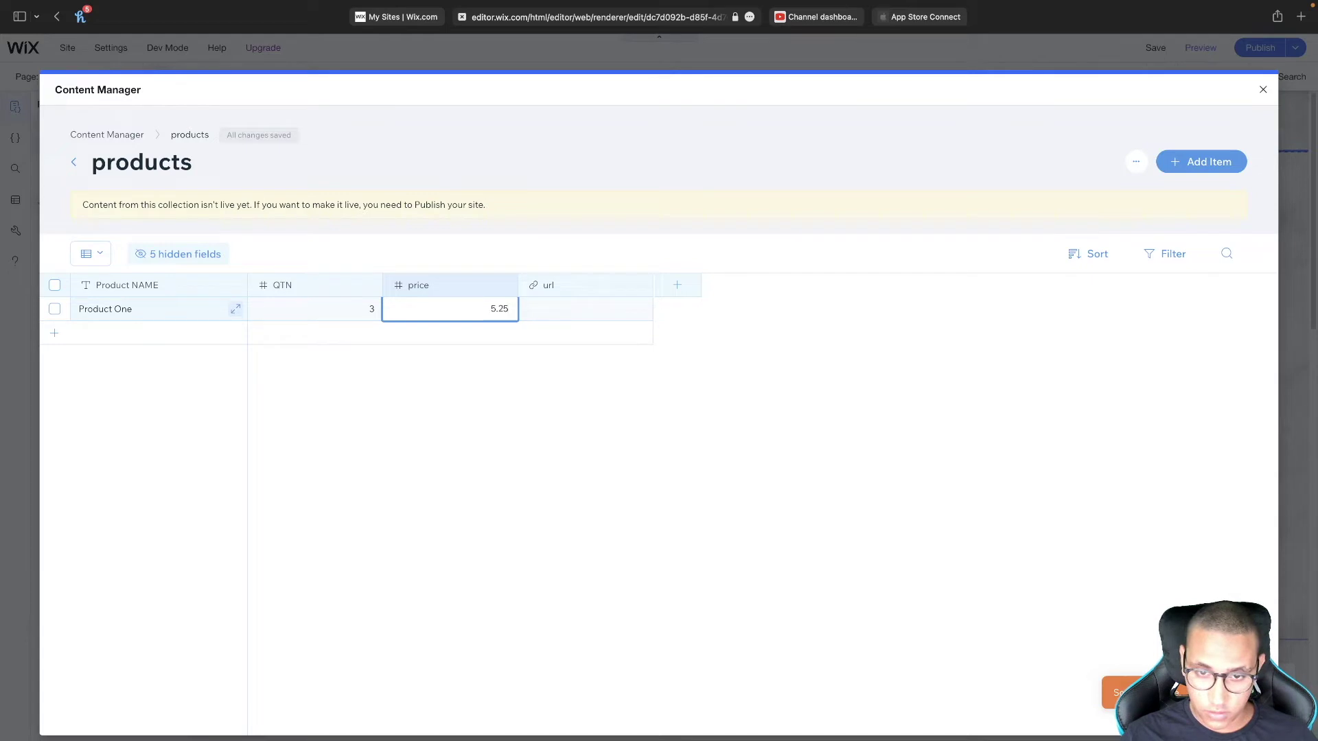
{"action": "key", "text": "Tab"}
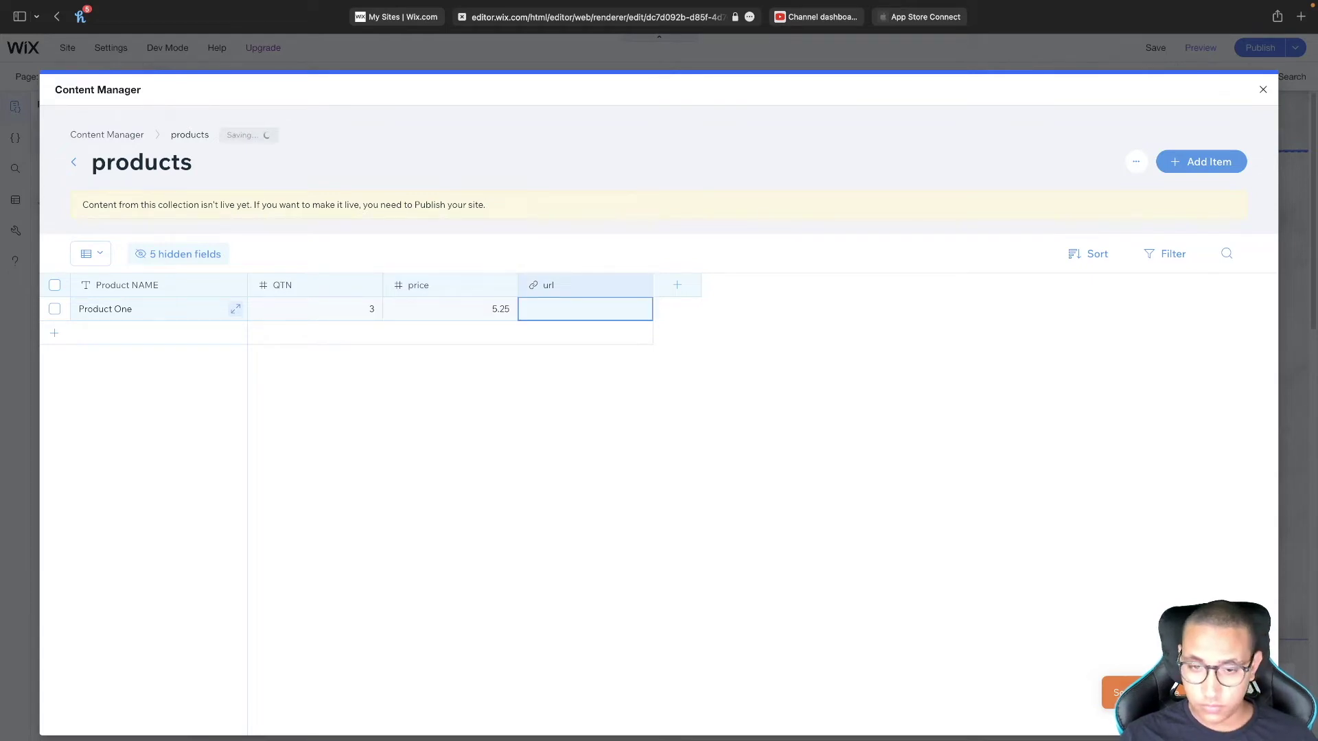
Step: Open the tapmart.com.au website in a new browser tab
{"action": "left_click", "coordinate": [1301, 17]}
{"action": "type", "text": "ht"}
{"action": "key", "text": "BackSpace"}
{"action": "key", "text": "BackSpace"}
{"action": "key", "text": "BackSpace"}
{"action": "type", "text": "tapa"}
{"action": "key", "text": "BackSpace"}
{"action": "type", "text": "ma"}
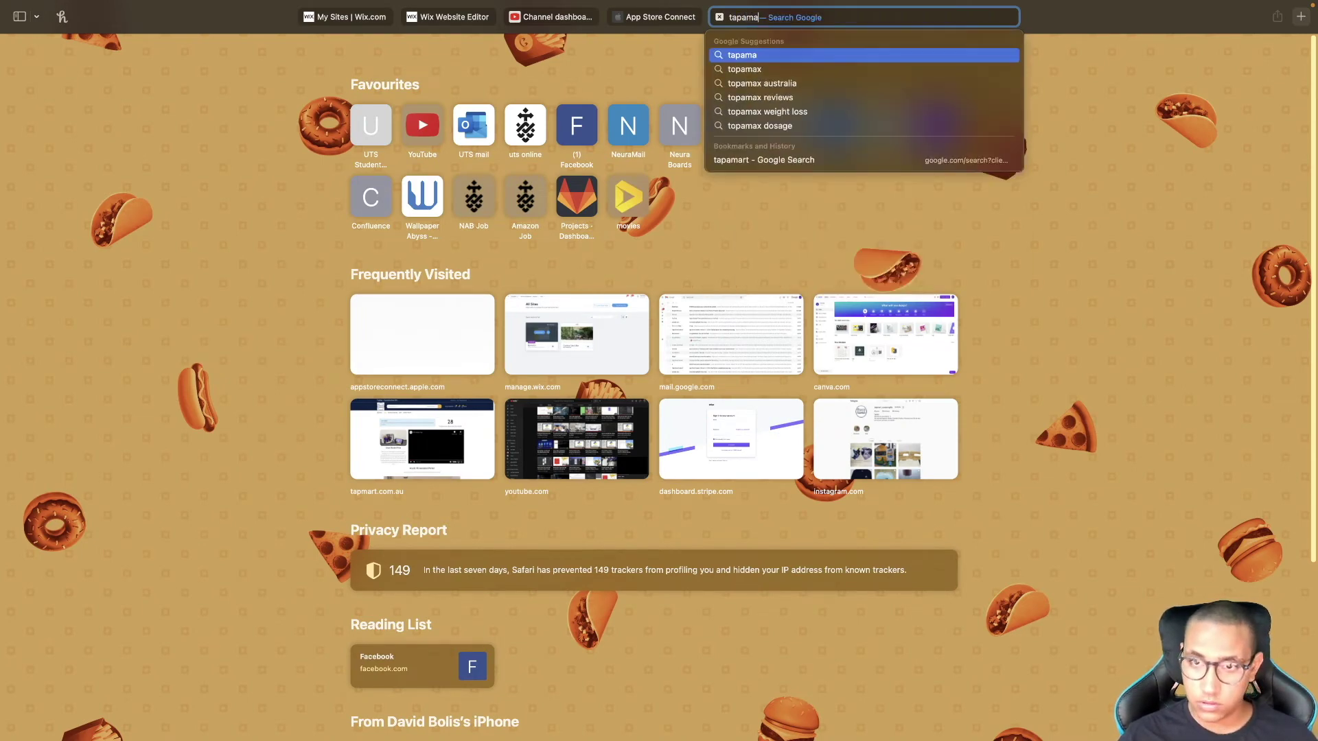
{"action": "key", "text": "BackSpace"}
{"action": "key", "text": "BackSpace"}
{"action": "key", "text": "BackSpace"}
{"action": "type", "text": "m.au"}
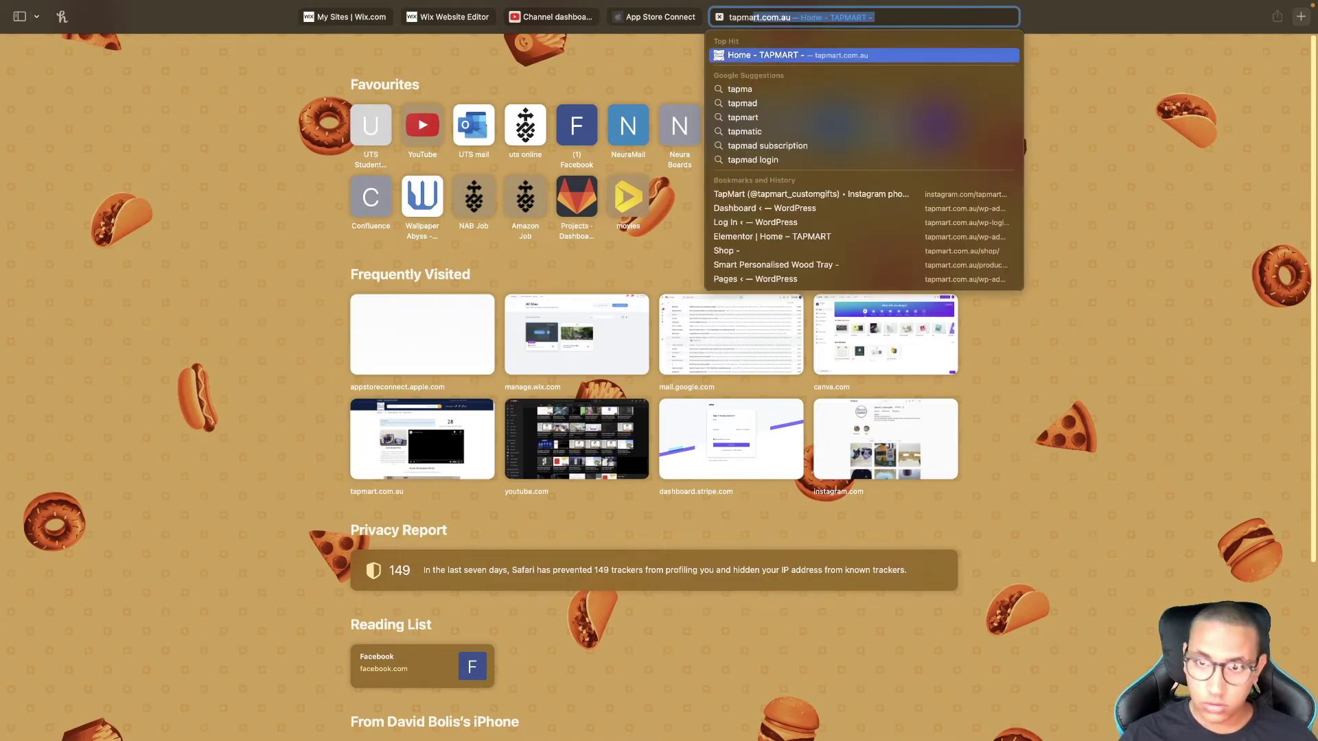
{"action": "key", "text": "Return"}
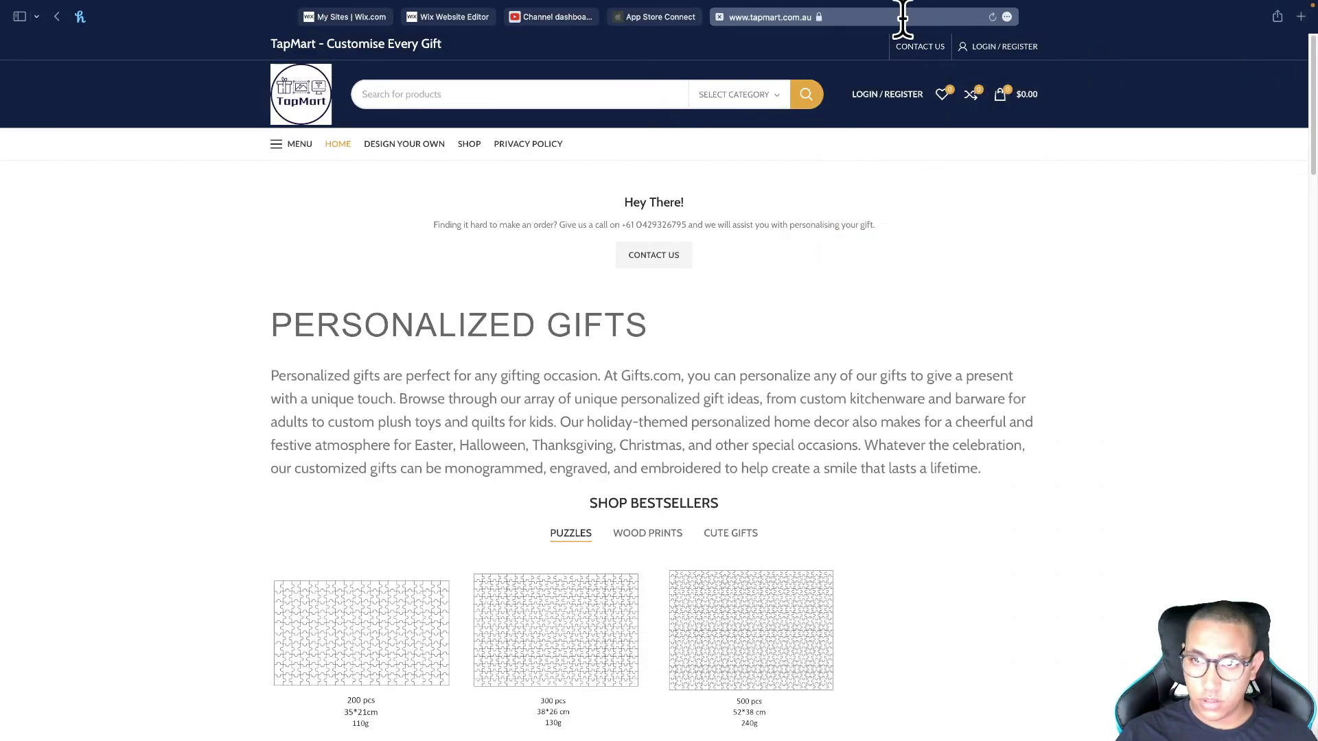
{"action": "left_click", "coordinate": [902, 19]}
{"action": "left_click", "coordinate": [1147, 176]}
{"action": "scroll", "coordinate": [606, 432], "scroll_direction": "down", "scroll_amount": 8}
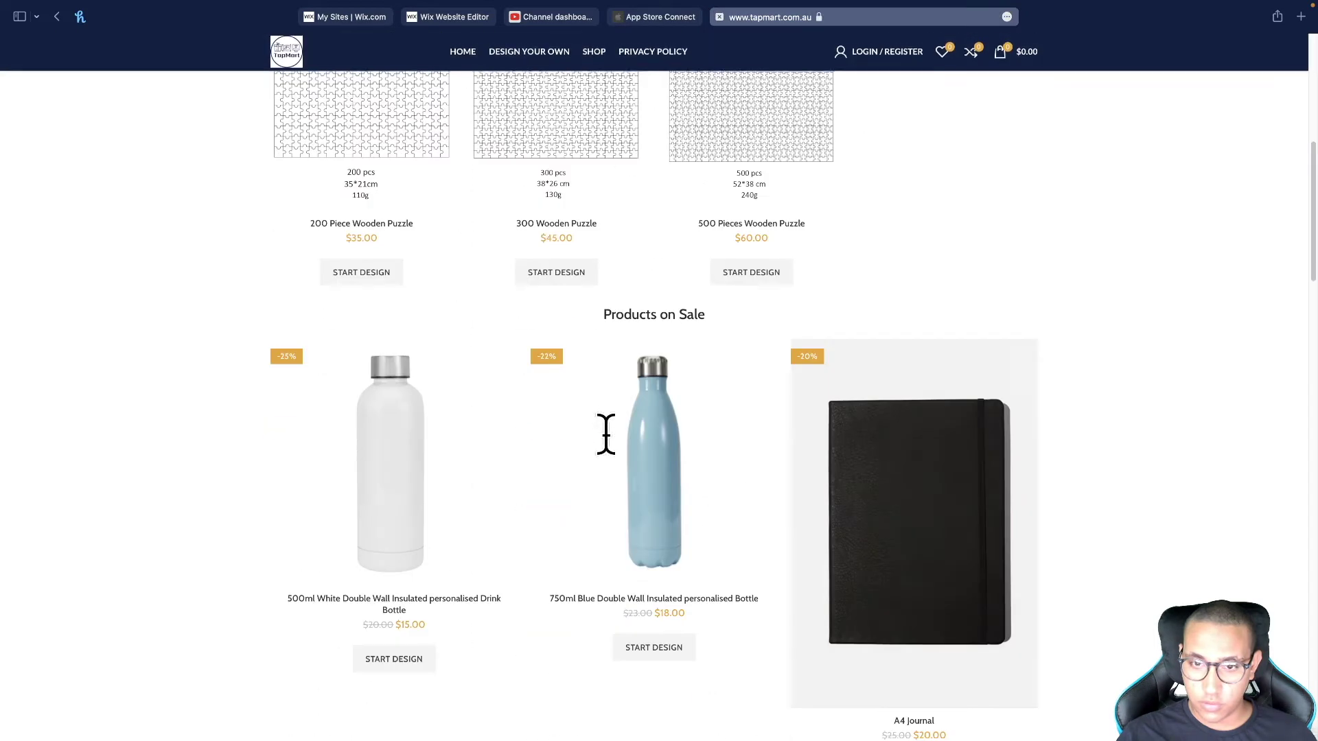
{"action": "scroll", "coordinate": [885, 343], "scroll_direction": "up", "scroll_amount": 6}
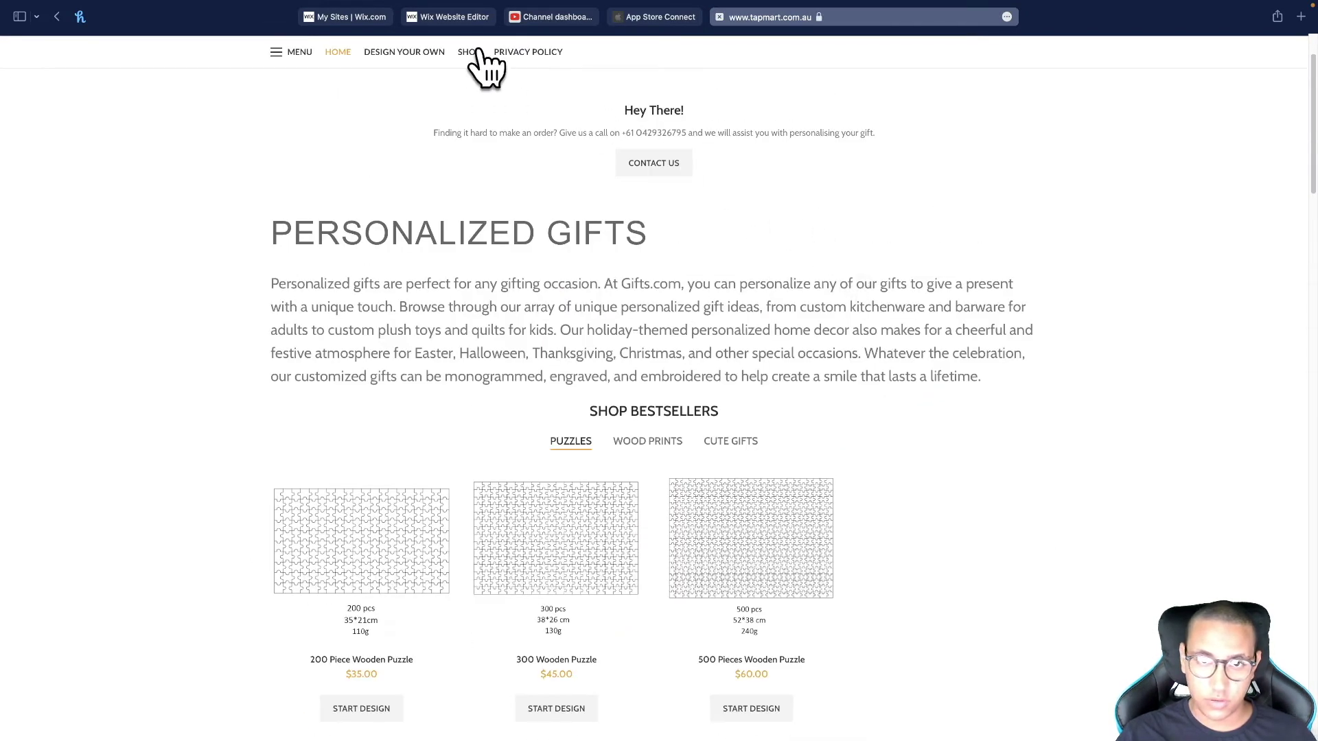
{"action": "left_click", "coordinate": [459, 18]}
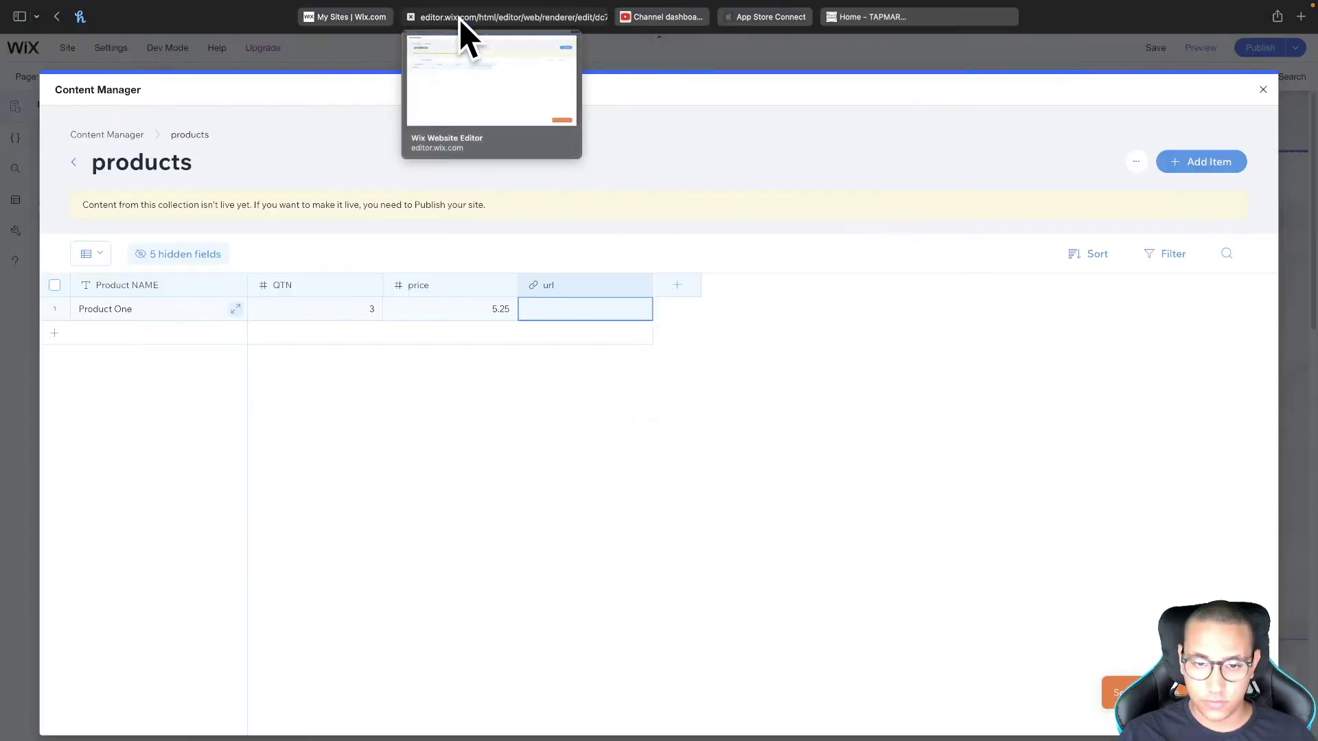
{"action": "left_click", "coordinate": [553, 309]}
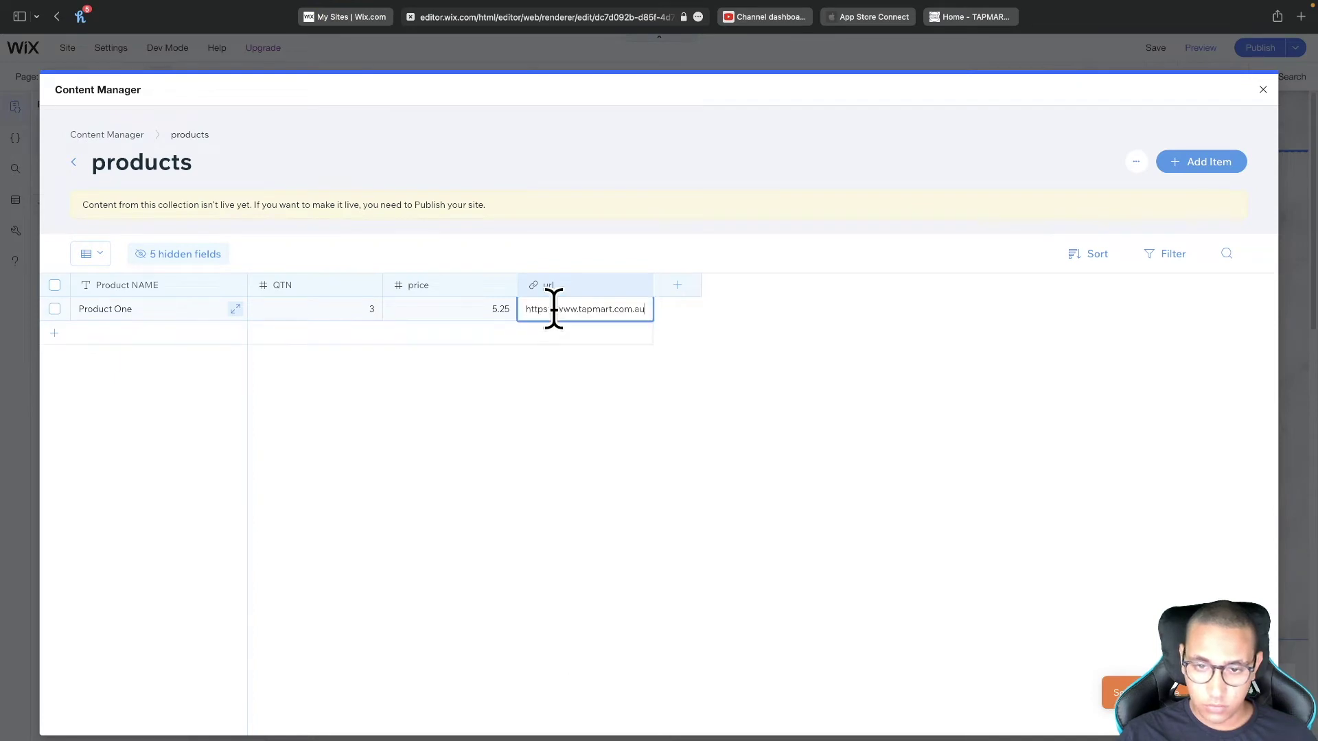
{"action": "key", "text": "Return"}
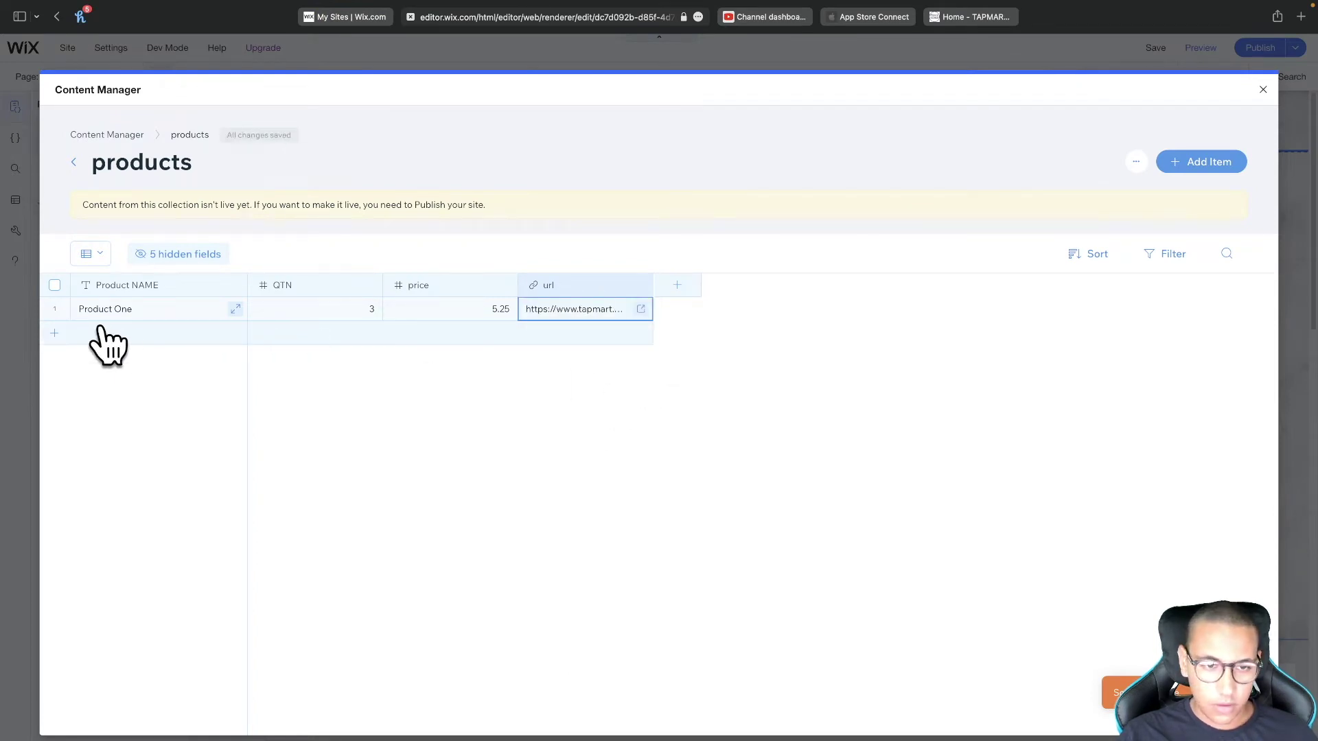
{"action": "left_click", "coordinate": [206, 334]}
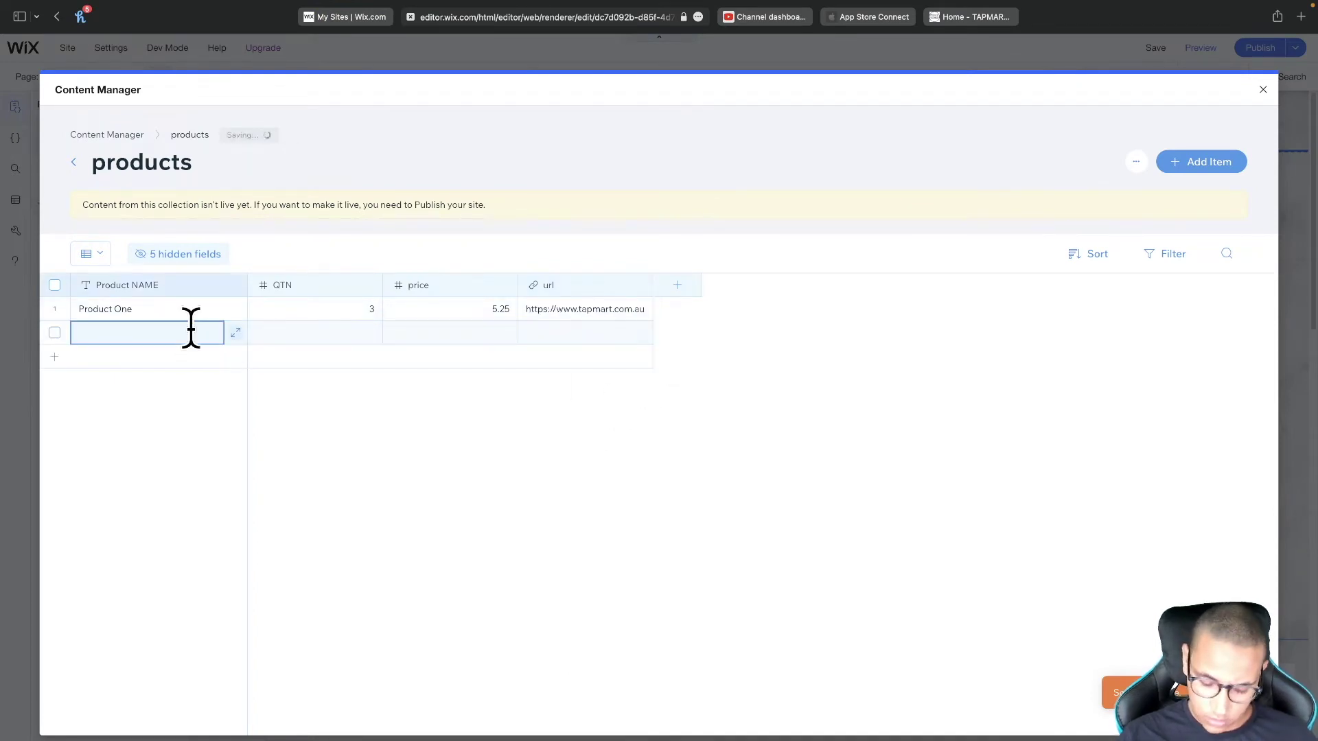
{"action": "type", "text": "Product Two"}
{"action": "key", "text": "Tab"}
{"action": "type", "text": "6"}
{"action": "key", "text": "Tab"}
{"action": "type", "text": "1"}
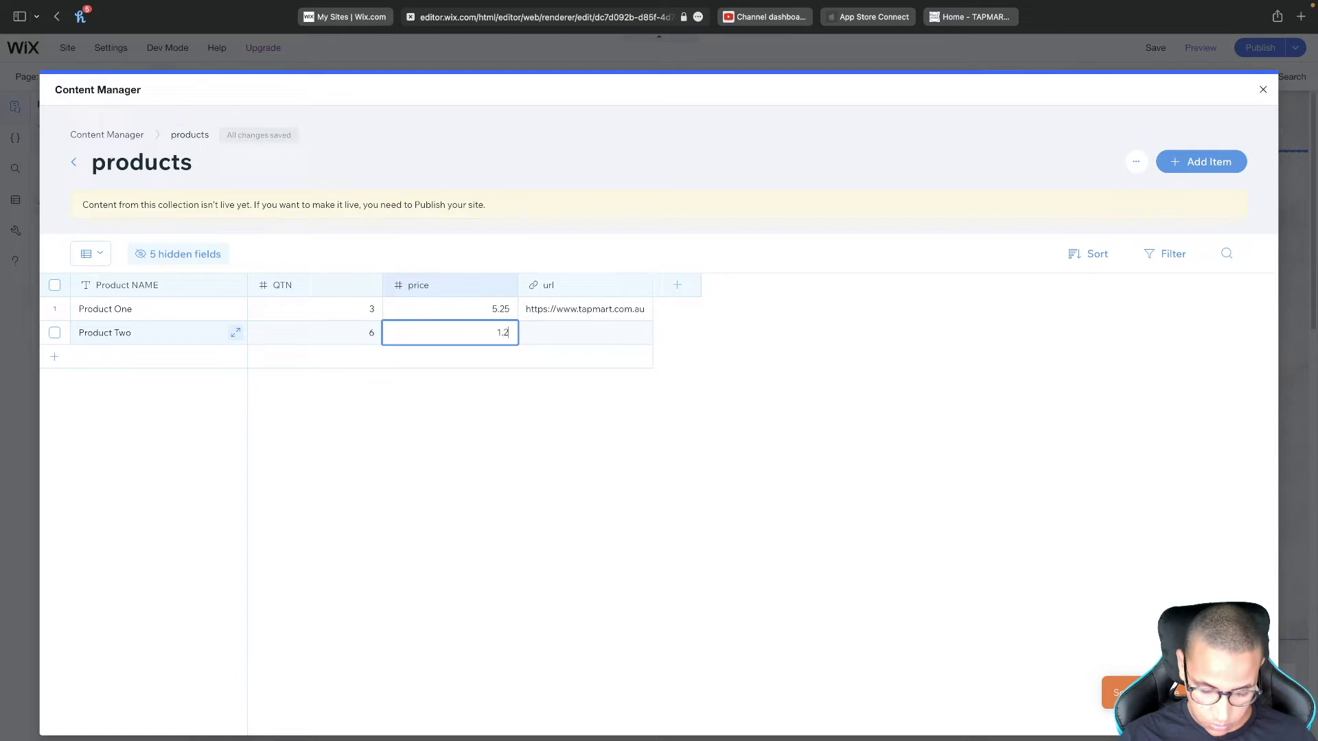
{"action": "key", "text": "Tab"}
{"action": "left_click", "coordinate": [577, 335]}
Step: Add a third item named Product Three with QTN 1 and price 1000, leaving its url empty
{"action": "left_click", "coordinate": [165, 356]}
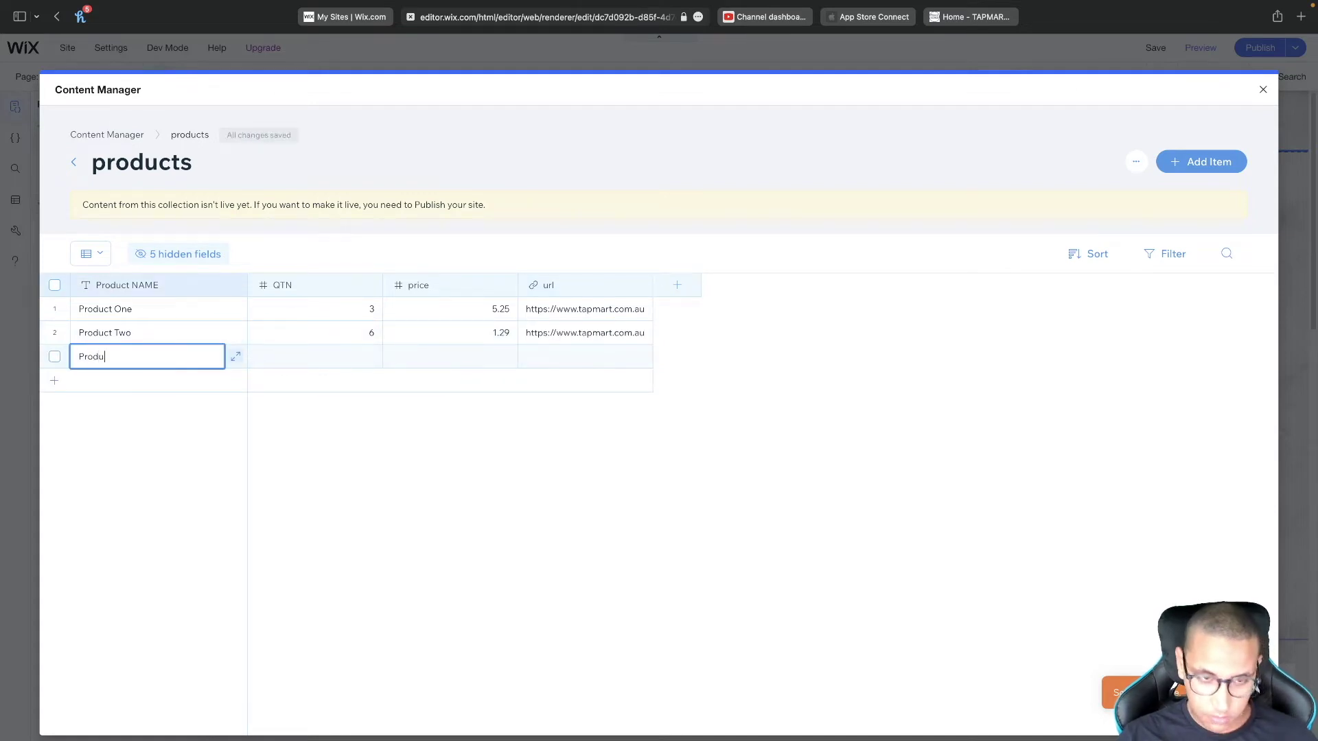
{"action": "key", "text": "Tab"}
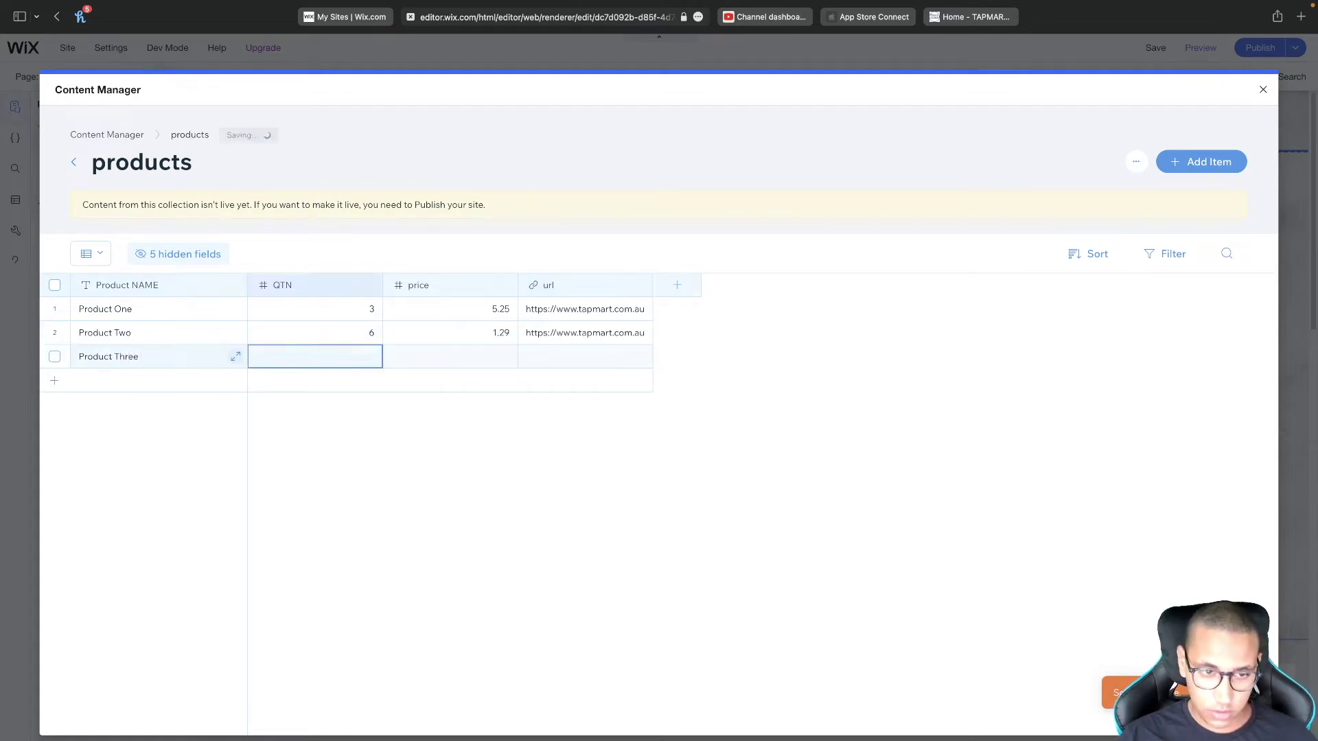
{"action": "type", "text": "1"}
{"action": "key", "text": "Tab"}
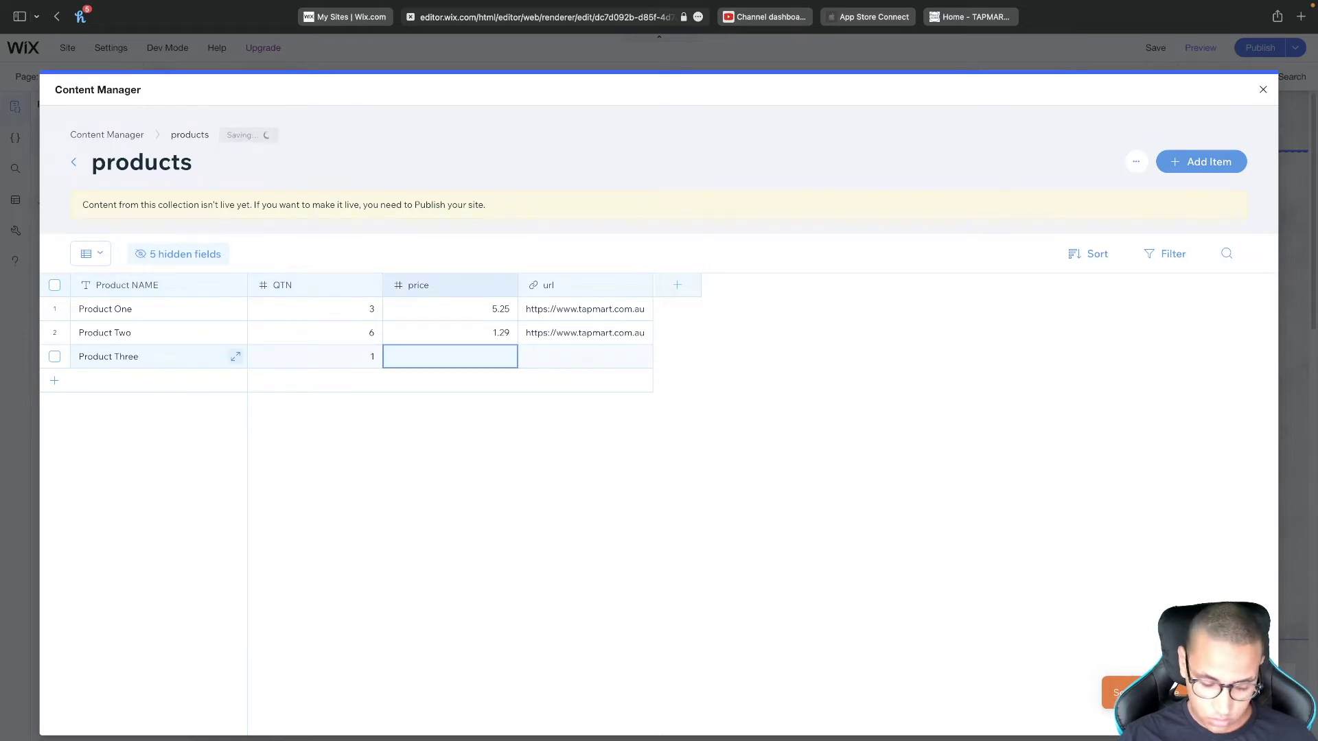
{"action": "type", "text": "1000"}
{"action": "key", "text": "Tab"}
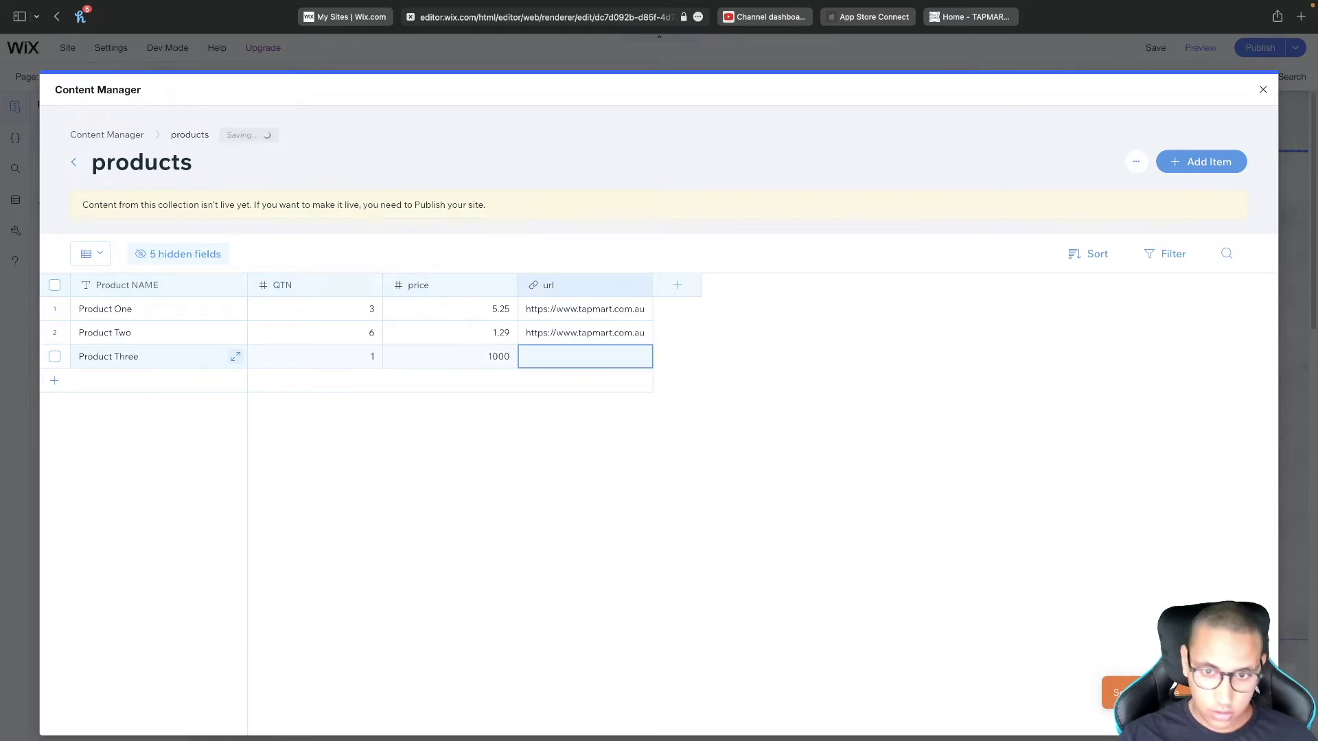
{"action": "left_click", "coordinate": [575, 355]}
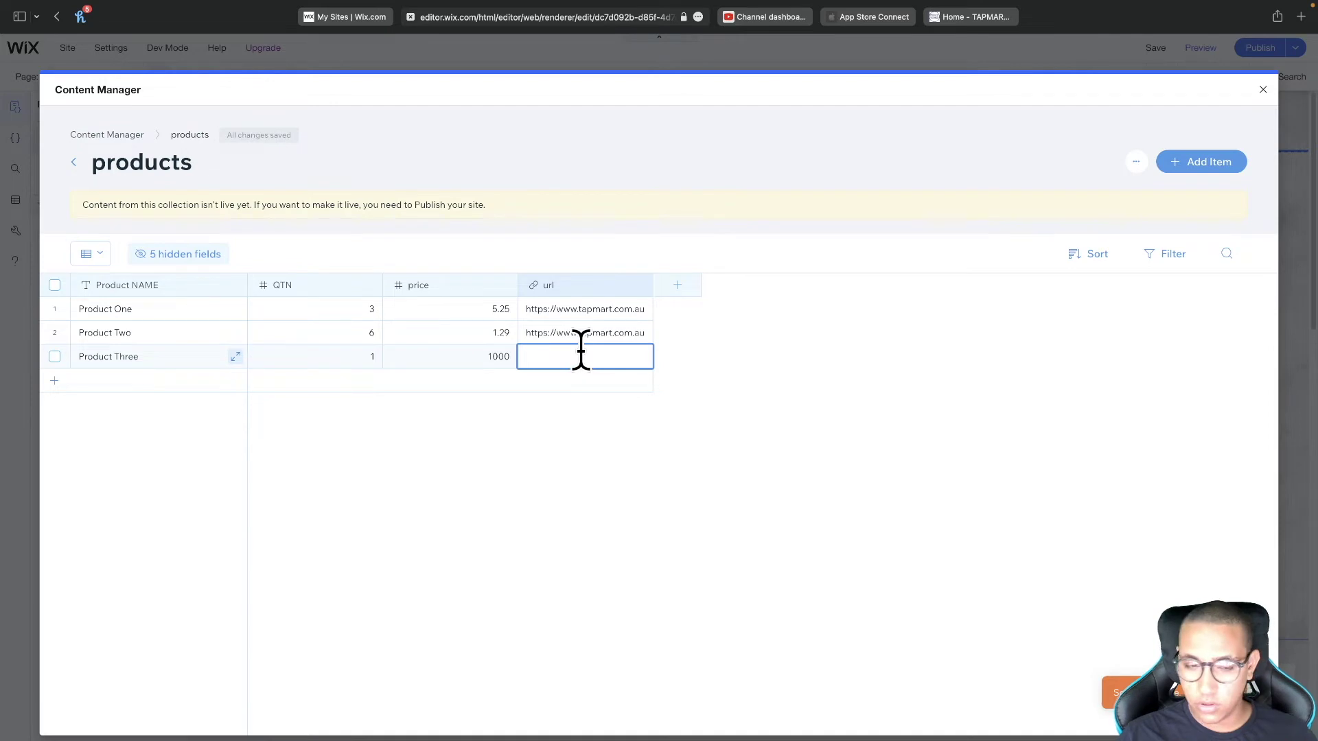
{"action": "key", "text": "Escape"}
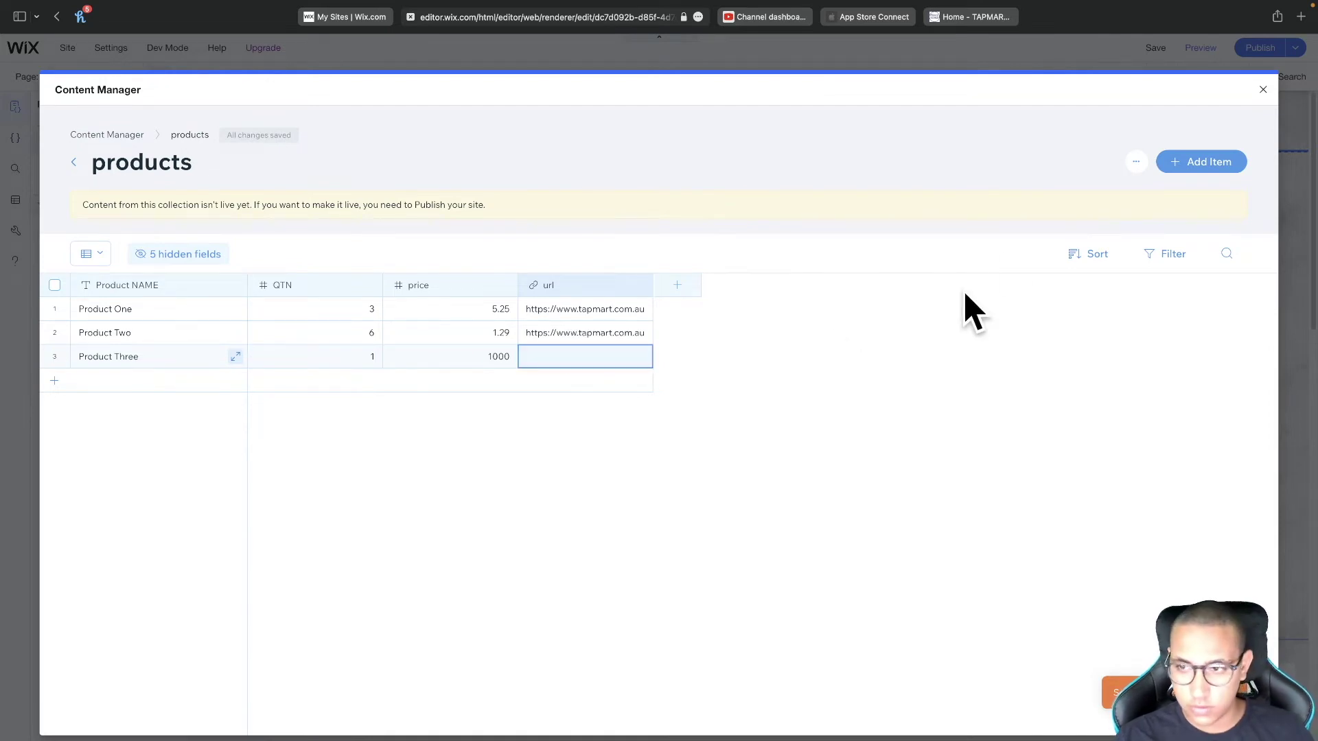
Step: Close the products collection, add a dataset to the Home page and place it just left of the table
{"action": "left_click", "coordinate": [1263, 90]}
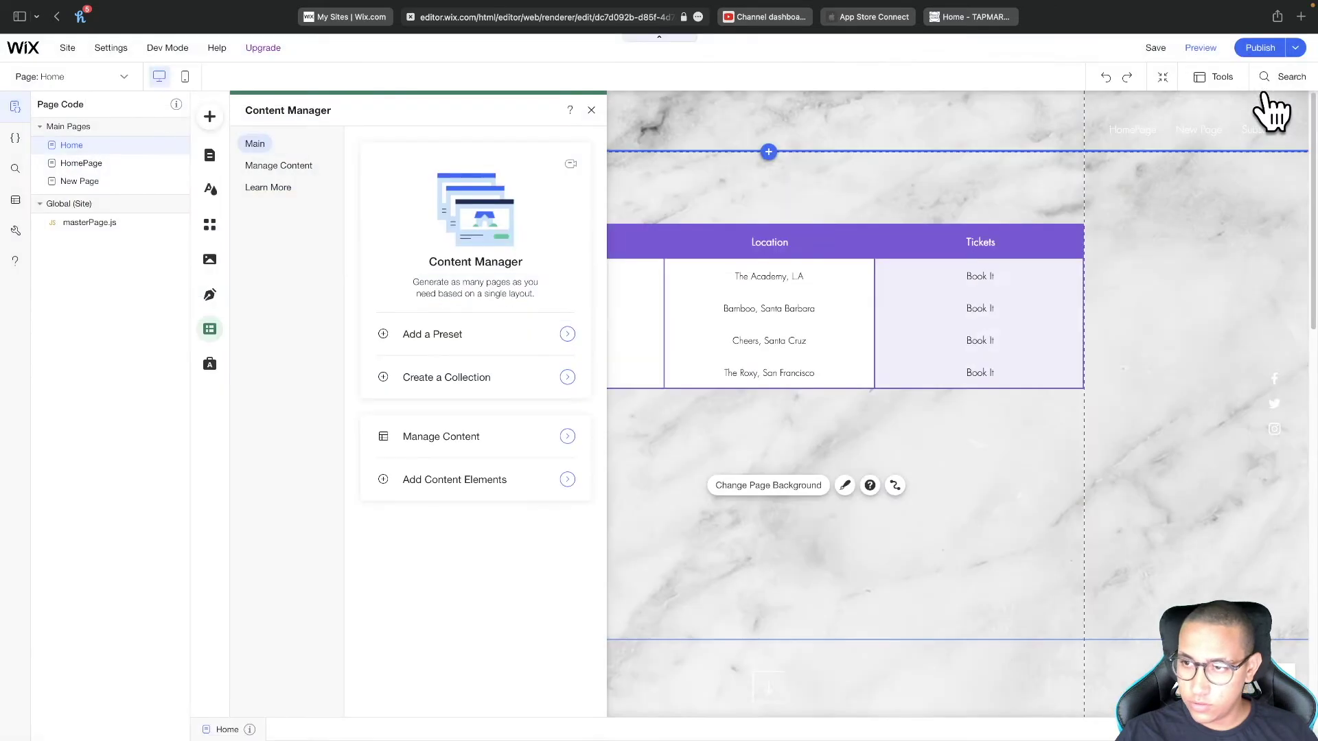
{"action": "left_click", "coordinate": [591, 111]}
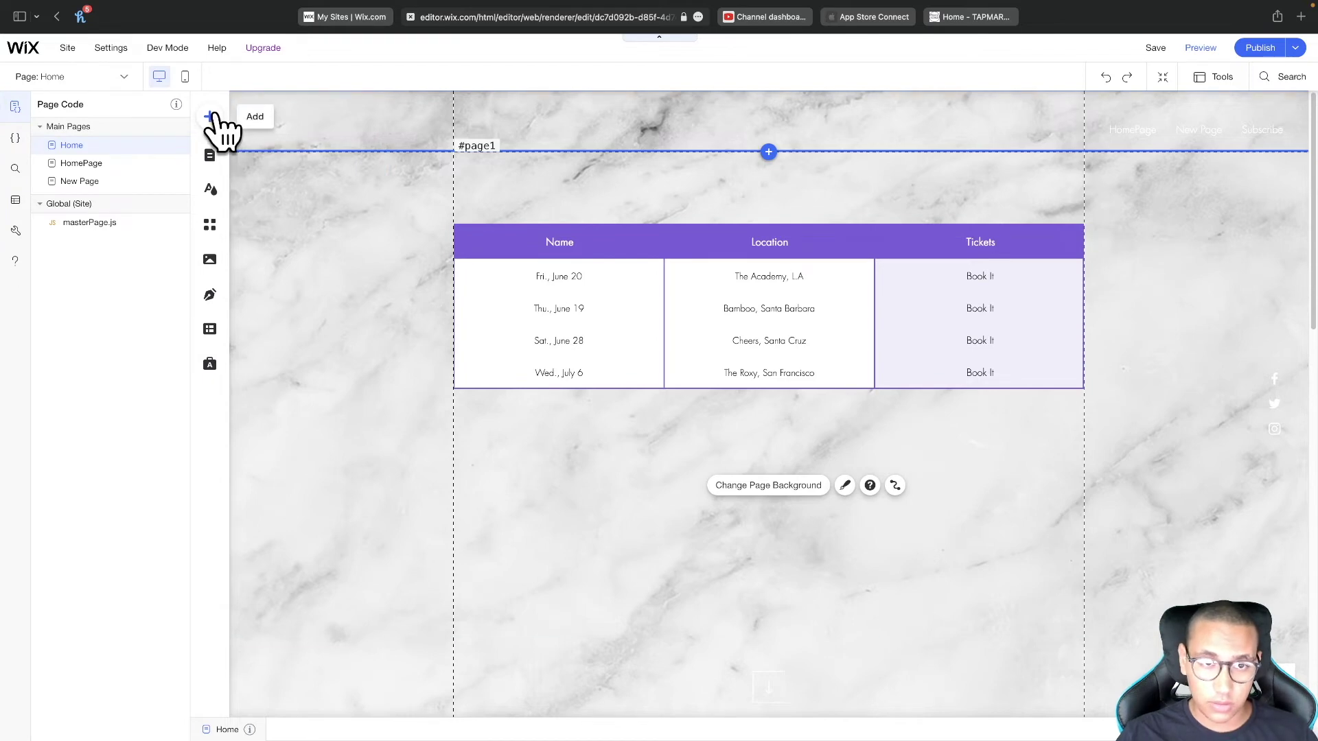
{"action": "left_click", "coordinate": [210, 117]}
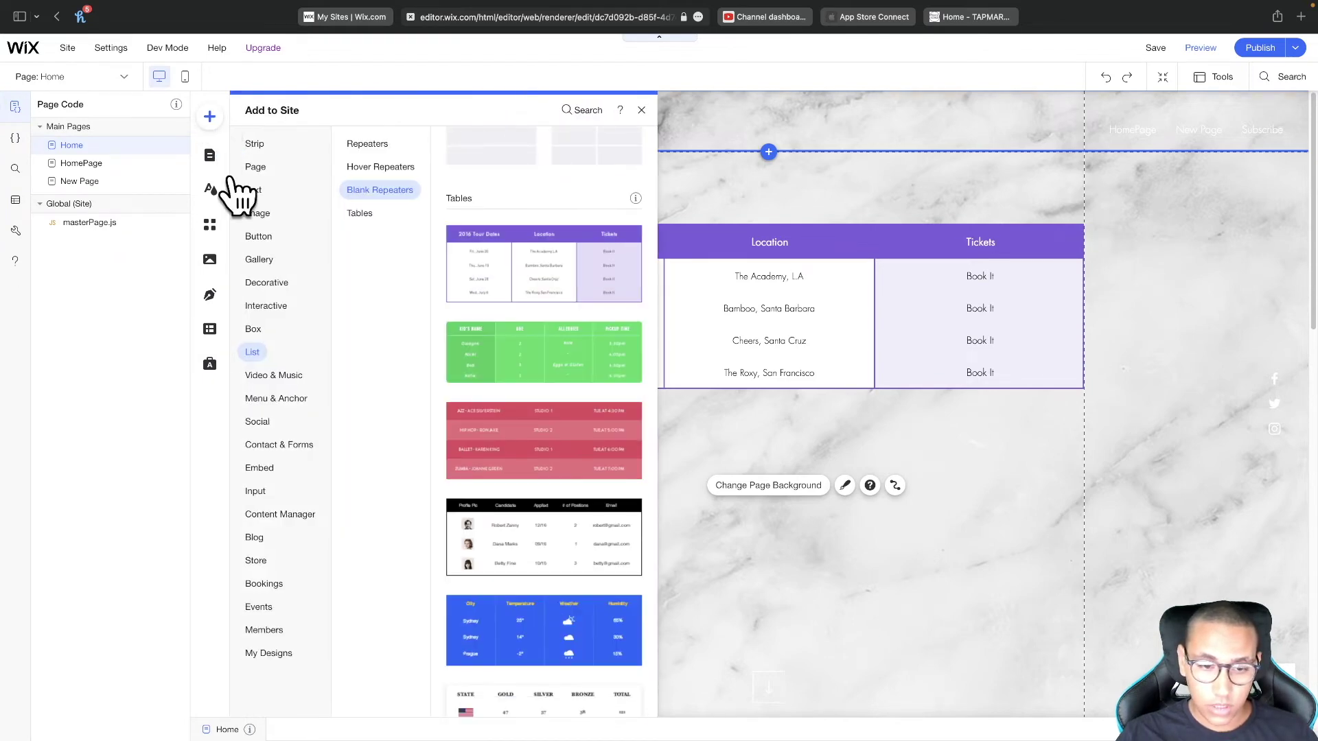
{"action": "left_click", "coordinate": [269, 515]}
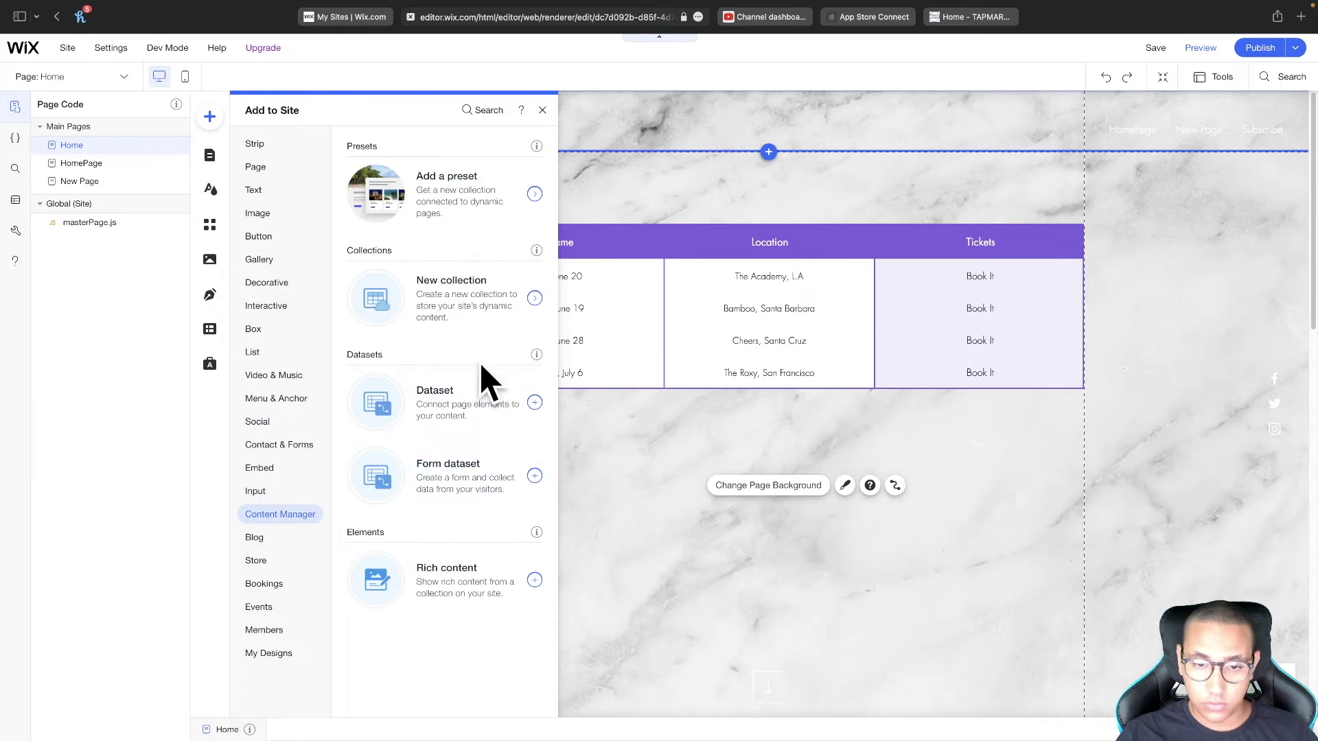
{"action": "left_click", "coordinate": [534, 403]}
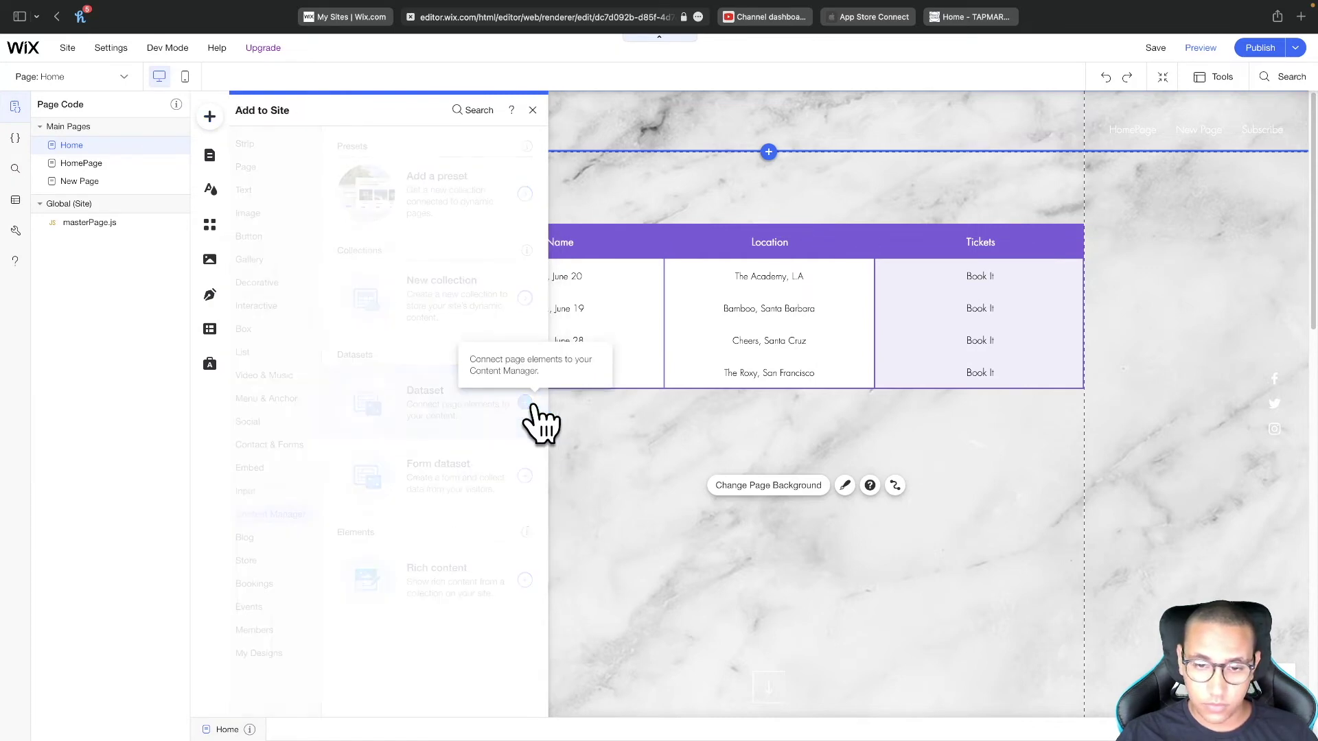
{"action": "left_click_drag", "start_coordinate": [802, 418], "coordinate": [426, 248]}
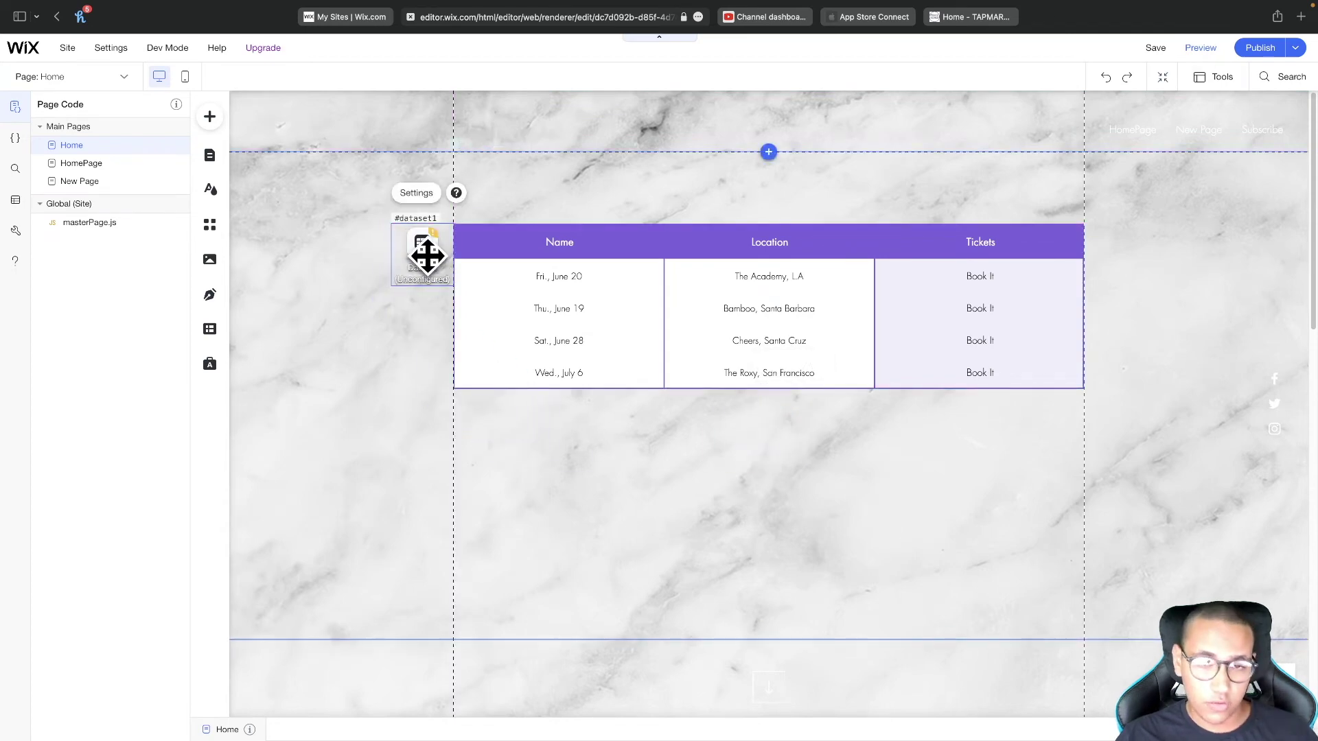
Step: Connect the new dataset to the products collection, keeping its default read-only mode and 12 displayed items
{"action": "left_click", "coordinate": [421, 194]}
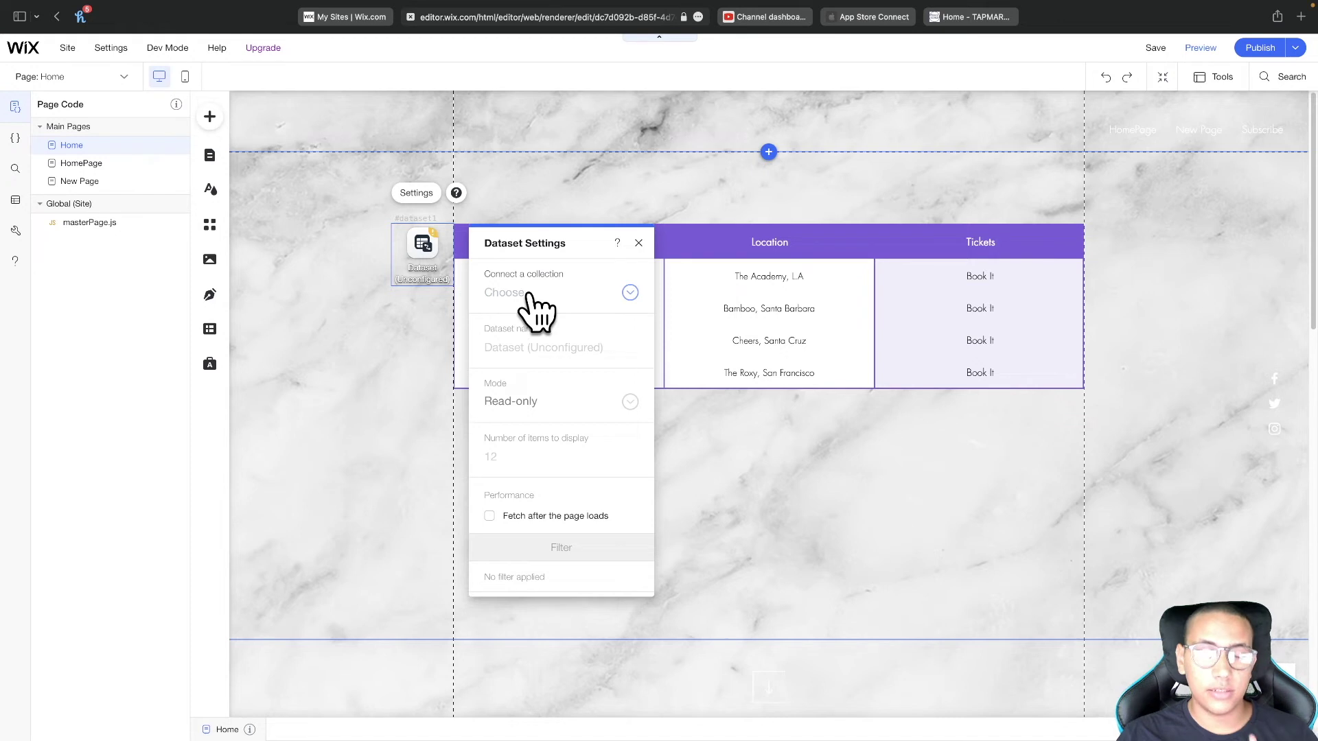
{"action": "left_click", "coordinate": [535, 302]}
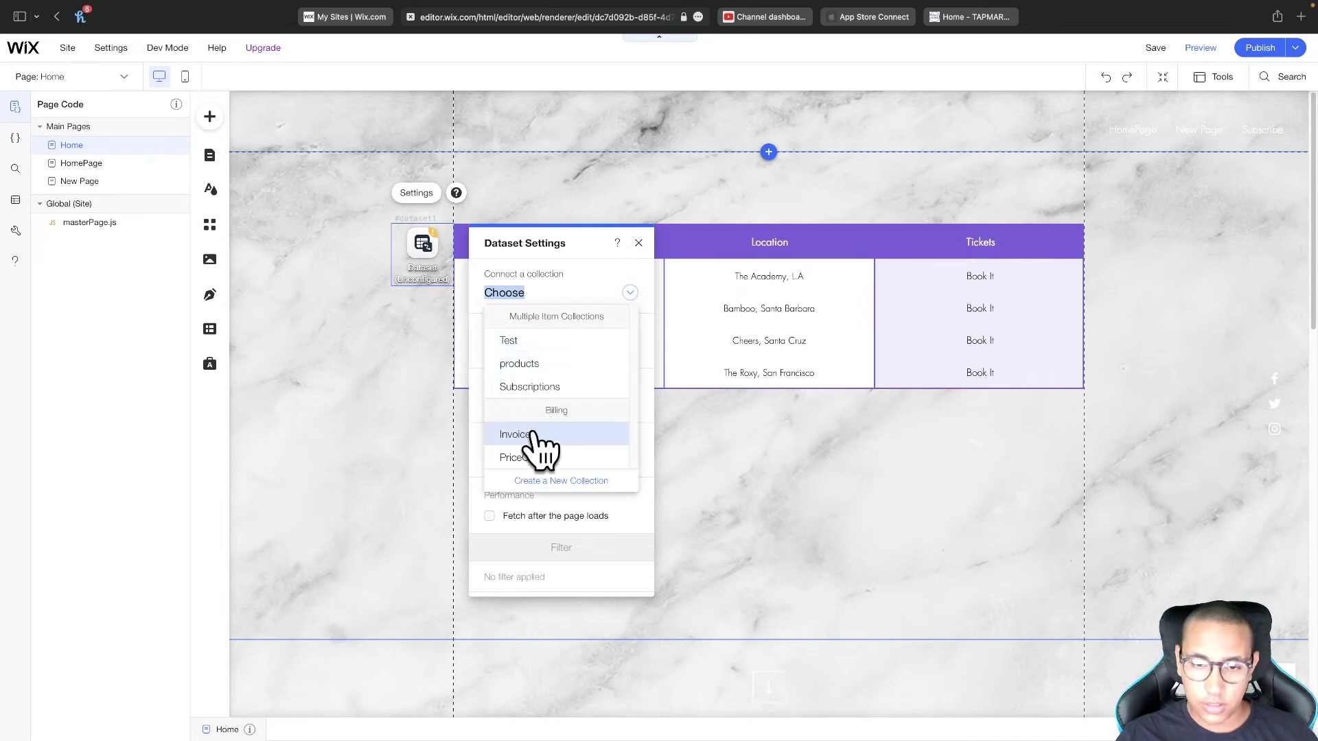
{"action": "left_click", "coordinate": [514, 364]}
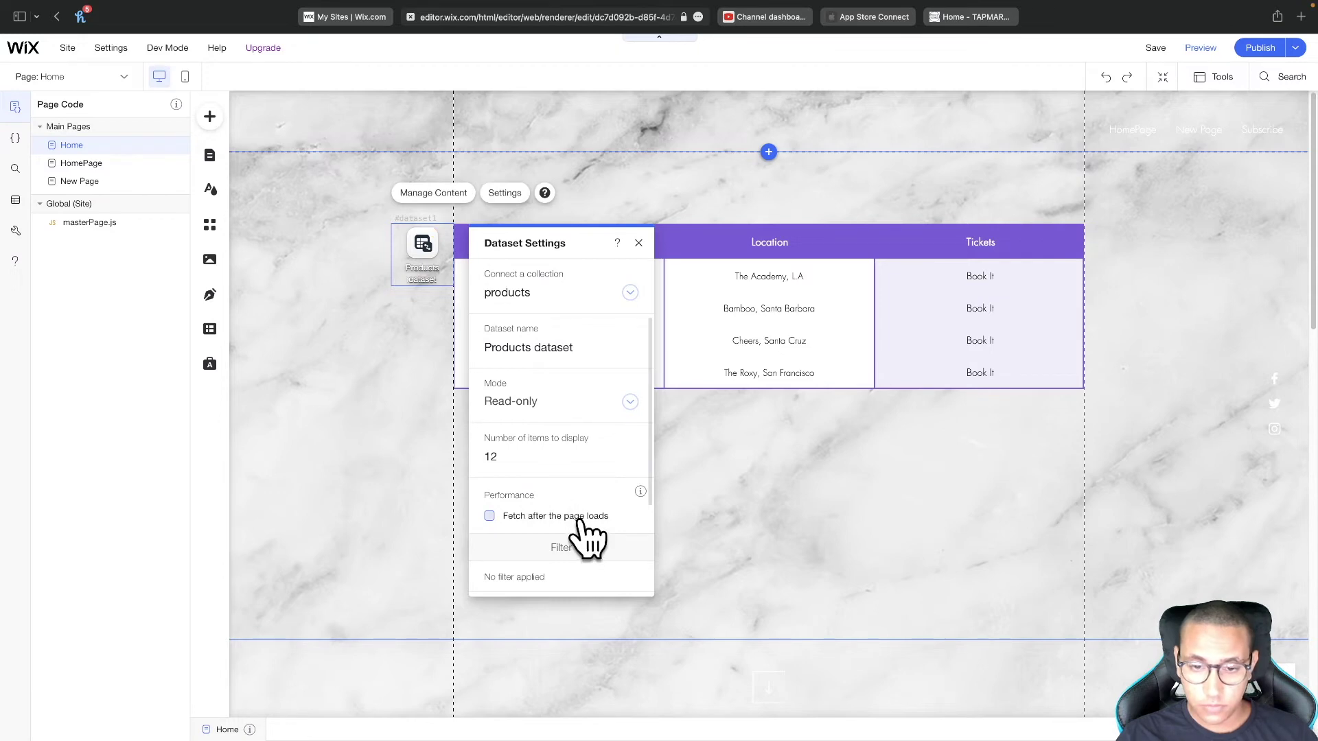
{"action": "left_click", "coordinate": [638, 243]}
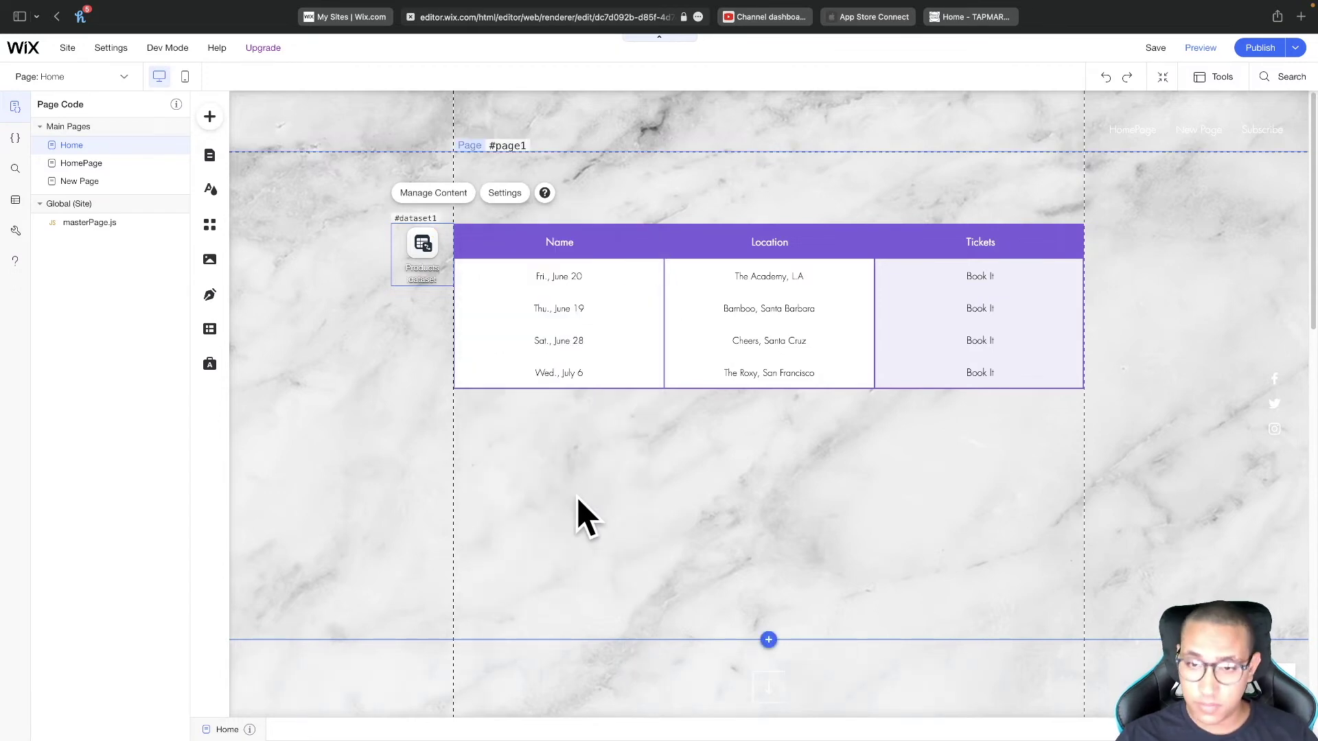
Step: Connect the table on the Home page to the Products dataset
{"action": "left_click", "coordinate": [703, 261]}
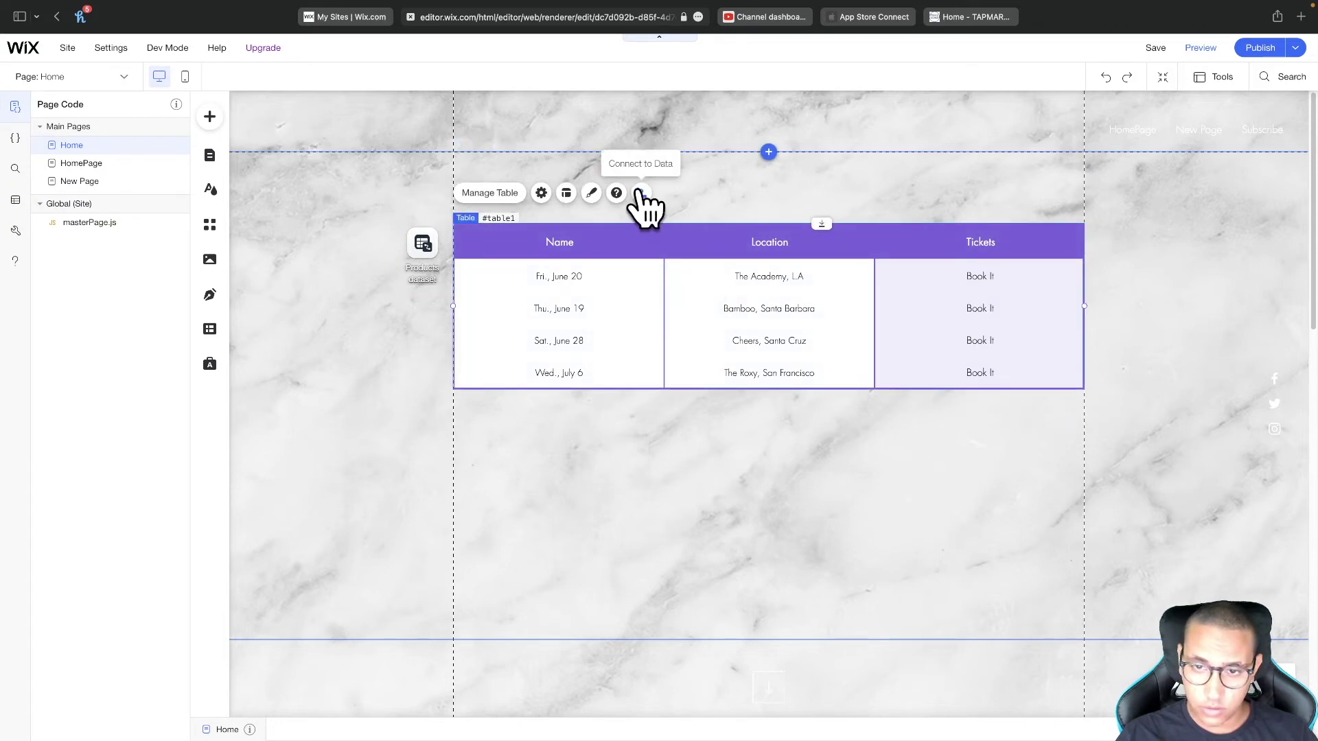
{"action": "left_click", "coordinate": [642, 193]}
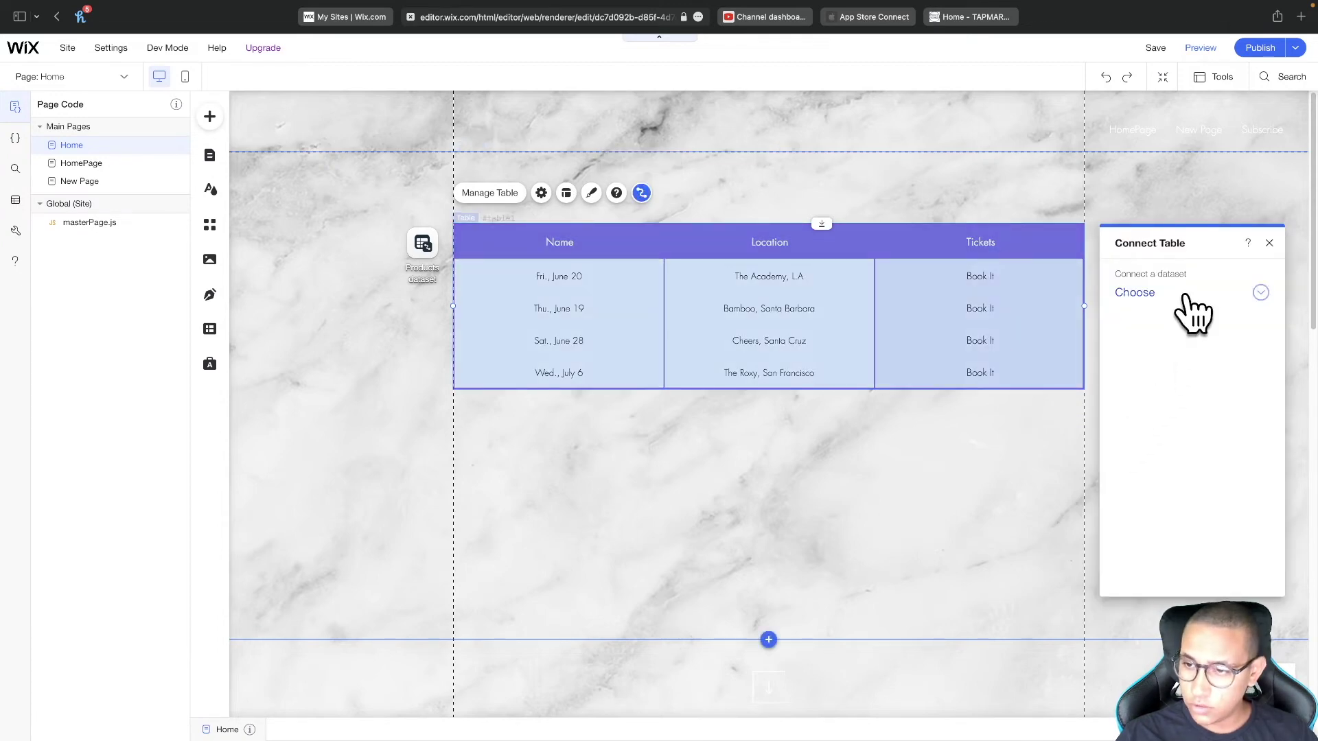
{"action": "left_click", "coordinate": [1187, 297]}
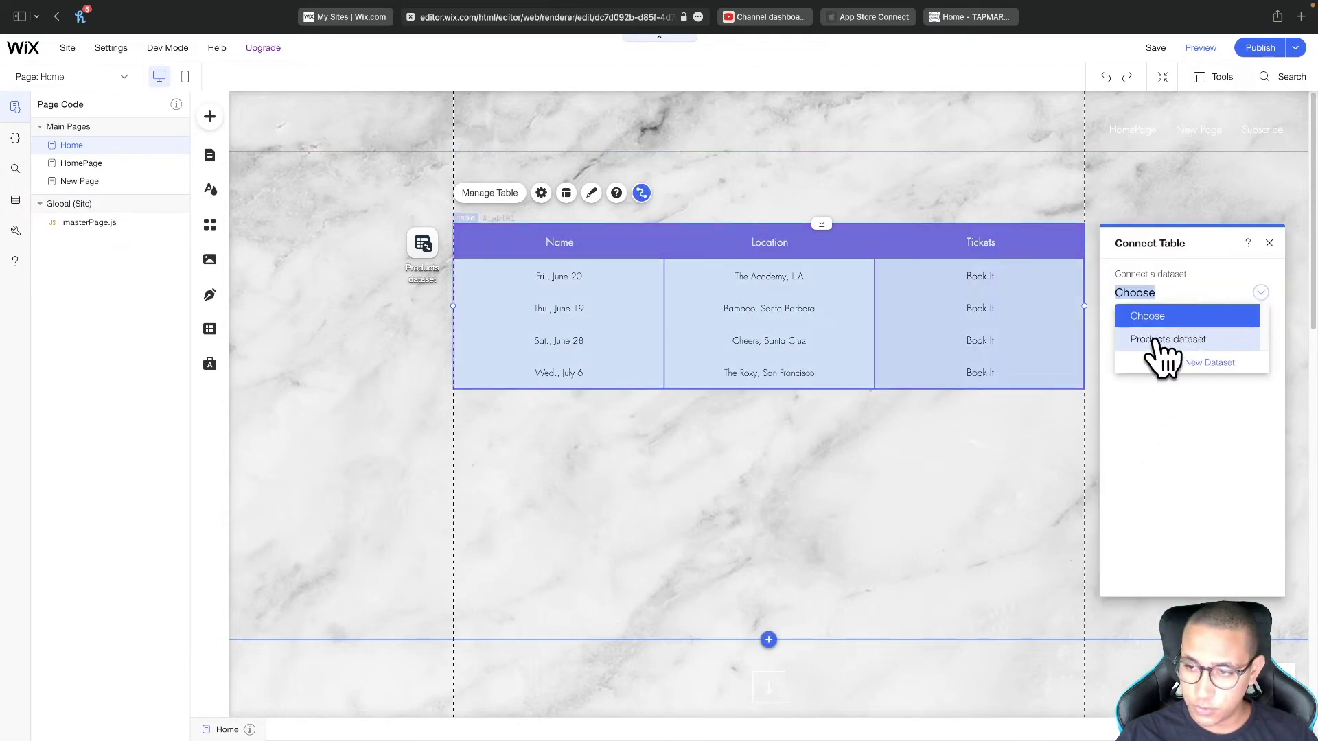
{"action": "left_click", "coordinate": [1156, 341]}
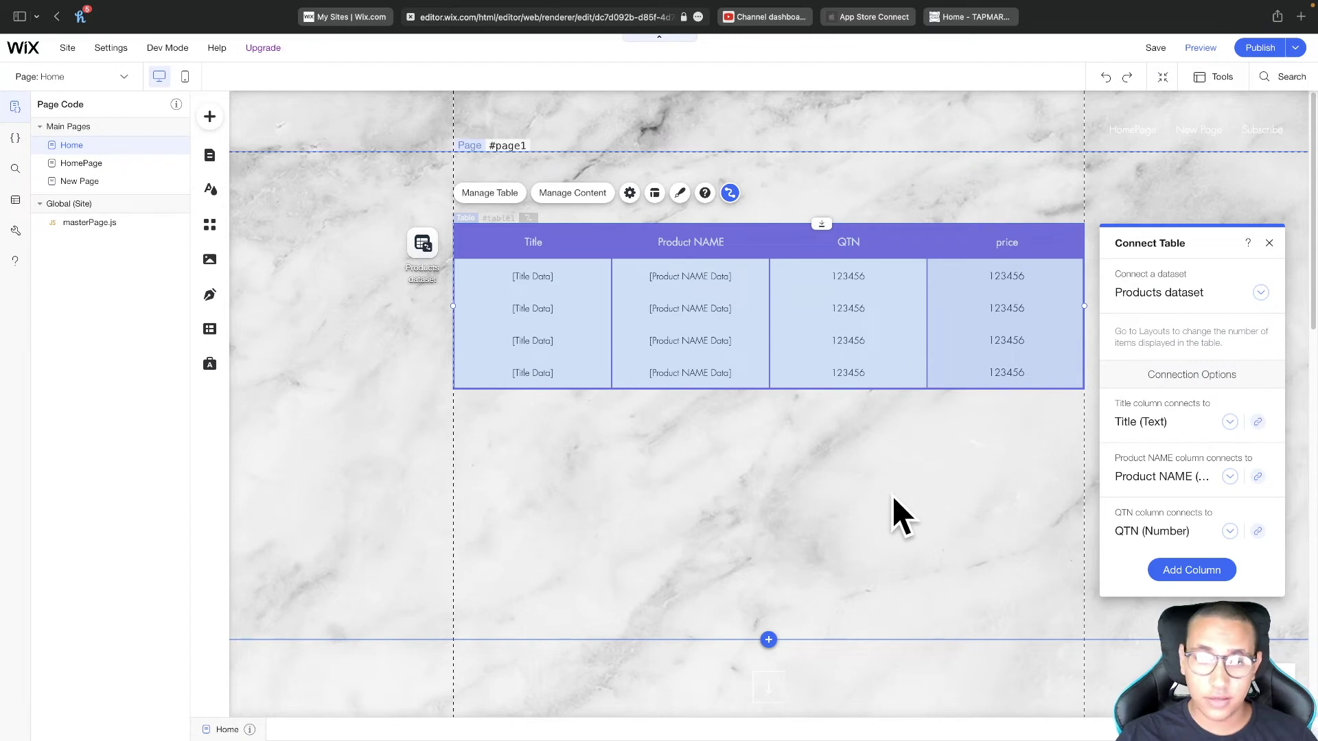
{"action": "left_click", "coordinate": [893, 499]}
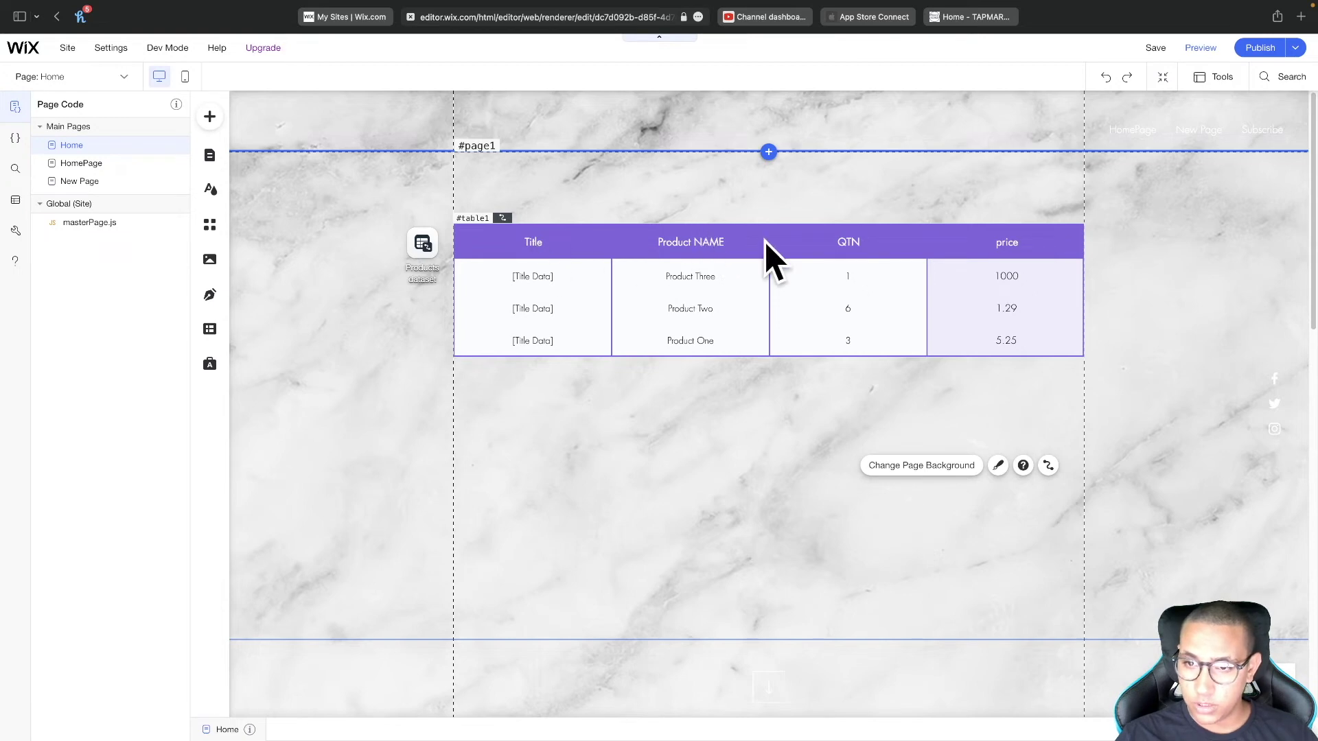
Step: Delete the Title column from the connected table
{"action": "left_click", "coordinate": [711, 249]}
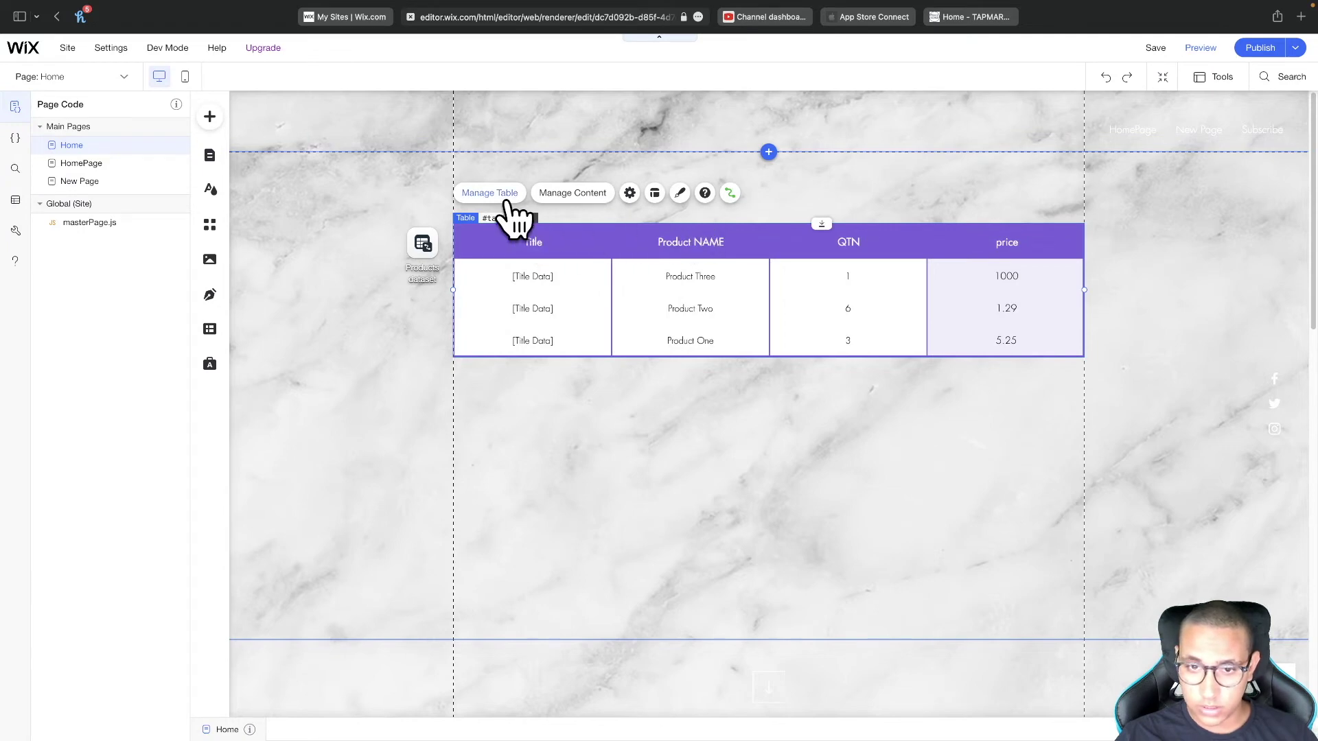
{"action": "left_click", "coordinate": [499, 197]}
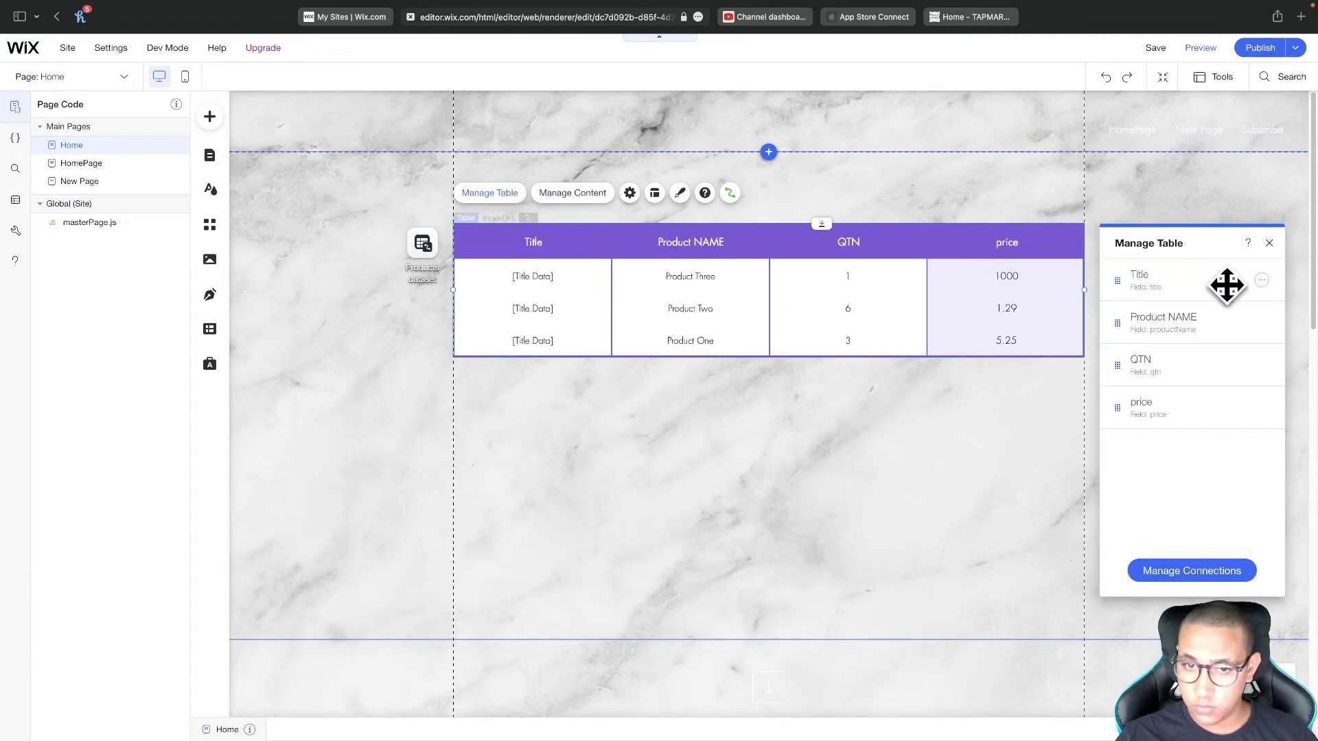
{"action": "left_click", "coordinate": [1262, 280]}
{"action": "left_click", "coordinate": [1220, 299]}
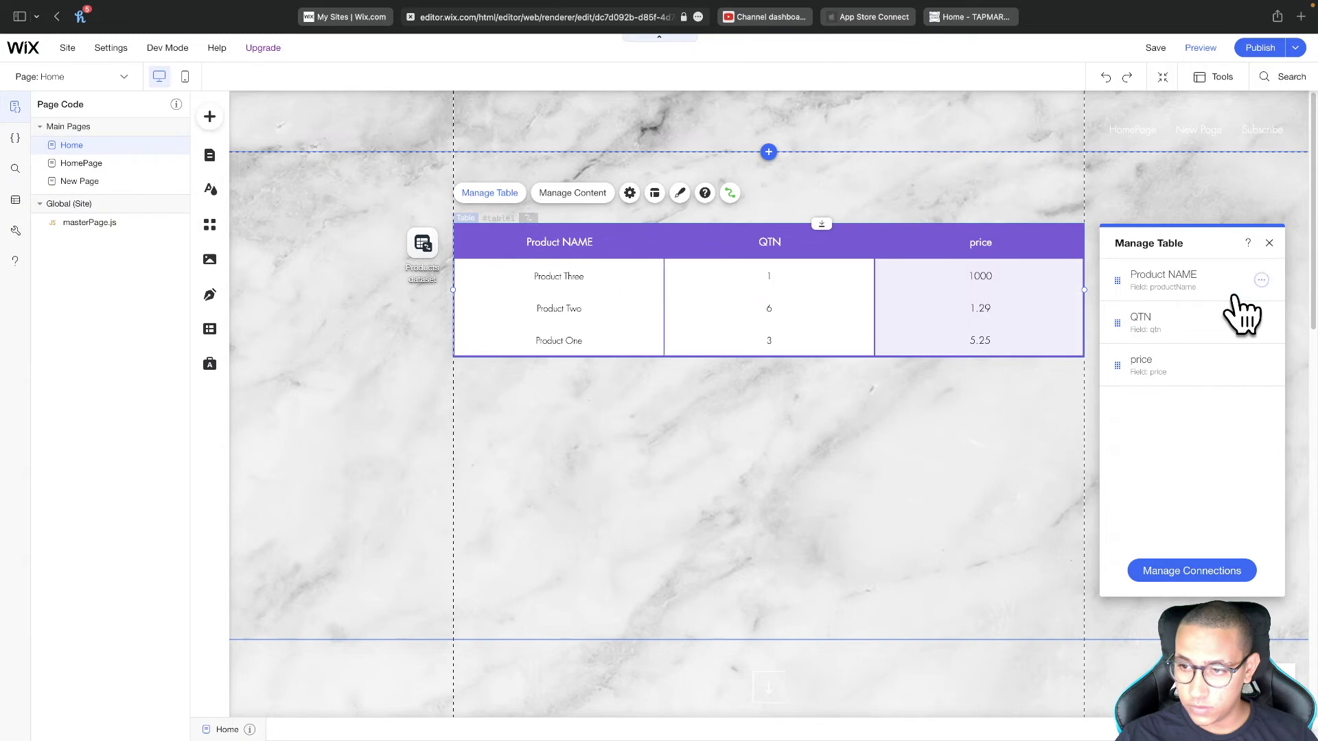
Step: Change the label of the table's Product NAME column to Product
{"action": "left_click", "coordinate": [1261, 280]}
{"action": "left_click", "coordinate": [1224, 277]}
{"action": "left_click", "coordinate": [1226, 278]}
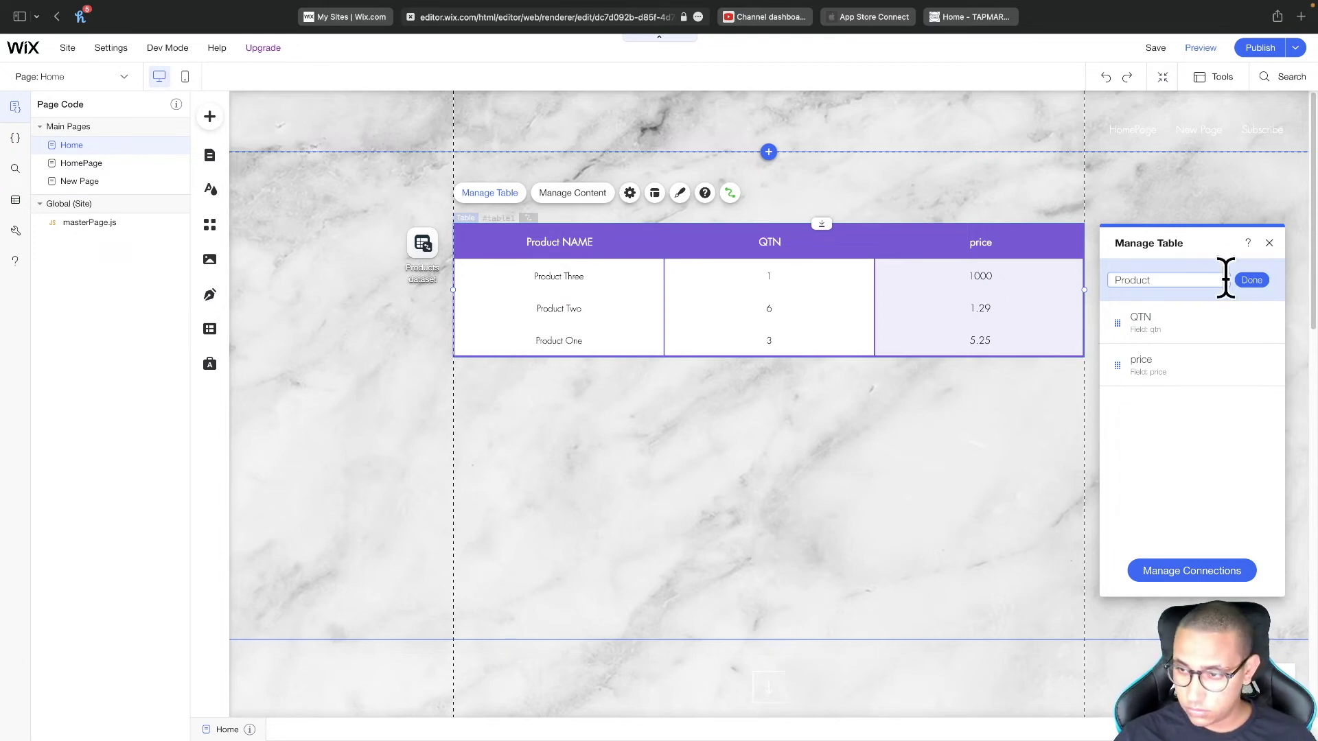
{"action": "left_click", "coordinate": [1251, 280]}
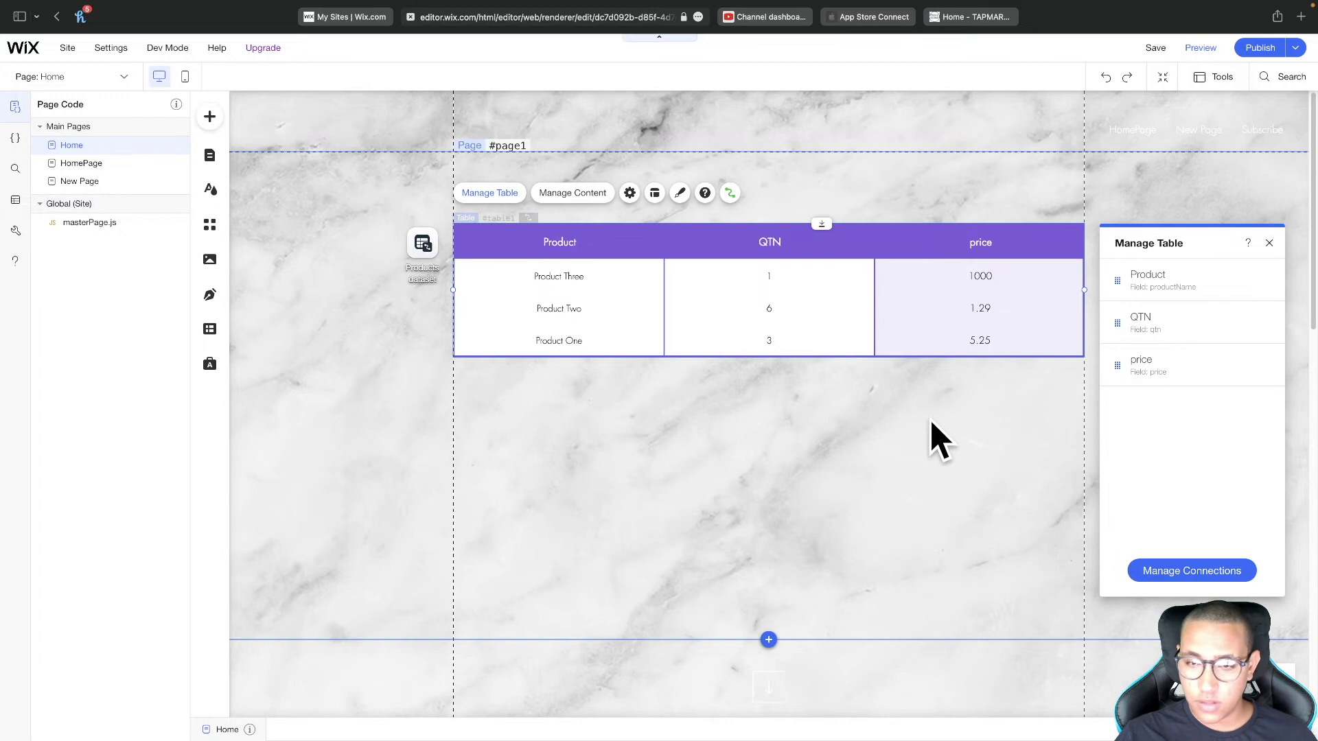
Step: Change the label of the table's price column to Price with a capital P
{"action": "left_click", "coordinate": [1261, 364]}
{"action": "left_click", "coordinate": [1218, 368]}
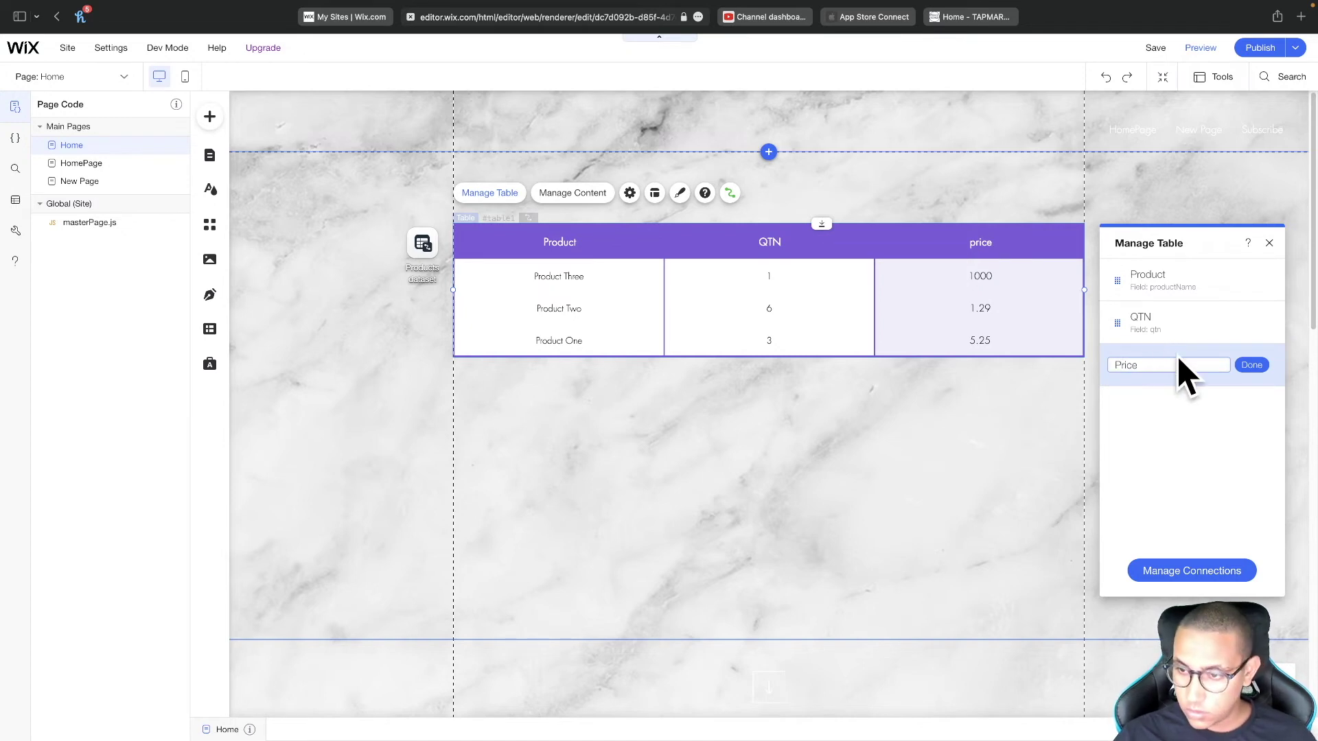
{"action": "left_click", "coordinate": [1251, 364]}
{"action": "left_click", "coordinate": [848, 445]}
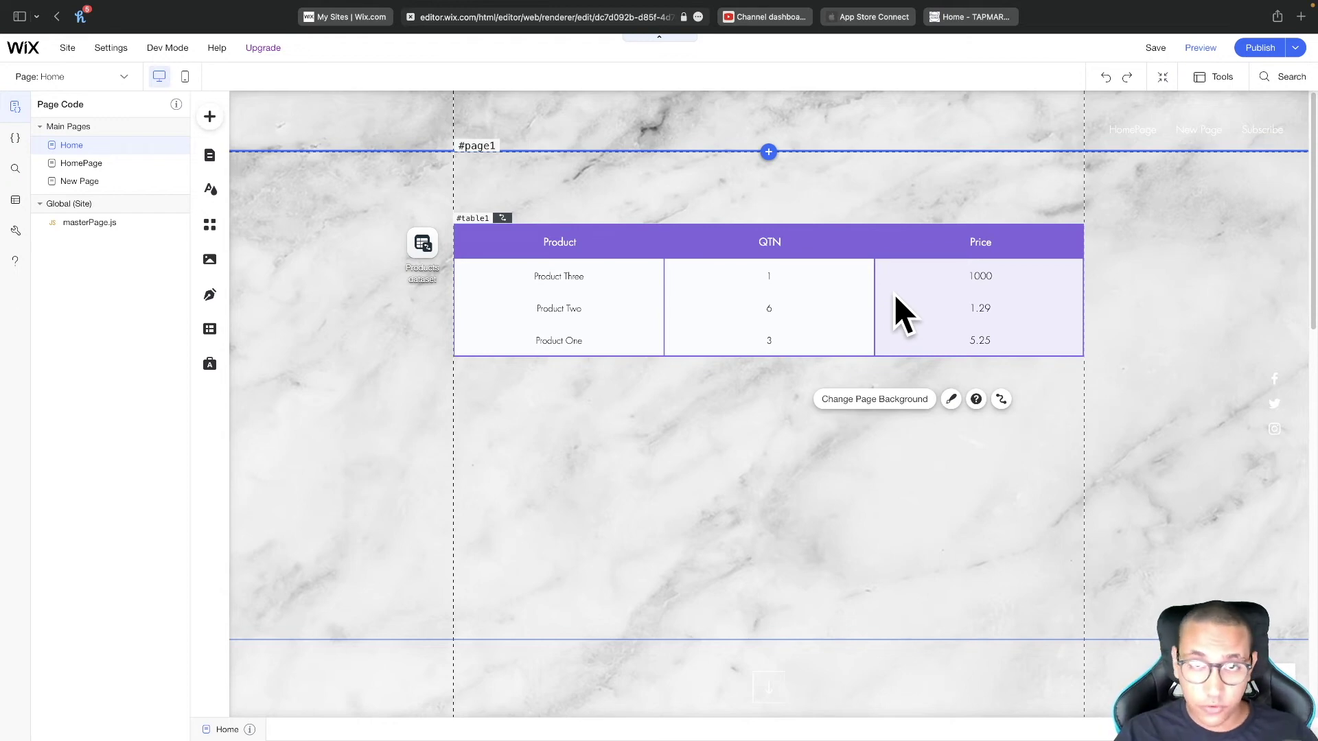
Step: Add a column connected to the url (URL) field of the Products dataset to the table
{"action": "left_click", "coordinate": [895, 295]}
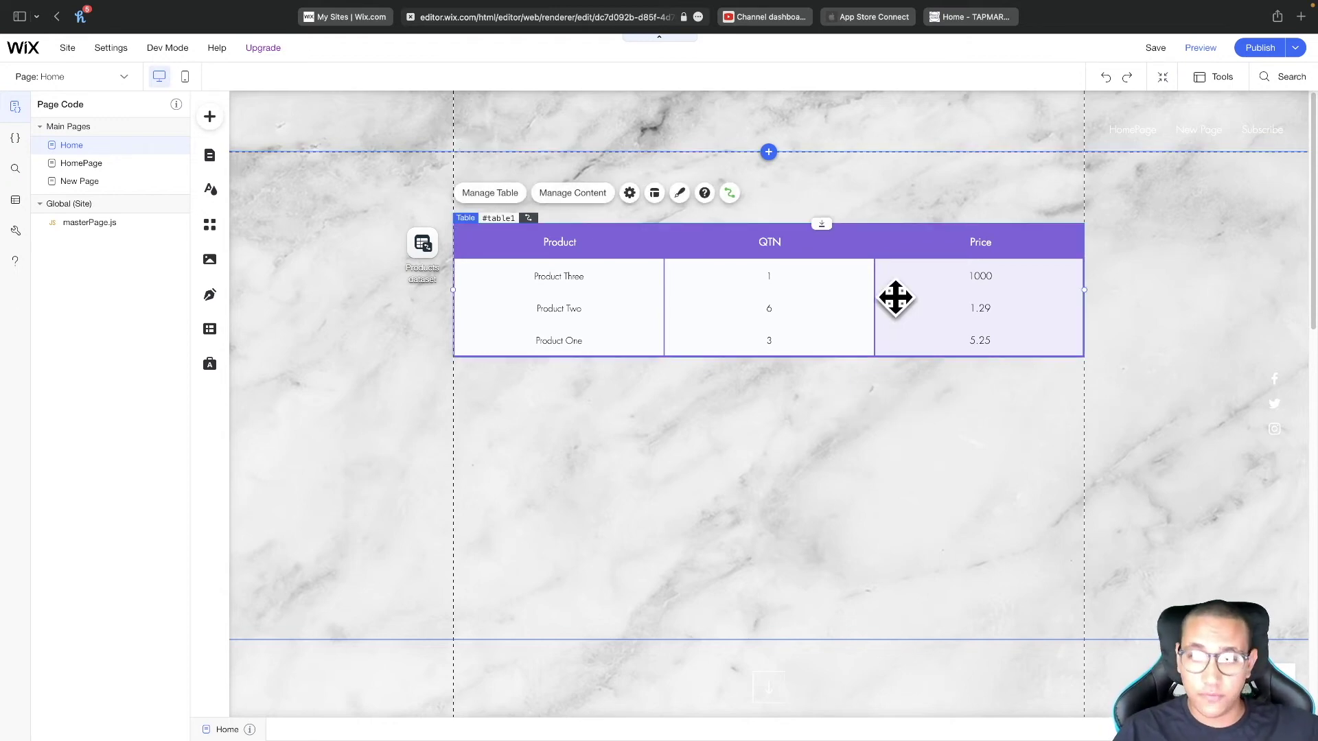
{"action": "left_click", "coordinate": [730, 194]}
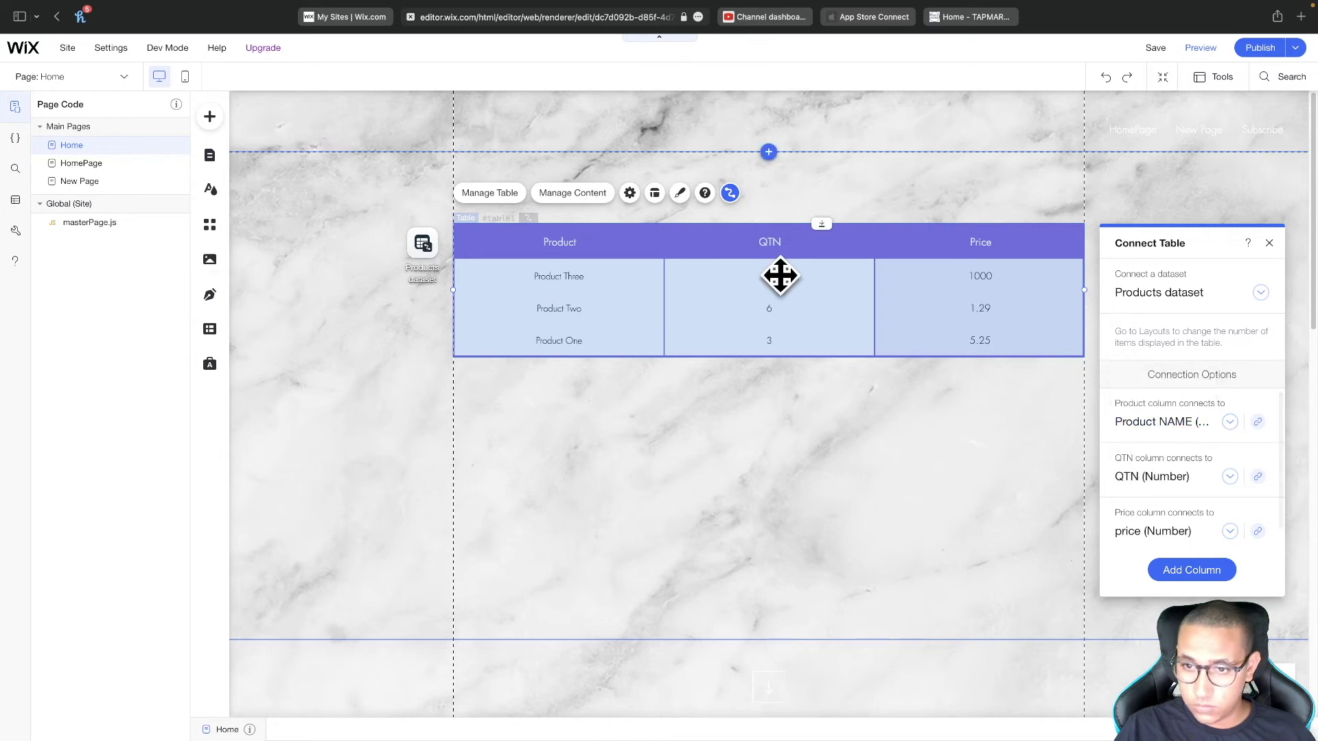
{"action": "scroll", "coordinate": [1153, 480], "scroll_direction": "down", "scroll_amount": 1}
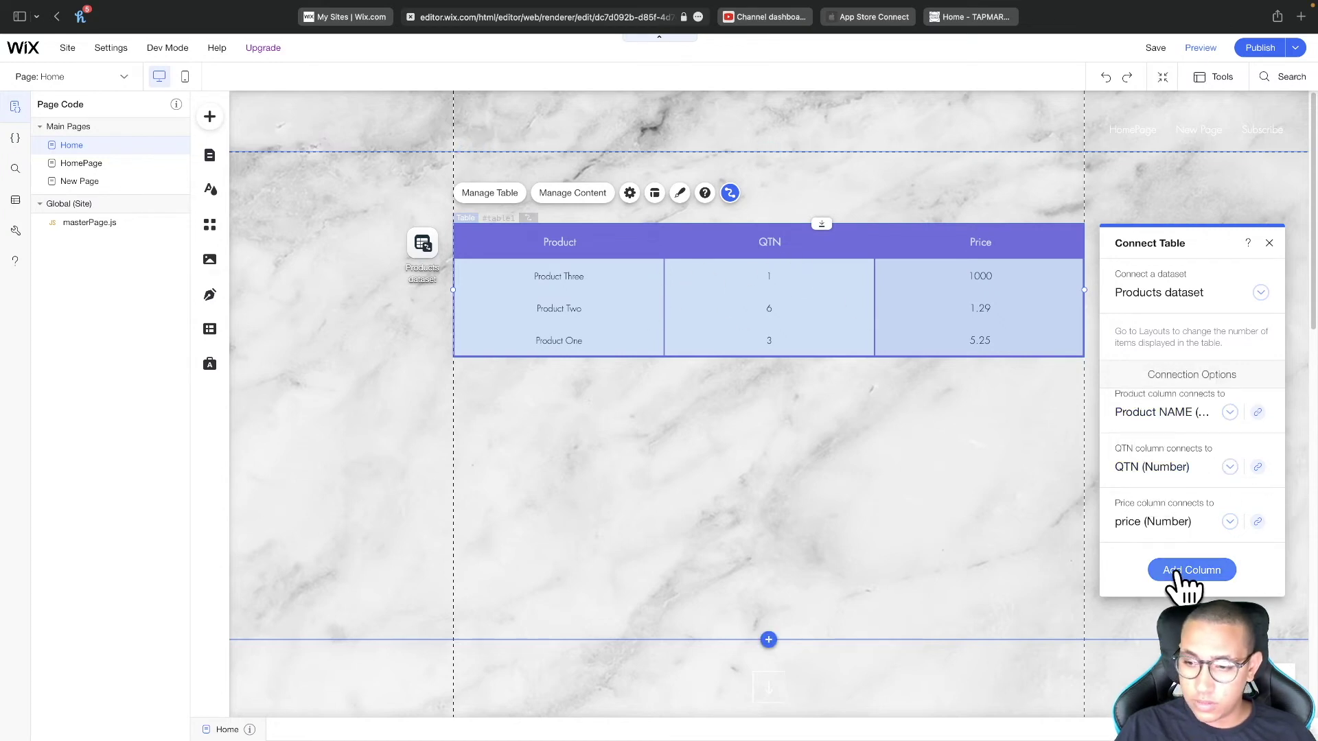
{"action": "left_click", "coordinate": [1181, 573]}
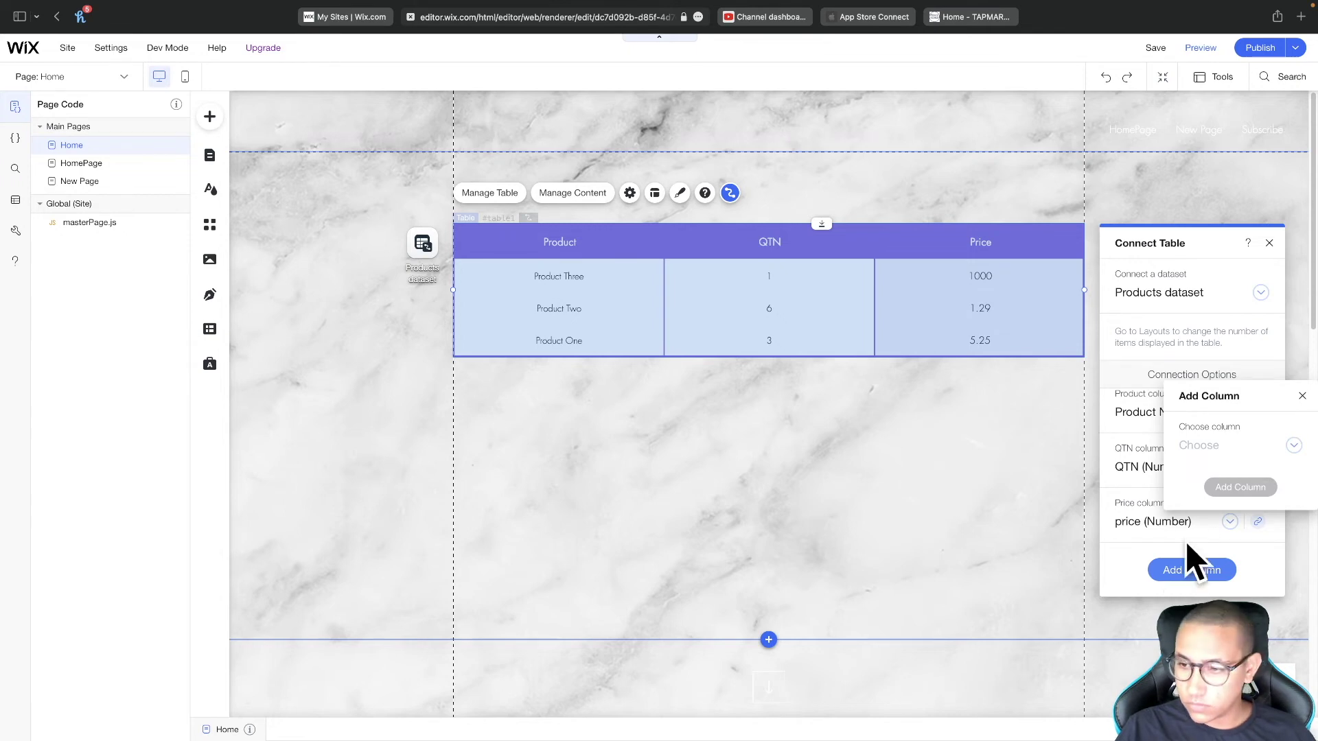
{"action": "left_click", "coordinate": [1202, 447]}
{"action": "scroll", "coordinate": [1215, 467], "scroll_direction": "down", "scroll_amount": 2}
{"action": "left_click", "coordinate": [1211, 455]}
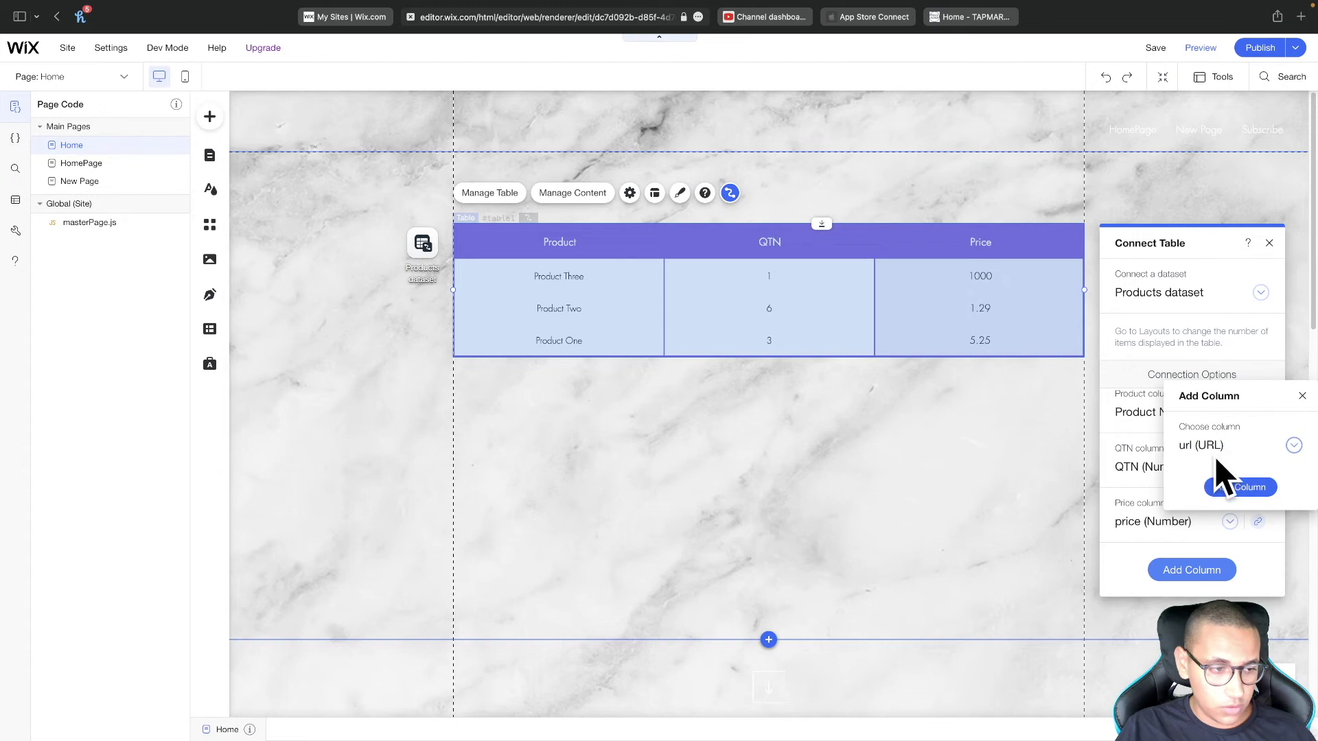
{"action": "left_click", "coordinate": [1229, 487]}
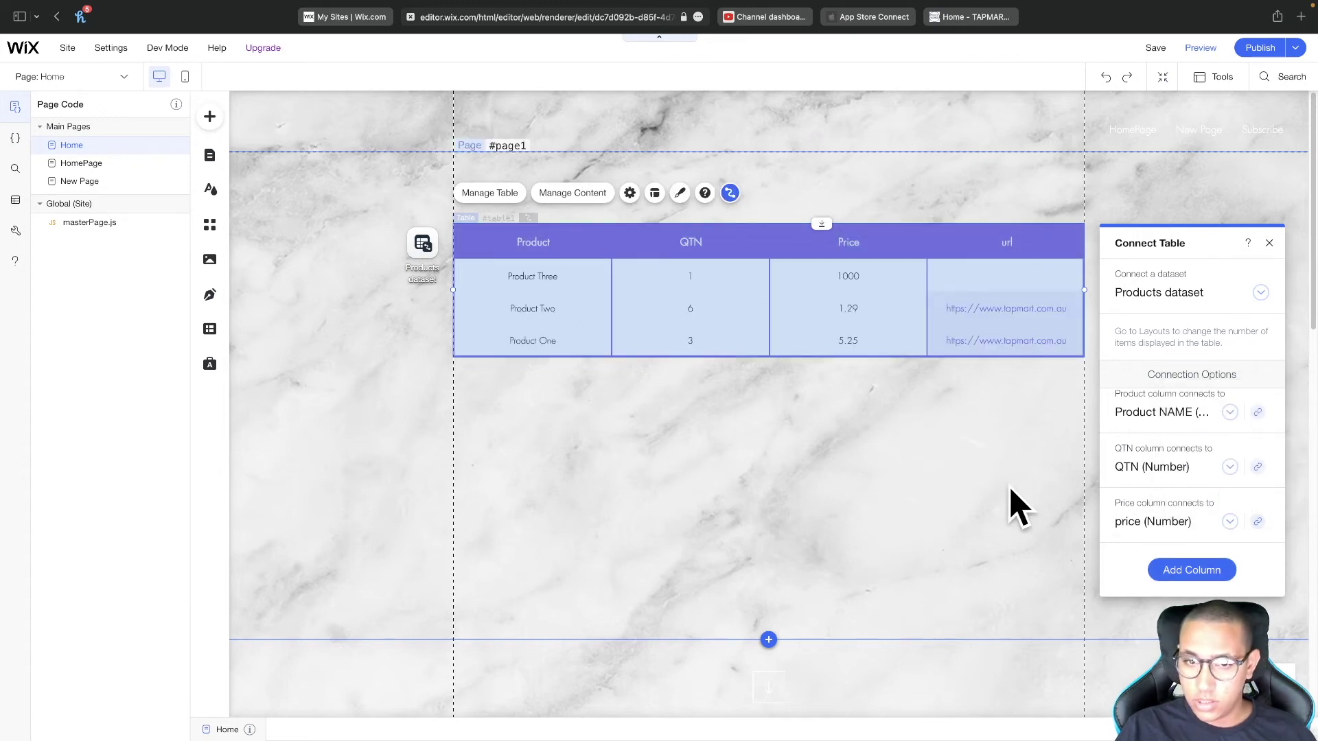
{"action": "left_click", "coordinate": [1016, 507]}
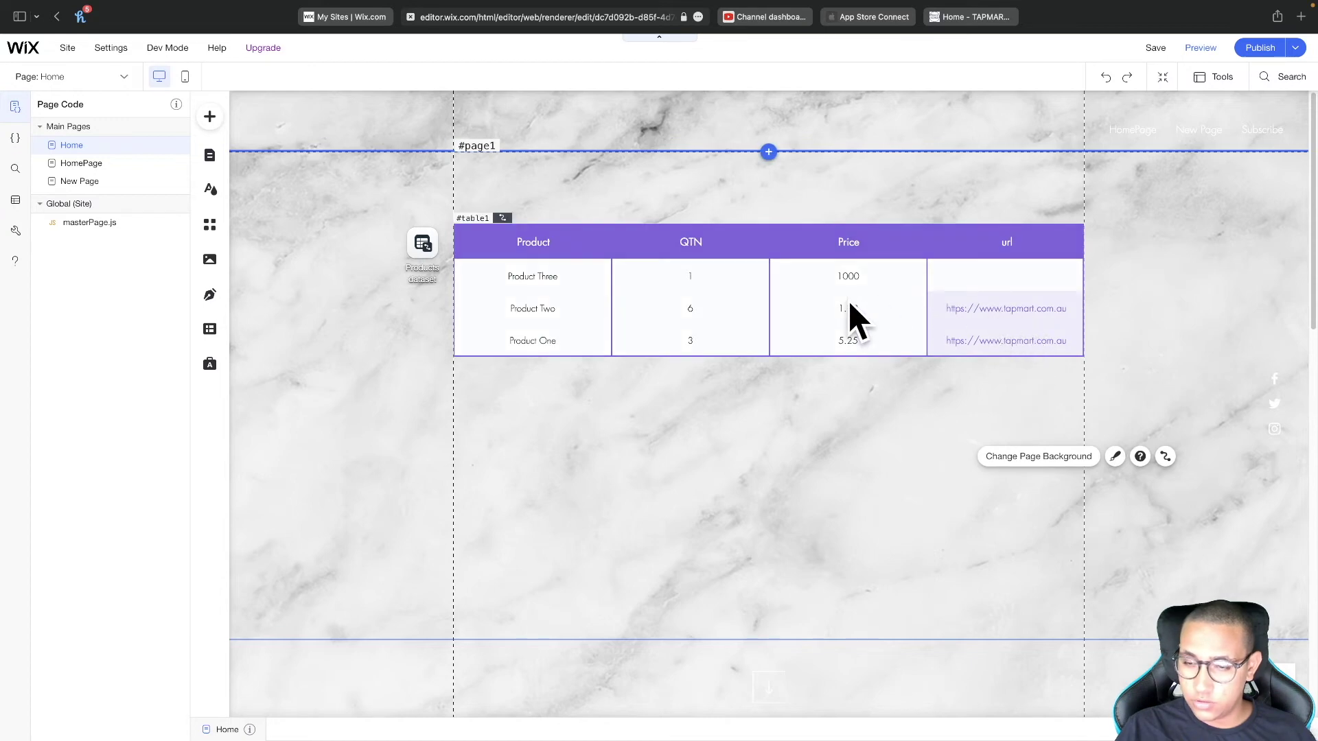
Step: Change the label of the table's url column to URL/Link and preview the page
{"action": "left_click", "coordinate": [996, 247]}
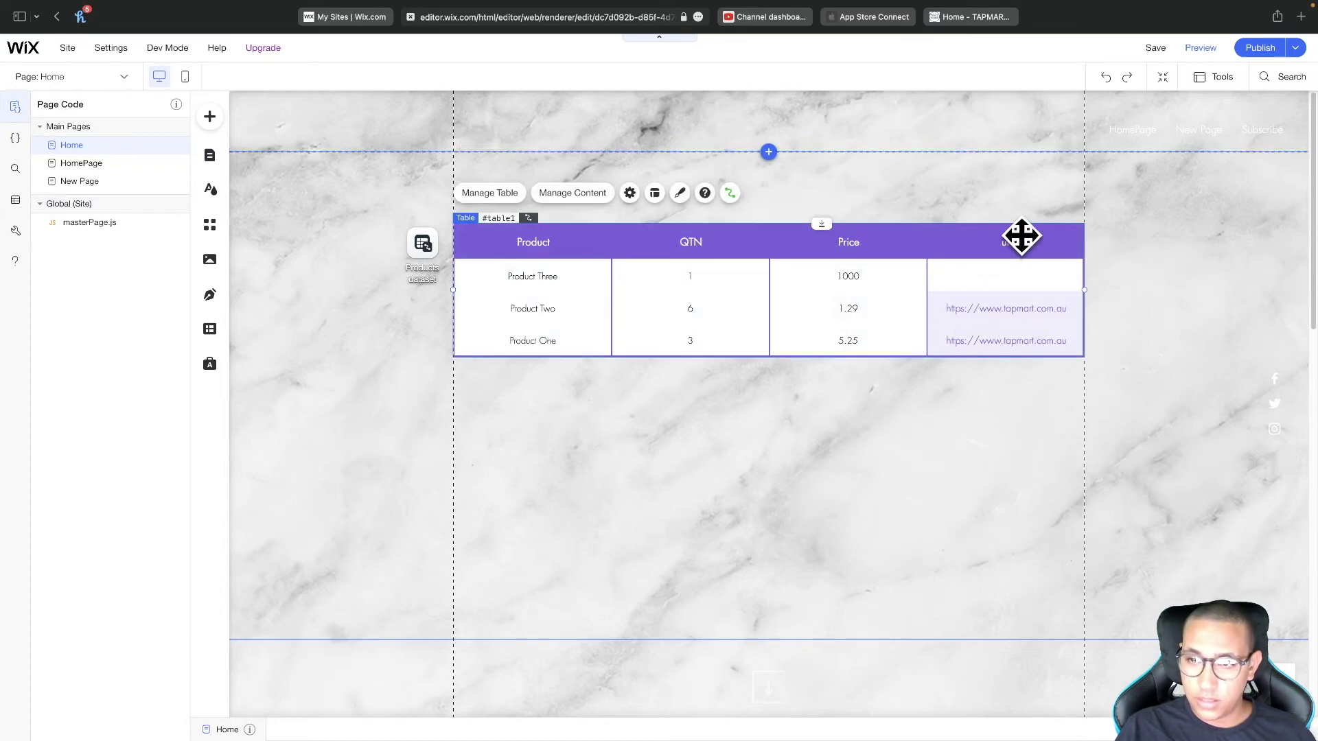
{"action": "left_click", "coordinate": [485, 195]}
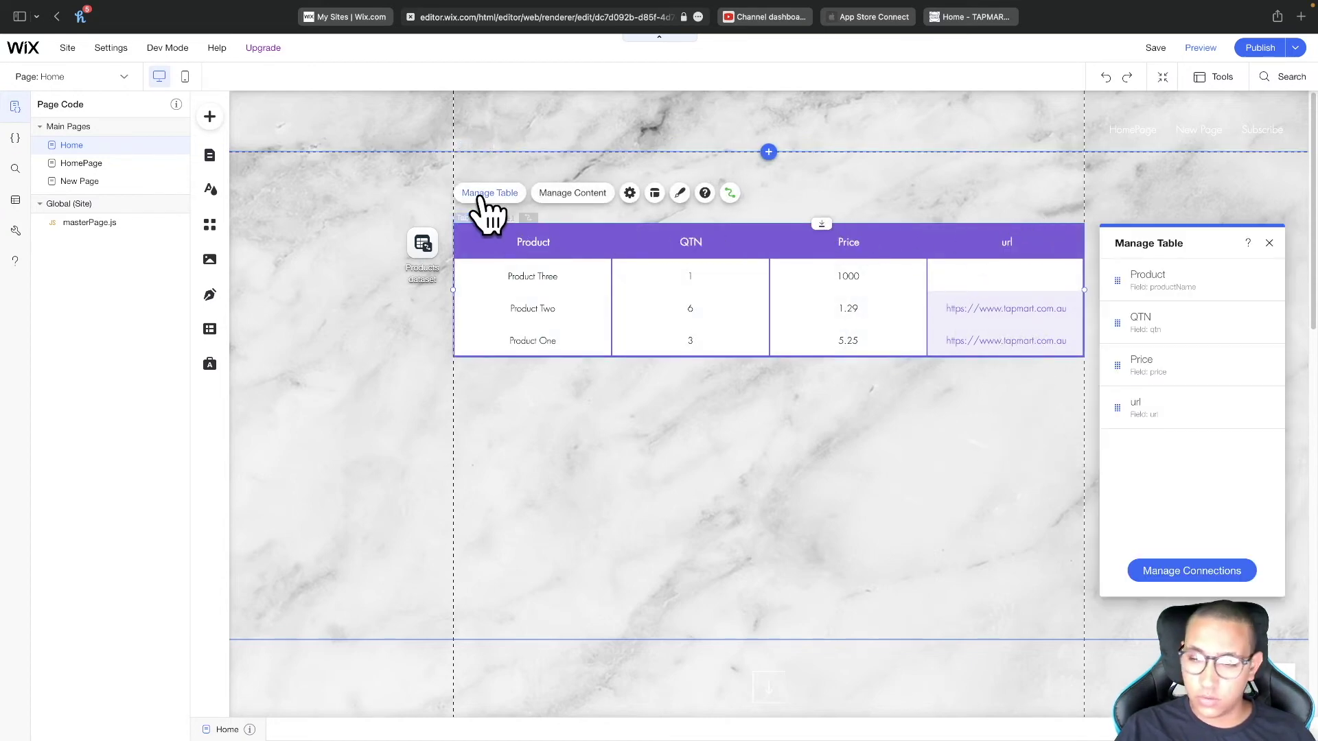
{"action": "left_click", "coordinate": [1260, 410]}
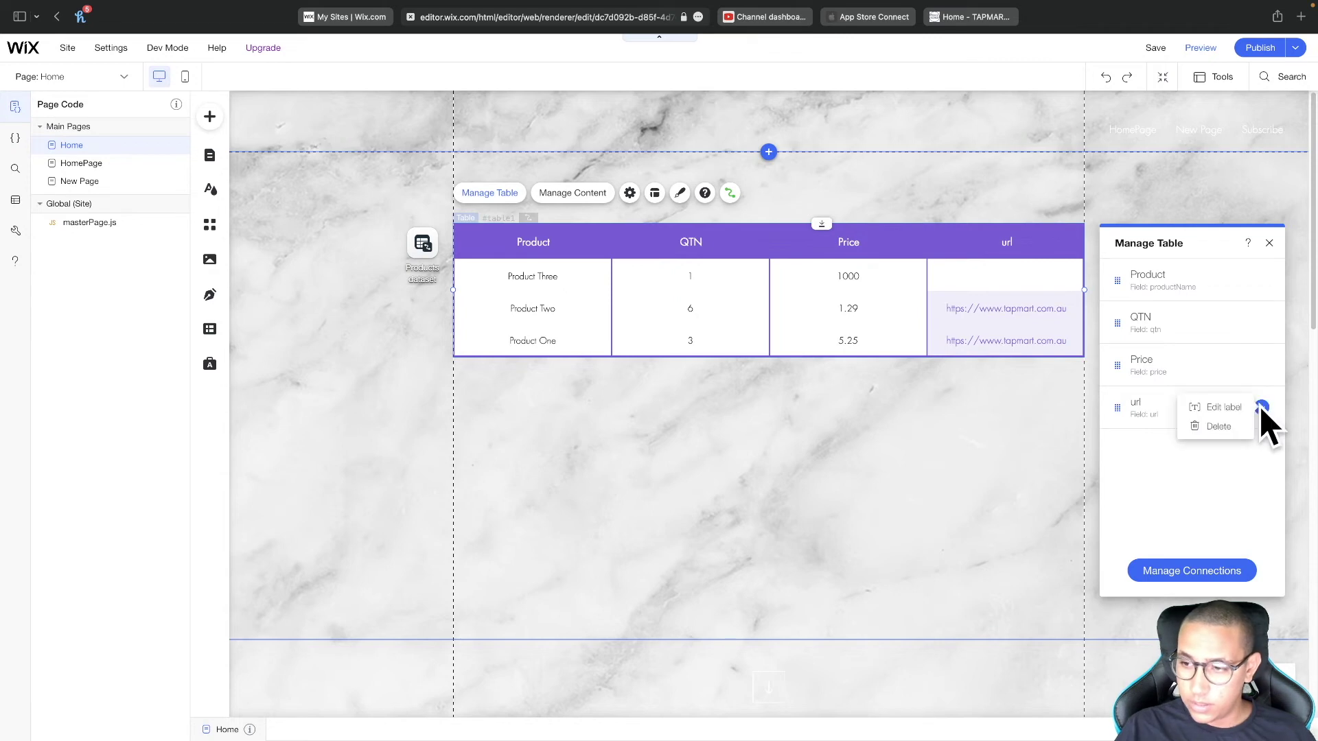
{"action": "left_click", "coordinate": [1209, 409]}
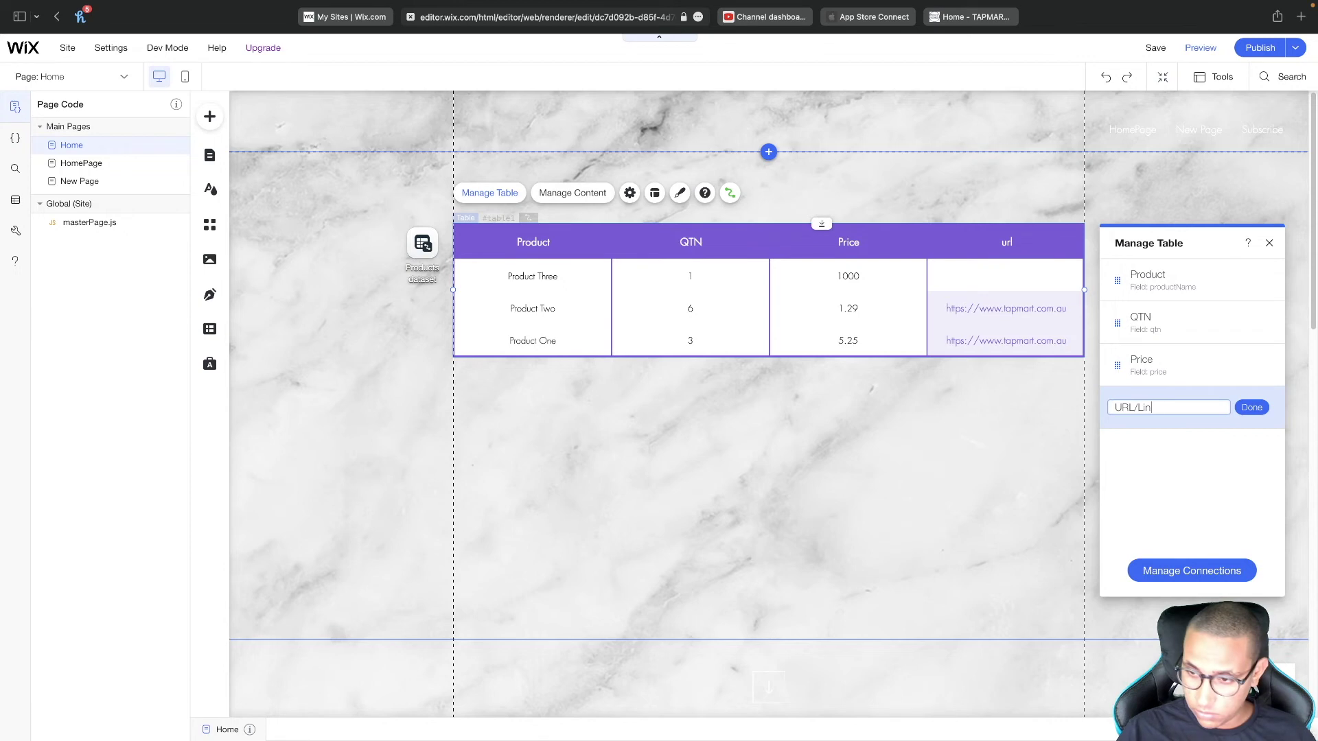
{"action": "left_click", "coordinate": [1245, 407]}
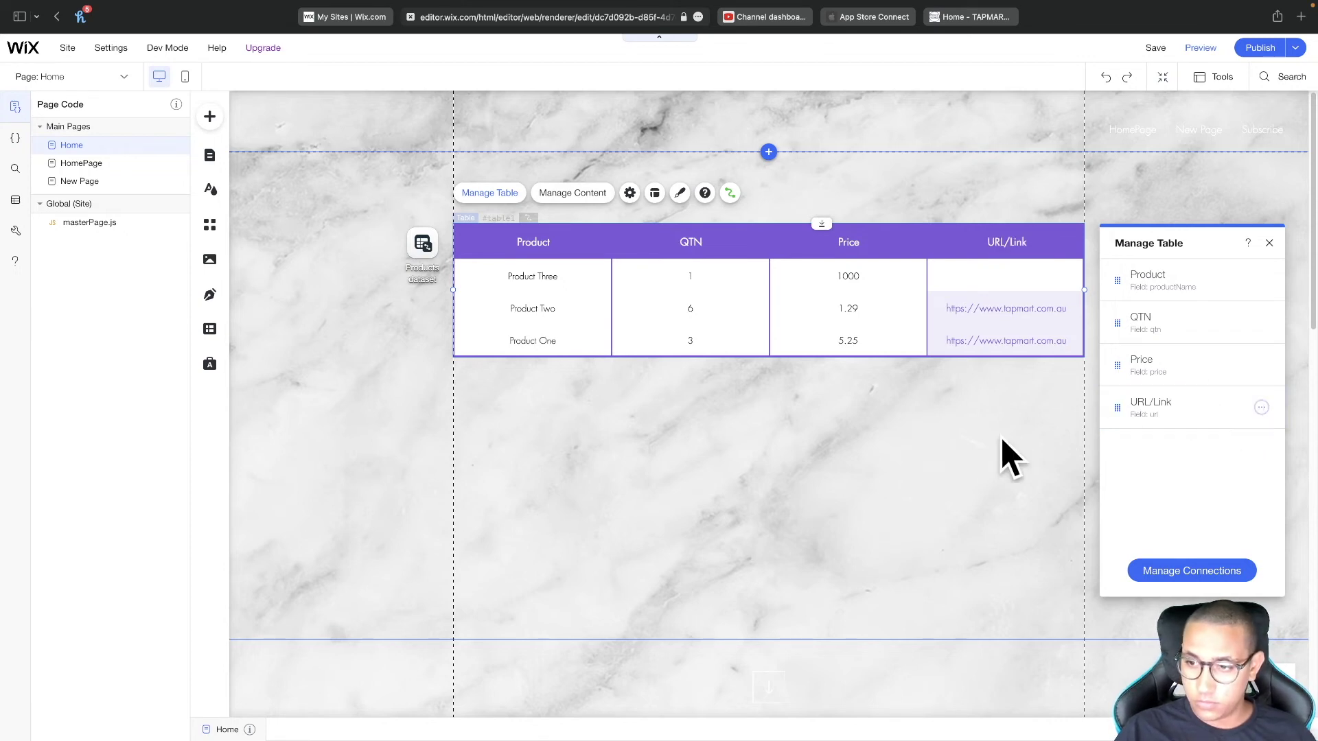
{"action": "left_click", "coordinate": [995, 439]}
{"action": "left_click", "coordinate": [1201, 47]}
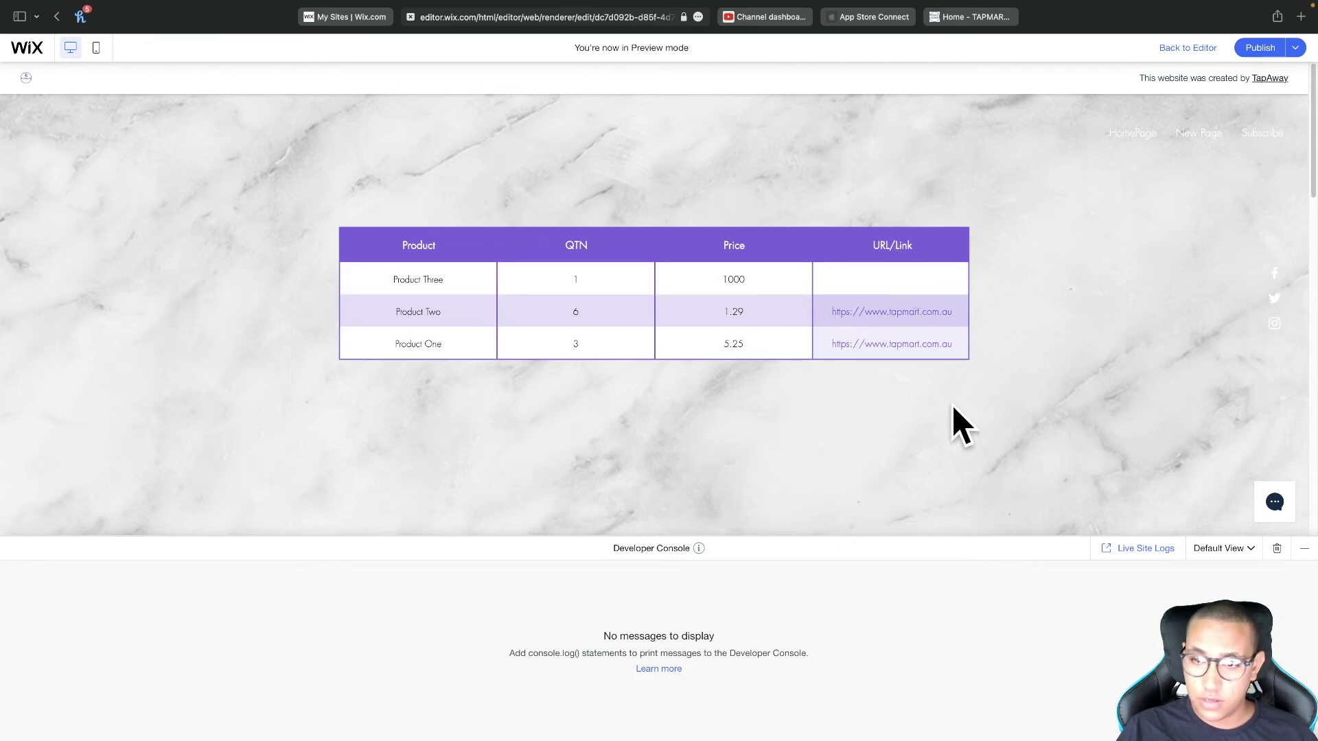
Step: Test the website links in the Product One and Product Two rows, closing the opened shop pages
{"action": "left_click", "coordinate": [866, 345]}
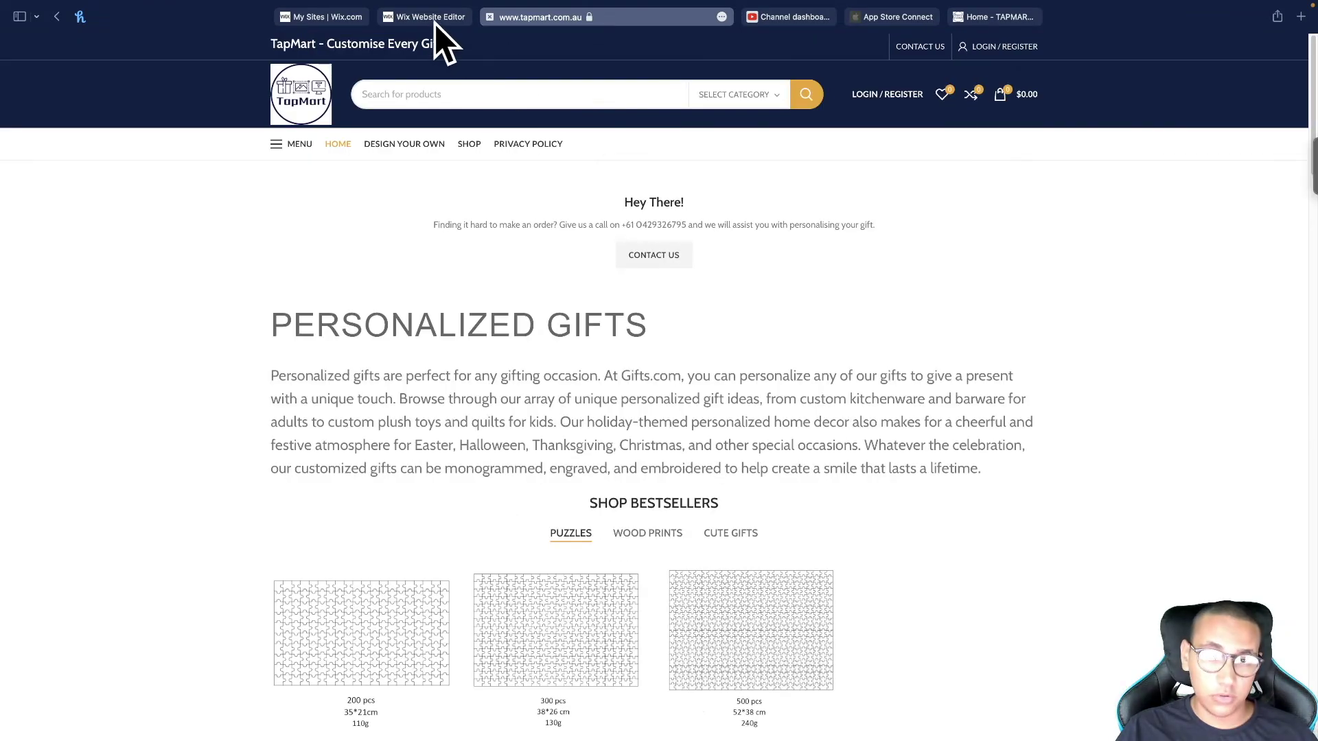
{"action": "left_click", "coordinate": [434, 19]}
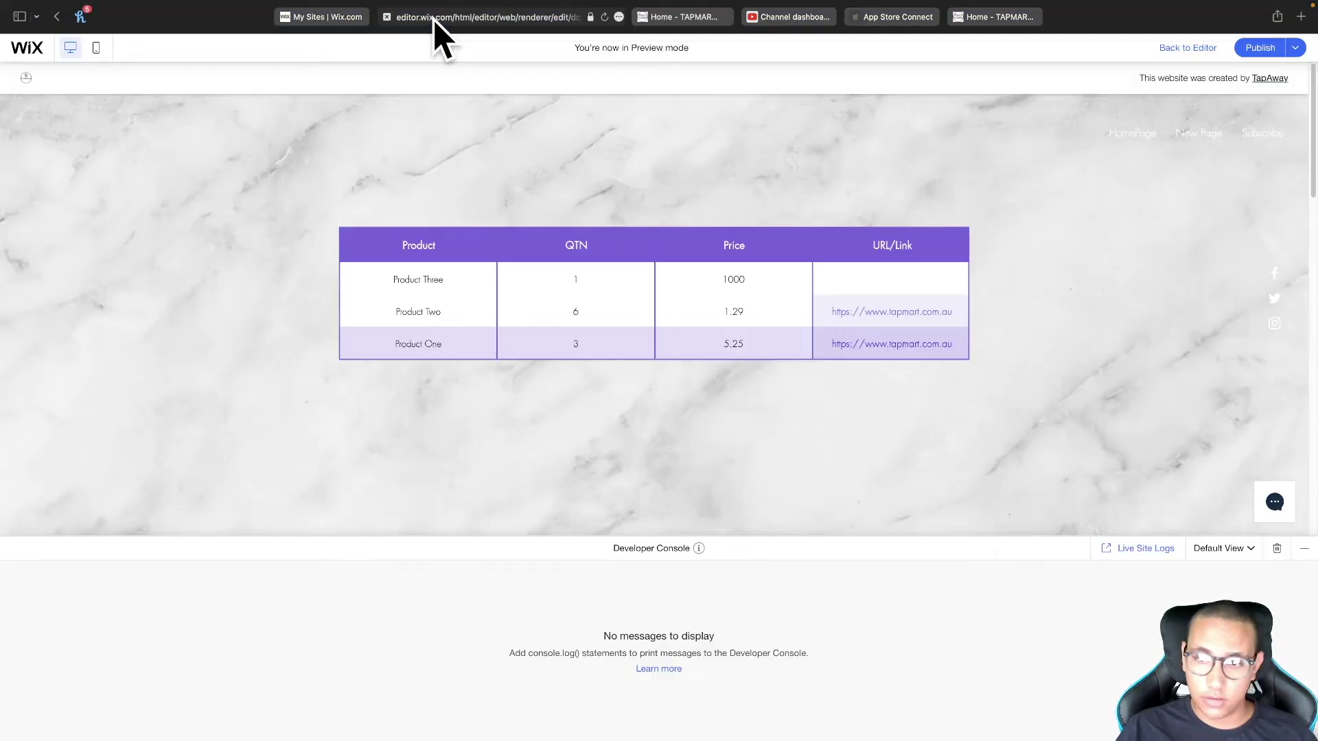
{"action": "left_click", "coordinate": [923, 310]}
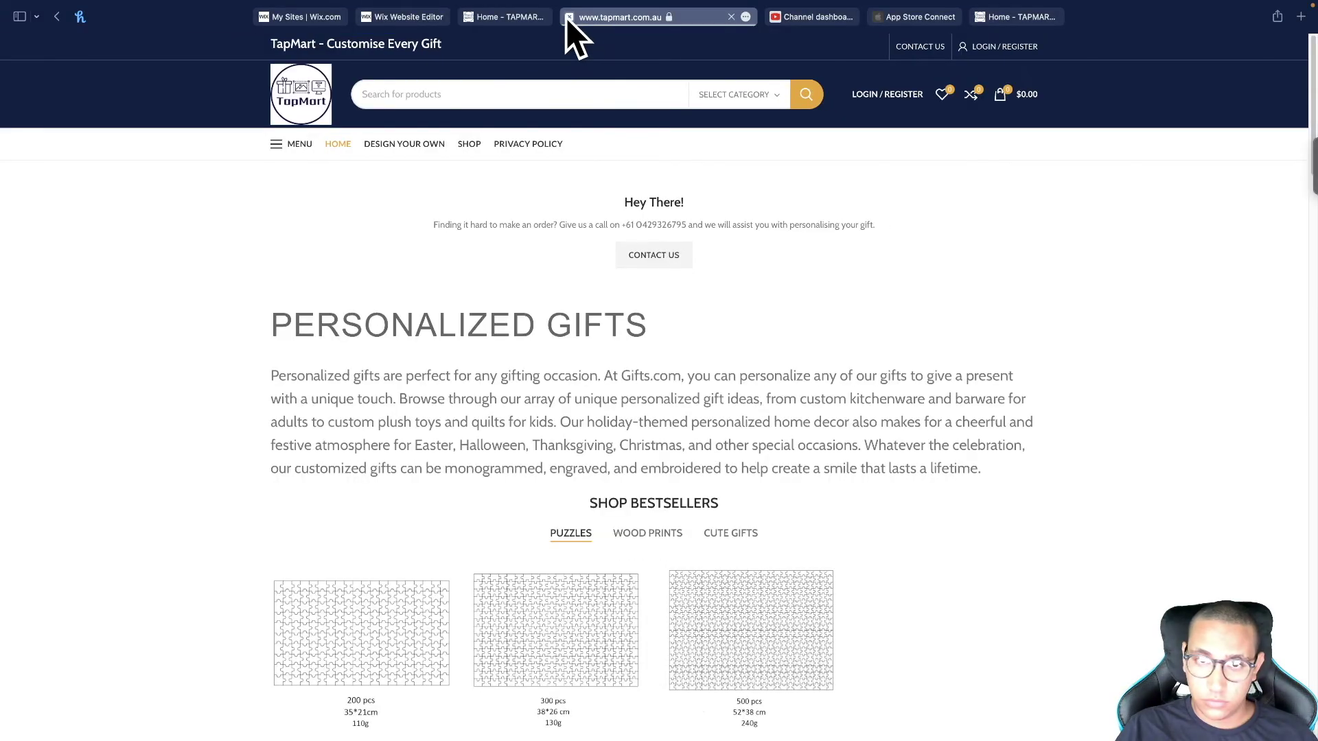
{"action": "left_click", "coordinate": [569, 16]}
{"action": "left_click", "coordinate": [570, 17]}
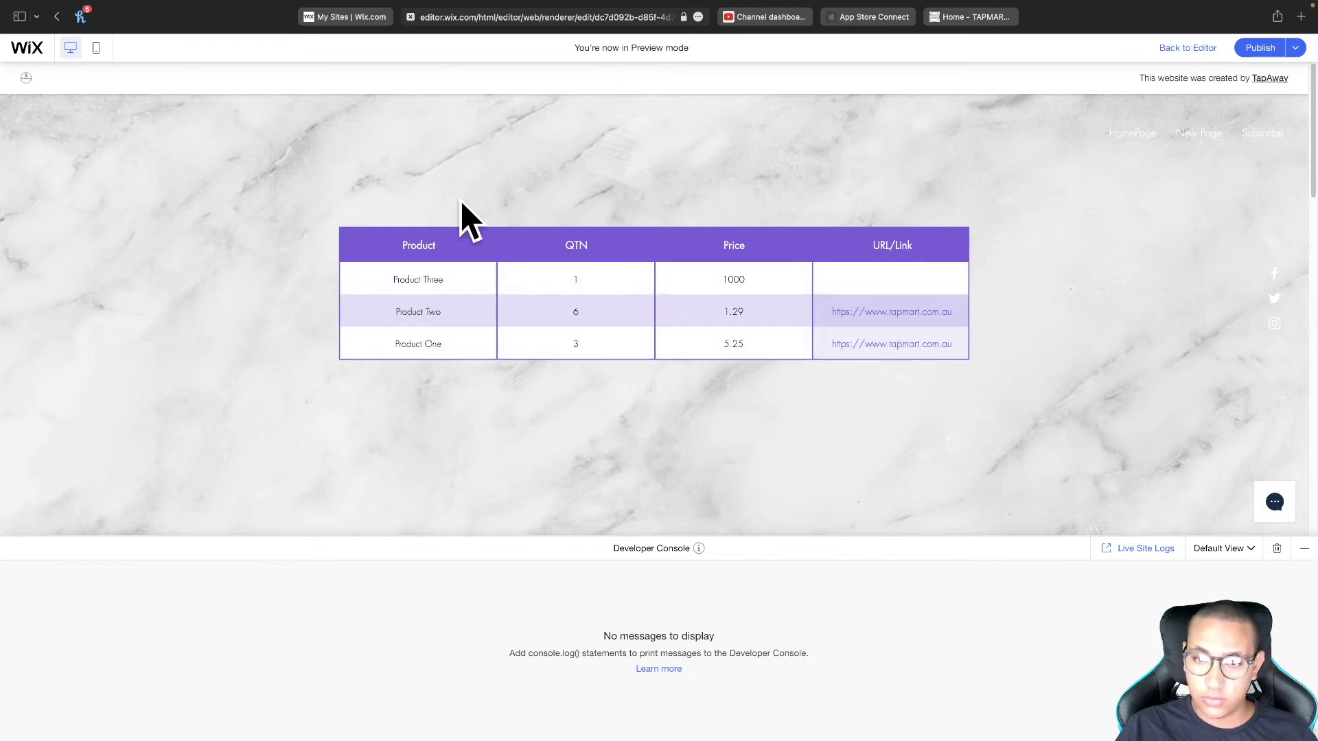
Step: Publish the site, dismiss the follow-up dialogs and open the live page
{"action": "mouse_move", "coordinate": [1240, 49]}
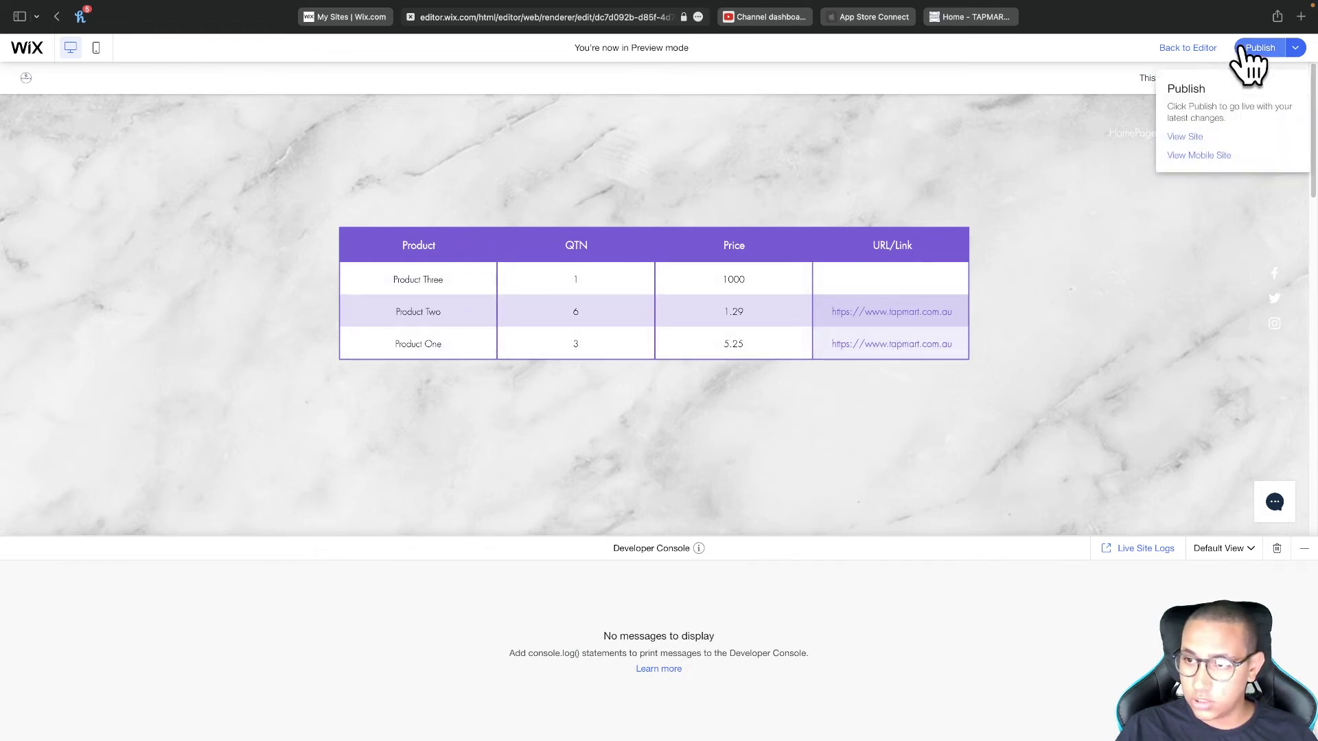
{"action": "left_click", "coordinate": [1246, 47]}
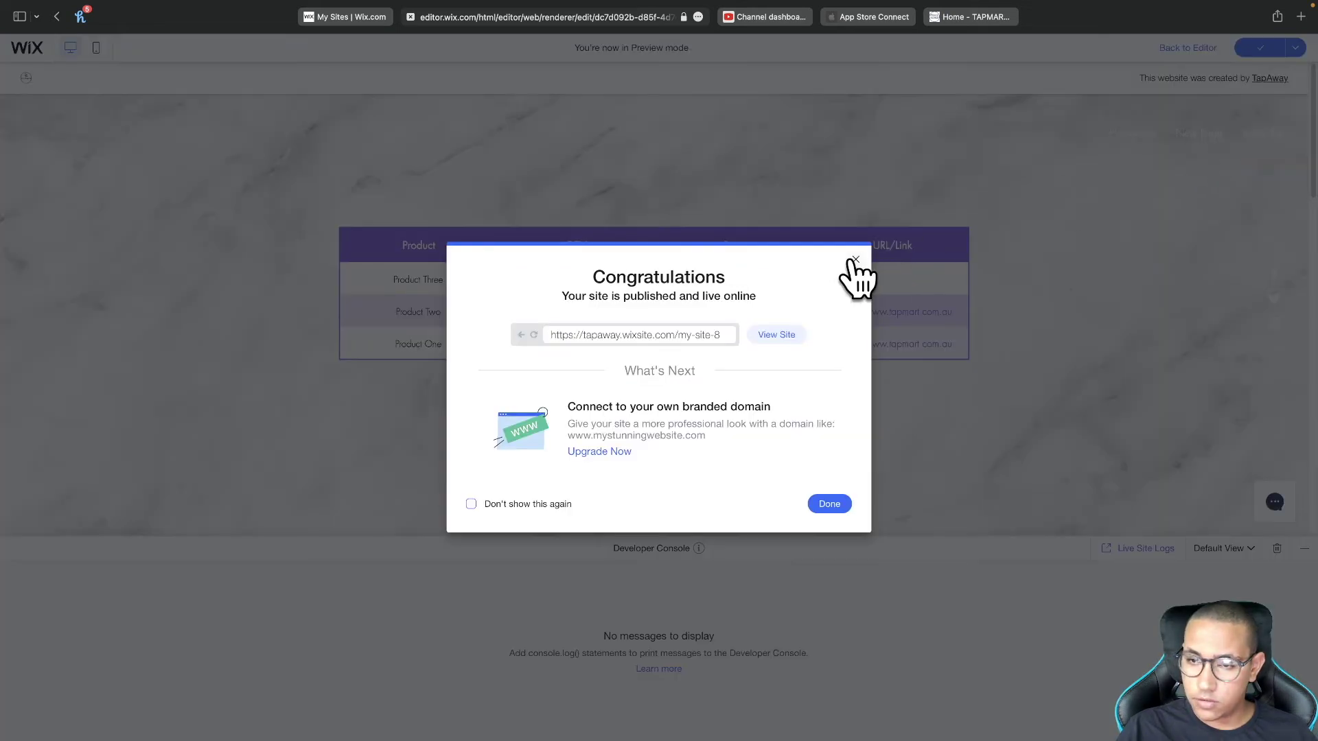
{"action": "left_click", "coordinate": [856, 260]}
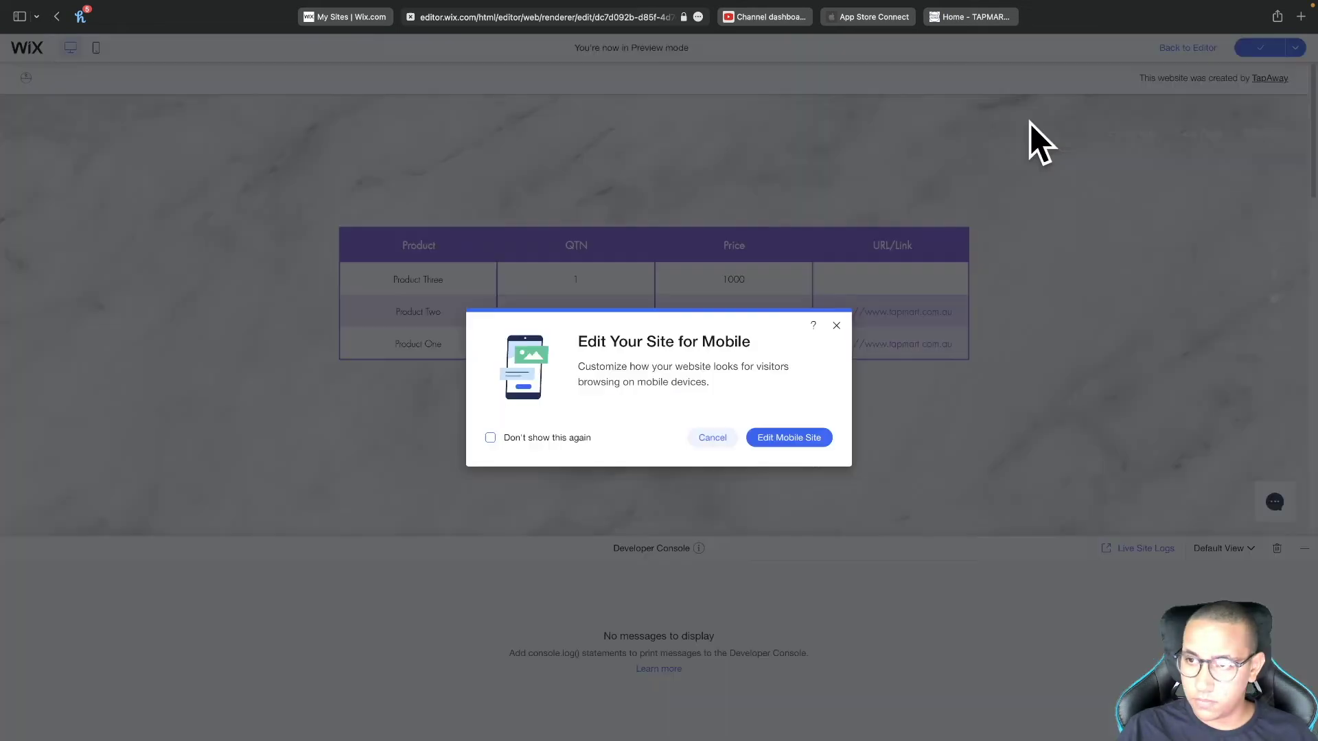
{"action": "left_click", "coordinate": [835, 325]}
{"action": "mouse_move", "coordinate": [1256, 52]}
{"action": "left_click", "coordinate": [1176, 137]}
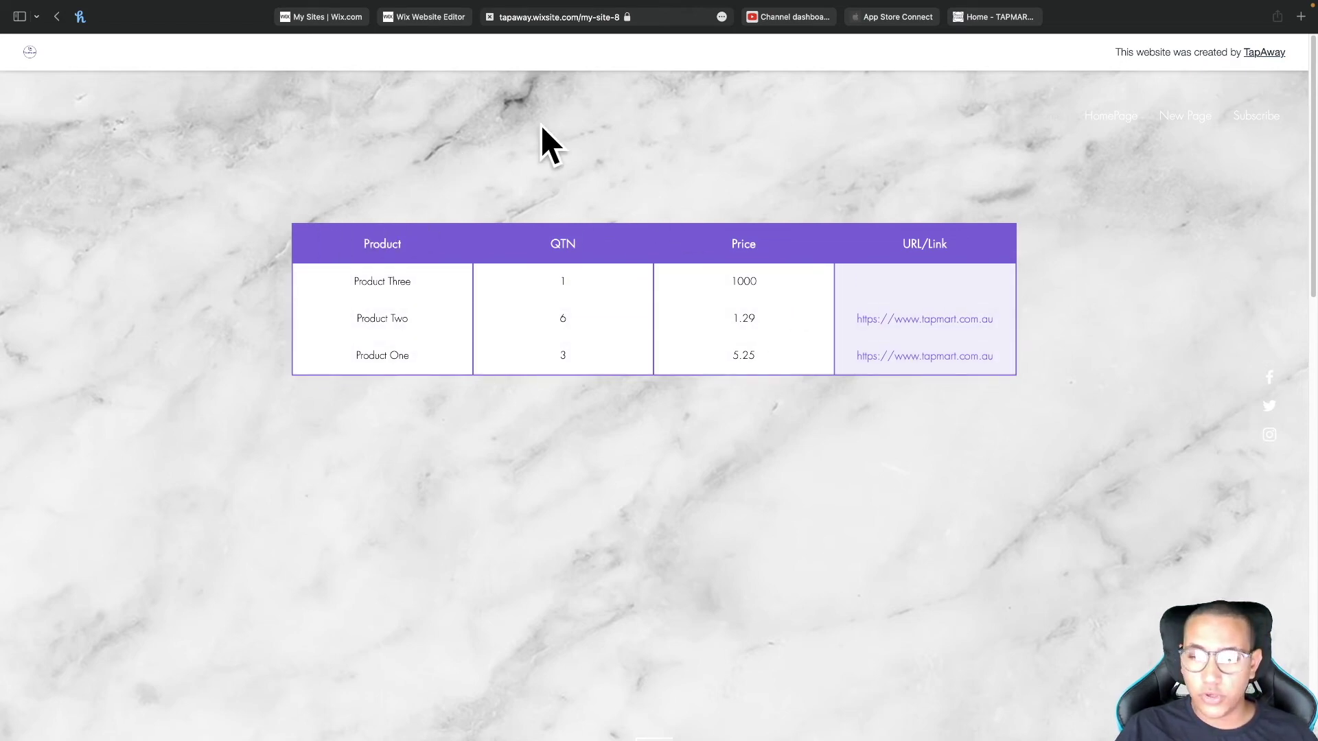
{"action": "left_click", "coordinate": [437, 17]}
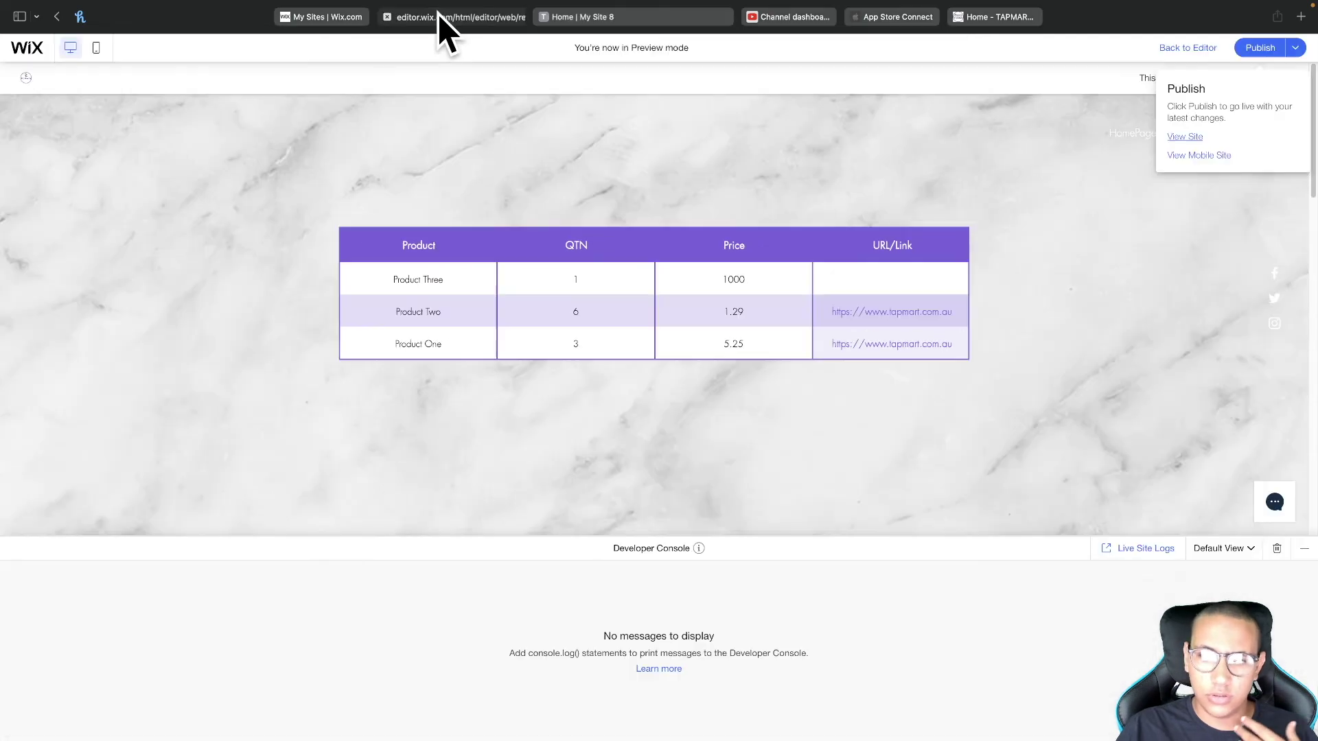
{"action": "left_click", "coordinate": [690, 16]}
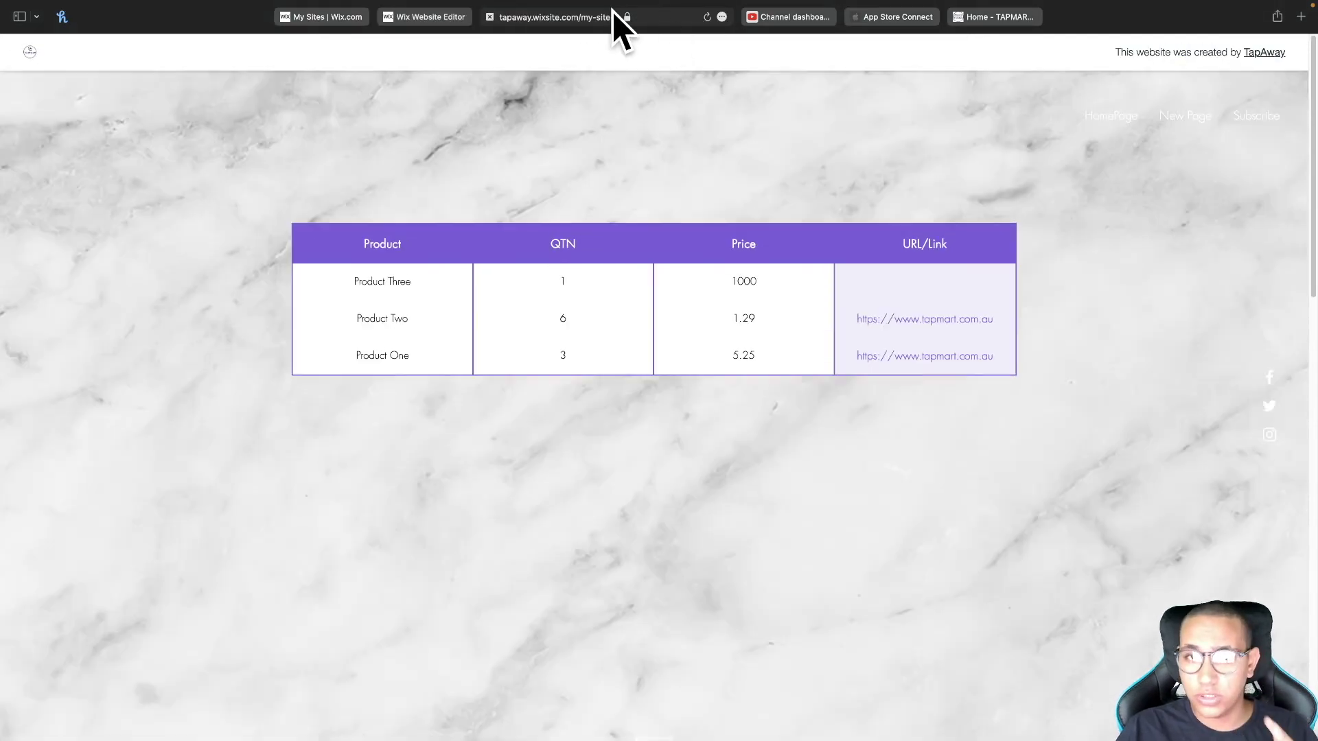
Step: Open the products collection in the Content Manager of the My Site 8 dashboard
{"action": "left_click", "coordinate": [343, 15]}
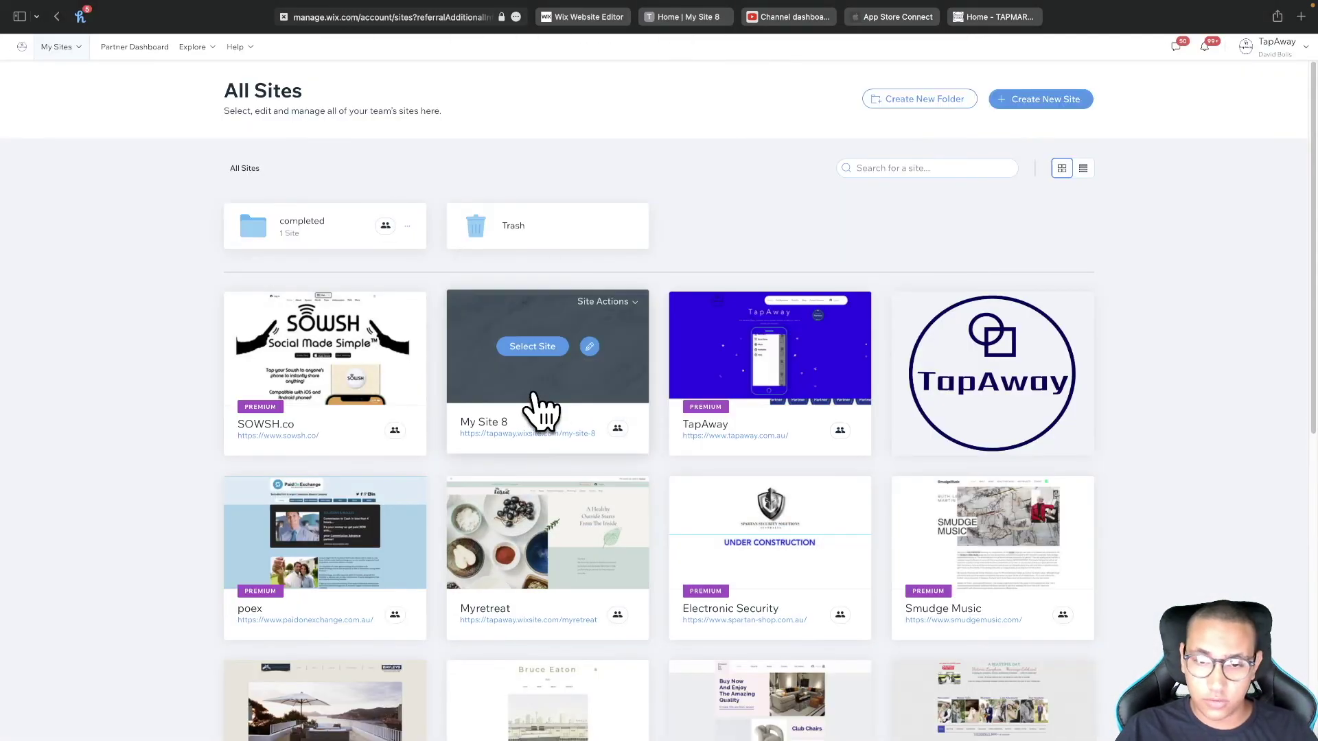
{"action": "left_click", "coordinate": [508, 418]}
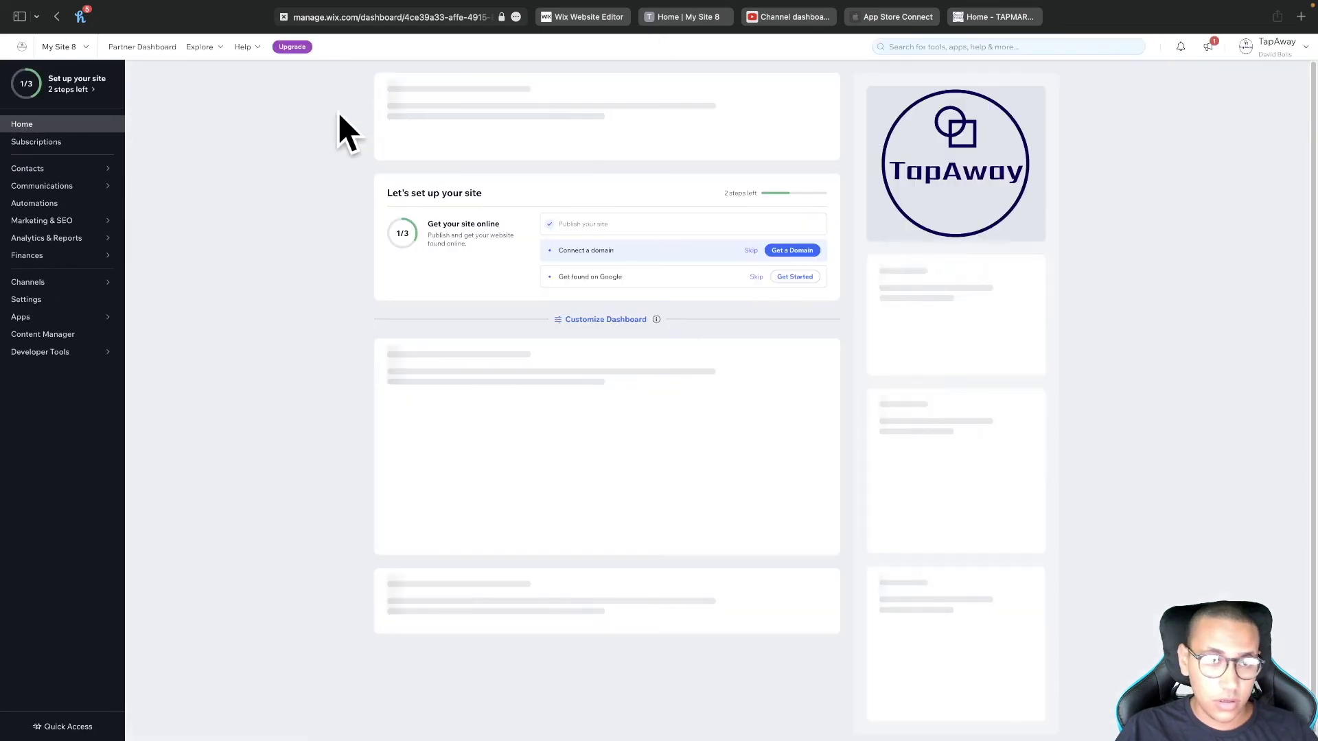
{"action": "left_click", "coordinate": [47, 334]}
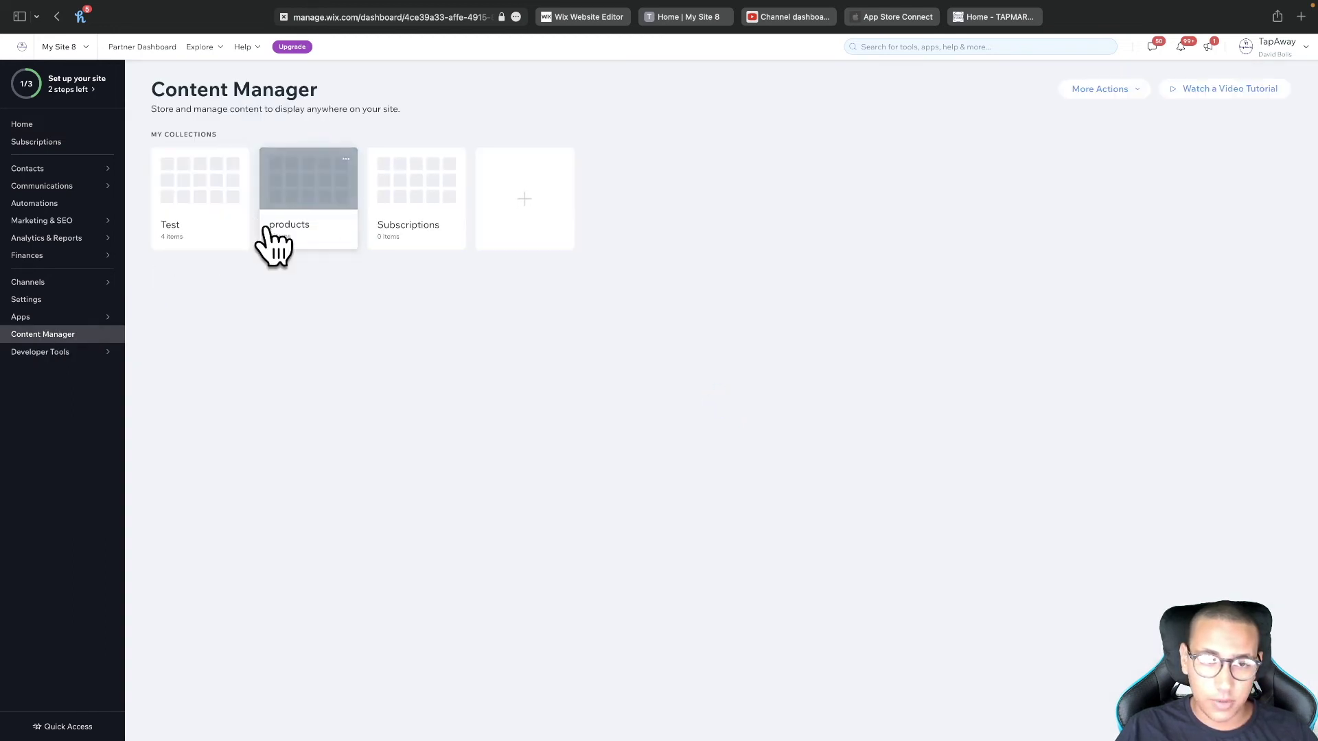
{"action": "left_click", "coordinate": [300, 201]}
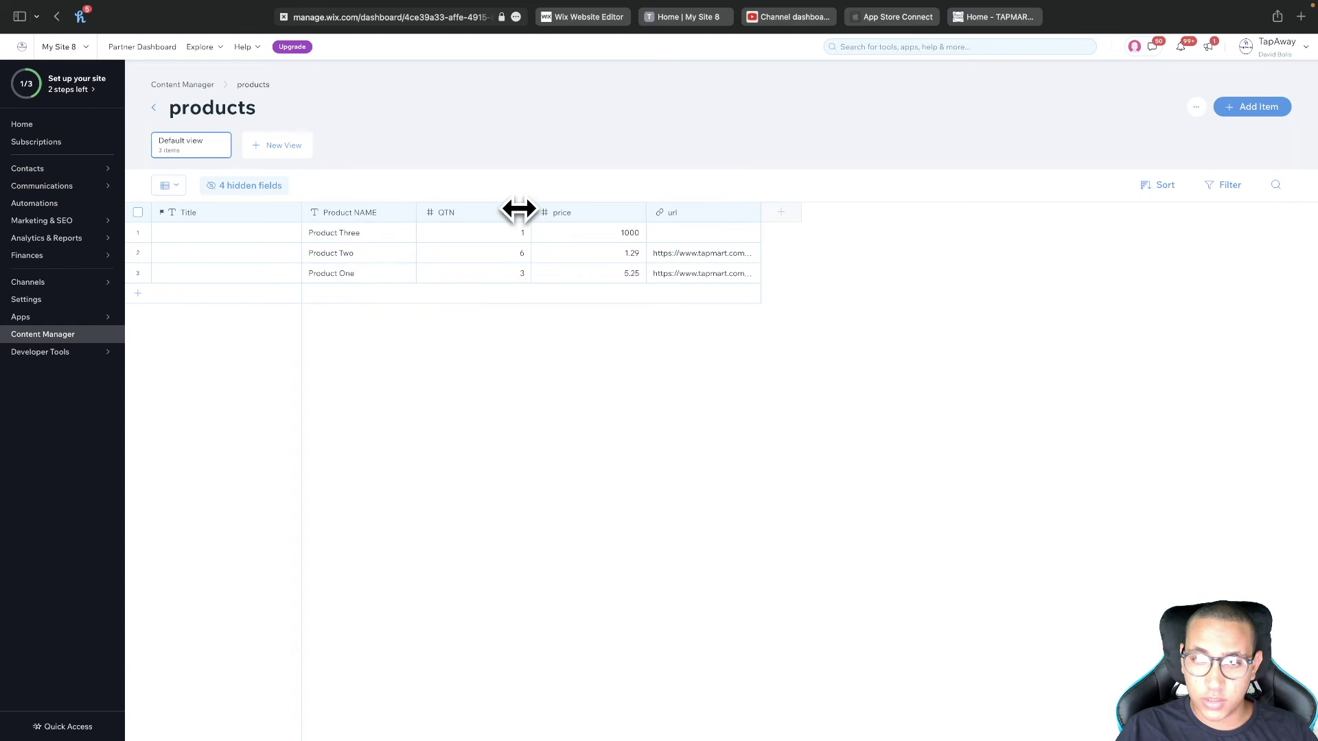
Step: Add an item to the products collection with Product NAME Product Four, QTN 3 and price 4
{"action": "left_click", "coordinate": [345, 302]}
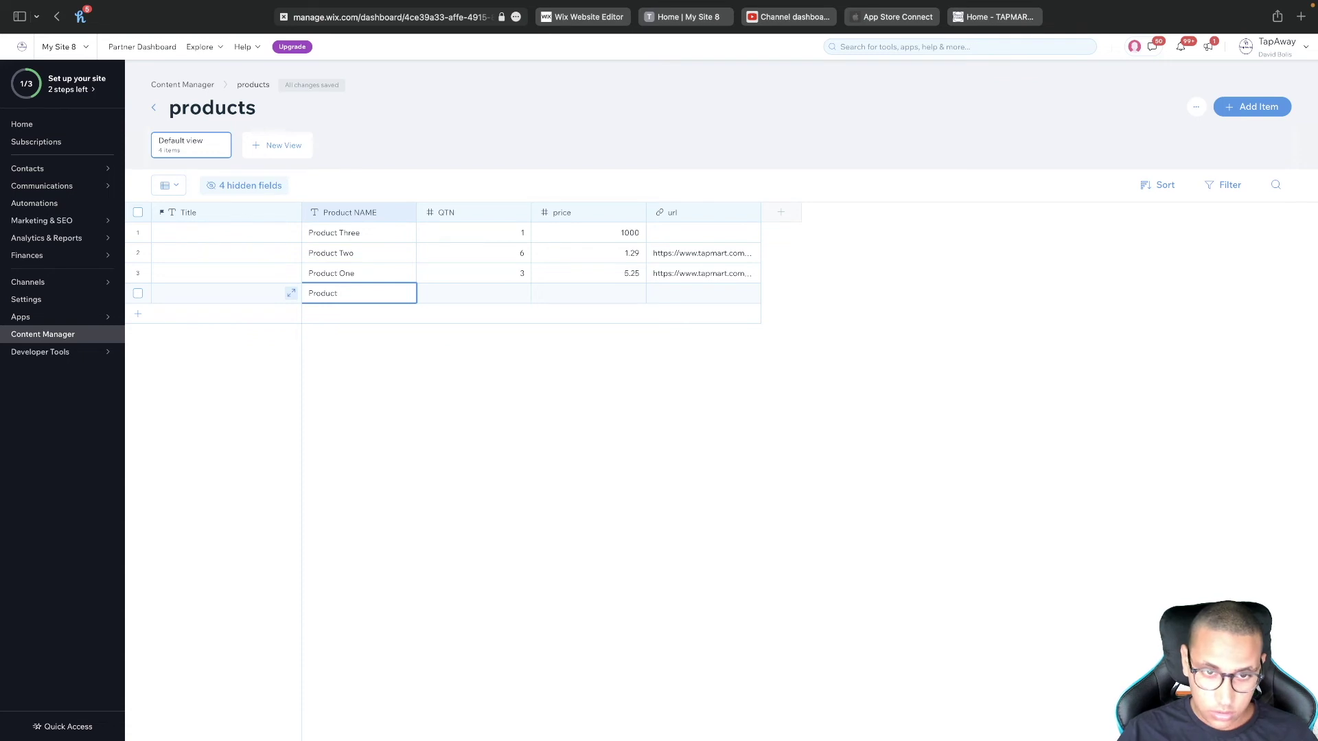
{"action": "type", "text": "Product Four"}
{"action": "left_click", "coordinate": [509, 296]}
{"action": "type", "text": "3"}
{"action": "left_click", "coordinate": [592, 293]}
{"action": "type", "text": "4"}
{"action": "key", "text": "Return"}
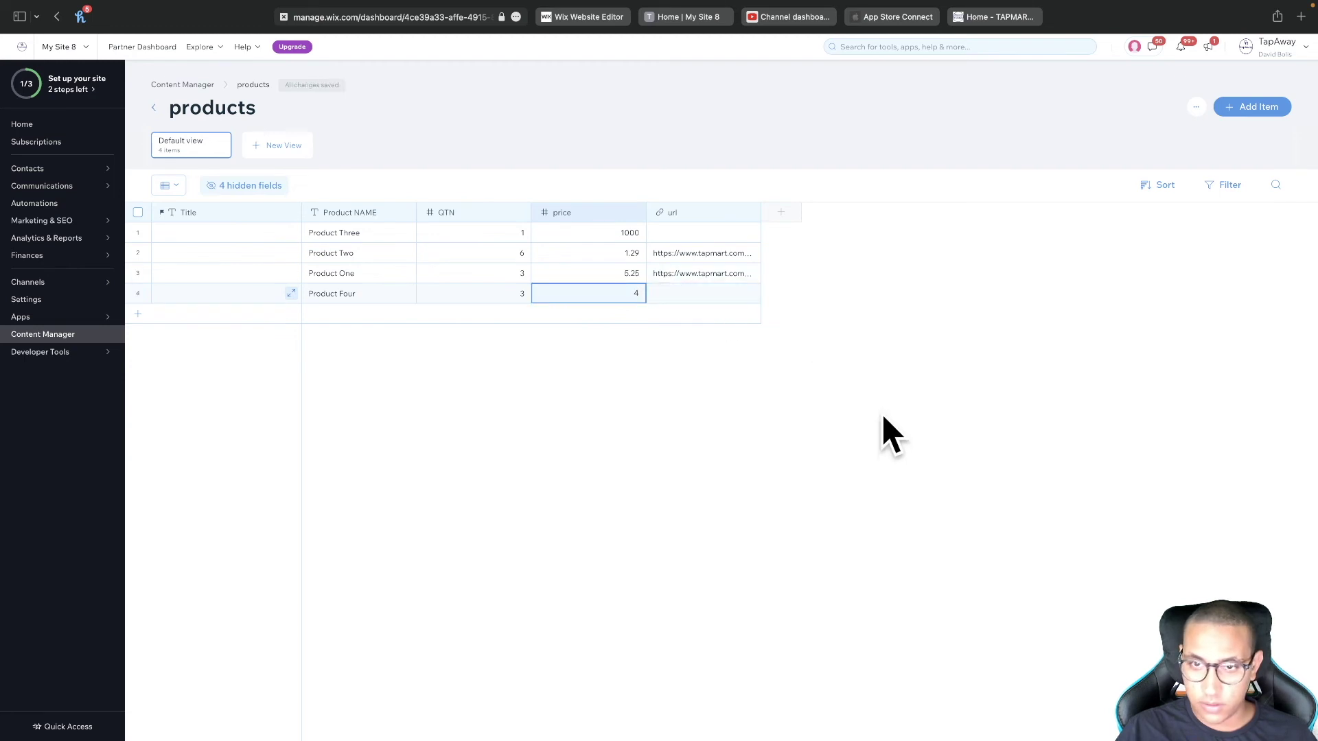
Step: Reload the live page to check its product table, and return to the products collection
{"action": "left_click", "coordinate": [706, 15]}
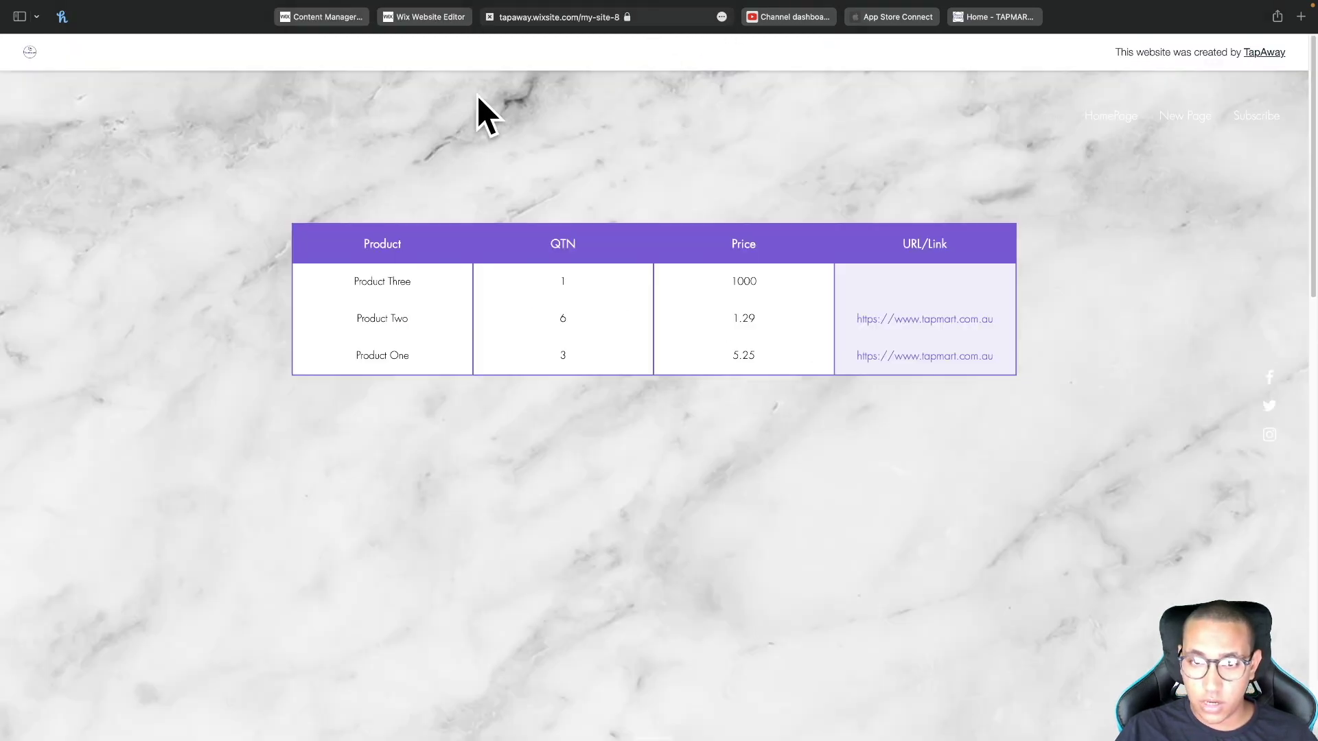
{"action": "left_click", "coordinate": [708, 33]}
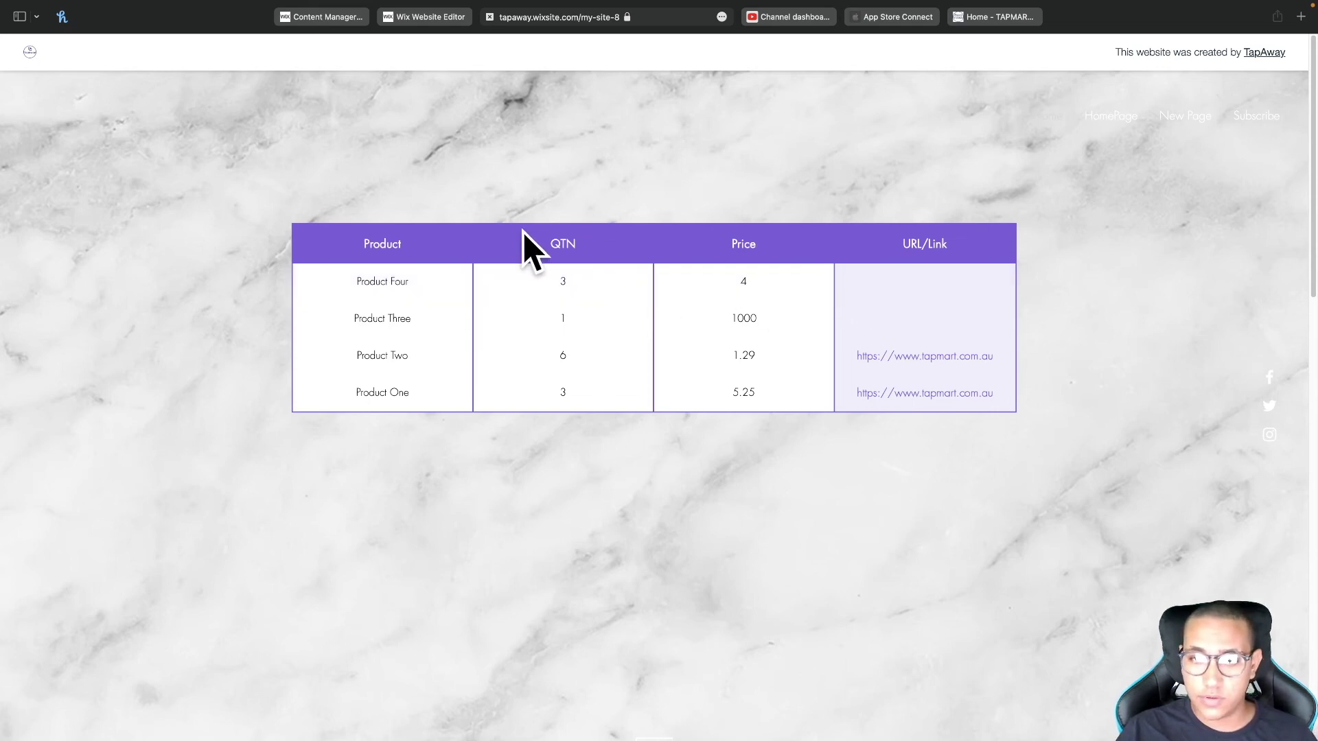
{"action": "left_click", "coordinate": [348, 18]}
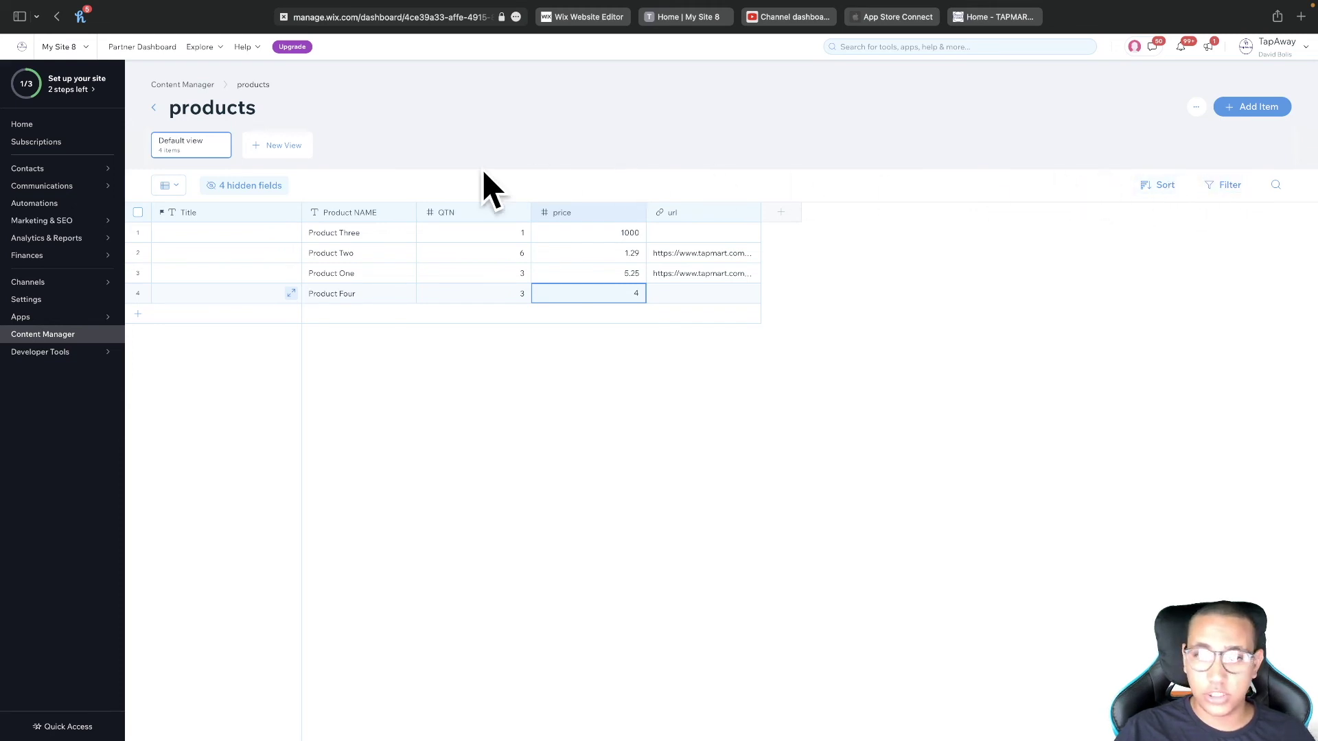
Step: View the products collection in List and Gallery layouts, return to Table, and look at the collection's import and export options
{"action": "left_click", "coordinate": [170, 185]}
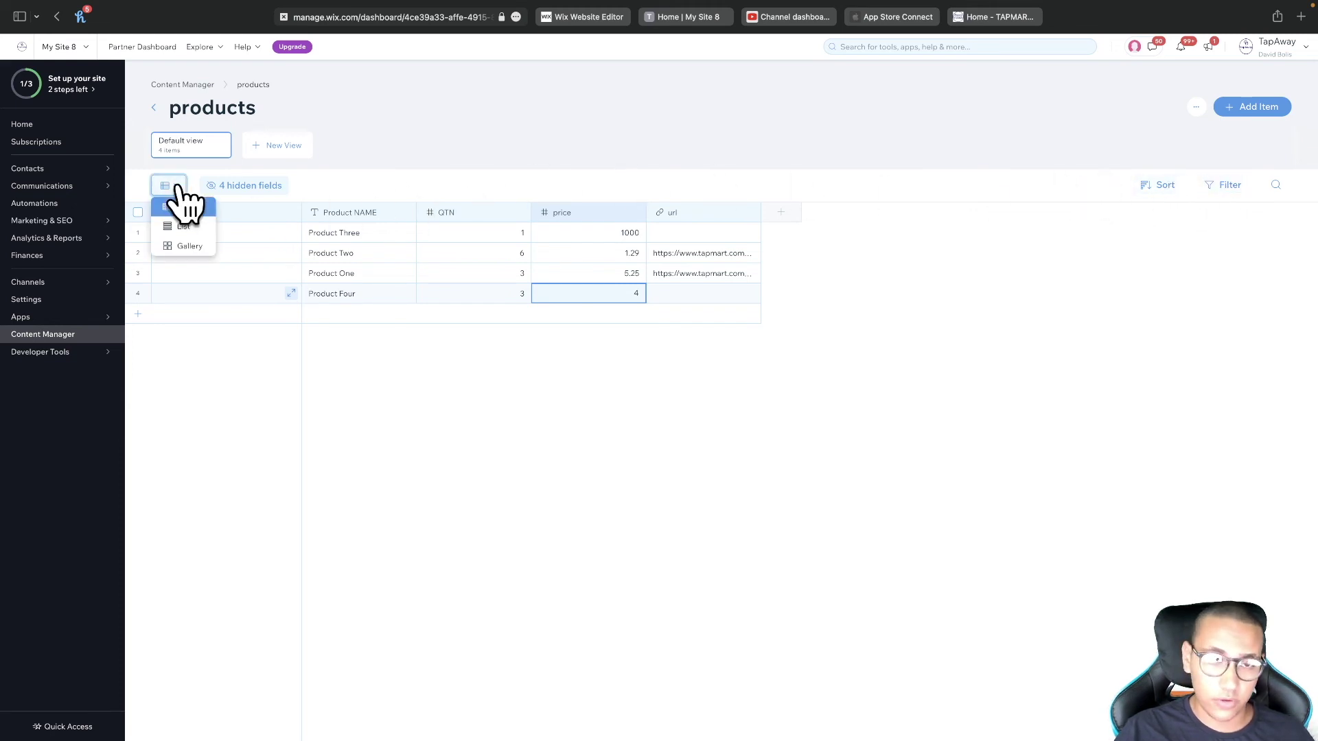
{"action": "left_click", "coordinate": [184, 226]}
{"action": "left_click", "coordinate": [168, 186]}
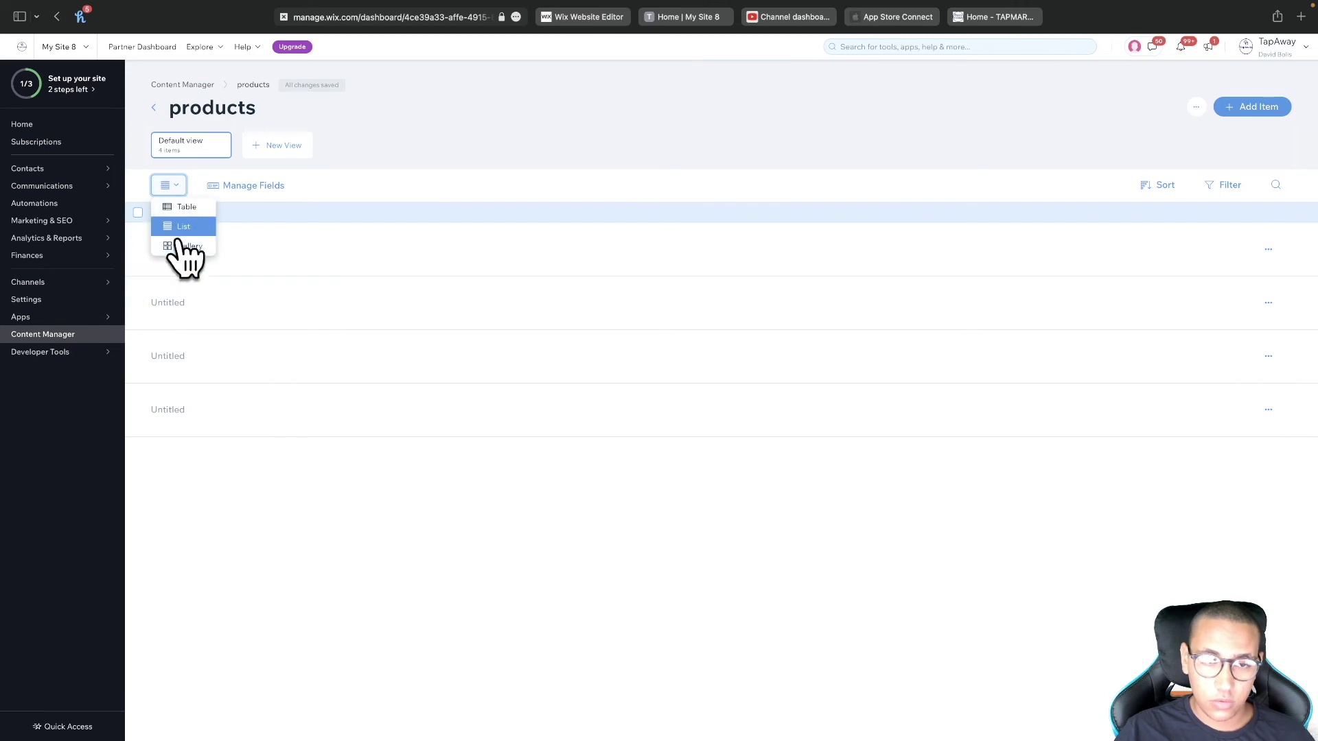
{"action": "left_click", "coordinate": [180, 244]}
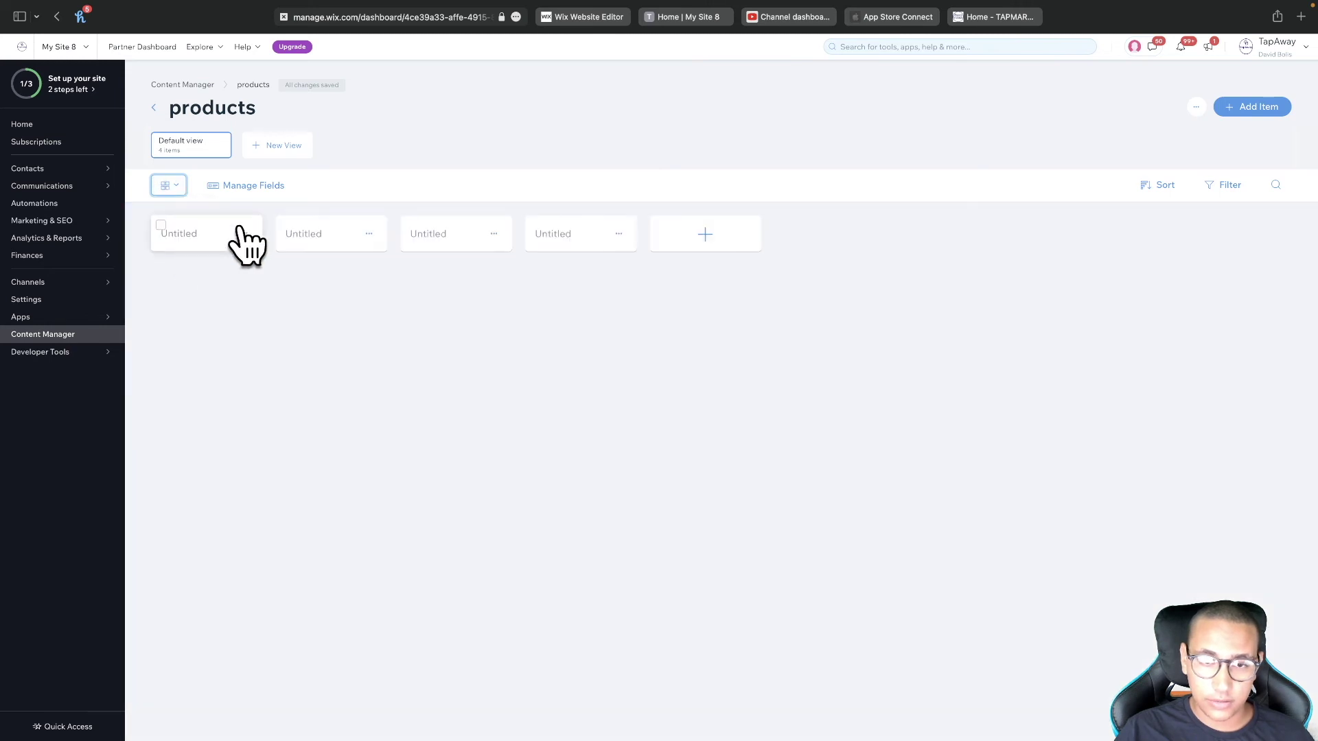
{"action": "left_click", "coordinate": [168, 185]}
{"action": "left_click", "coordinate": [193, 207]}
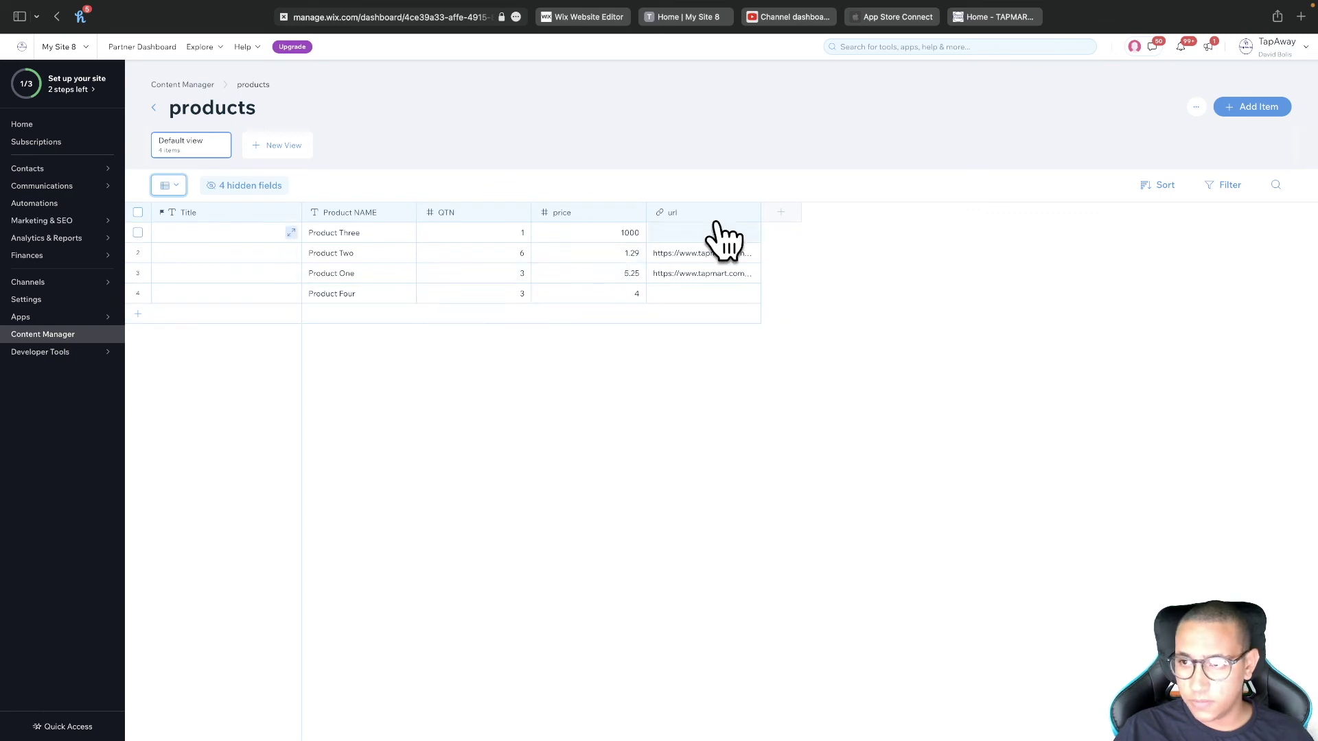
{"action": "left_click", "coordinate": [1196, 107]}
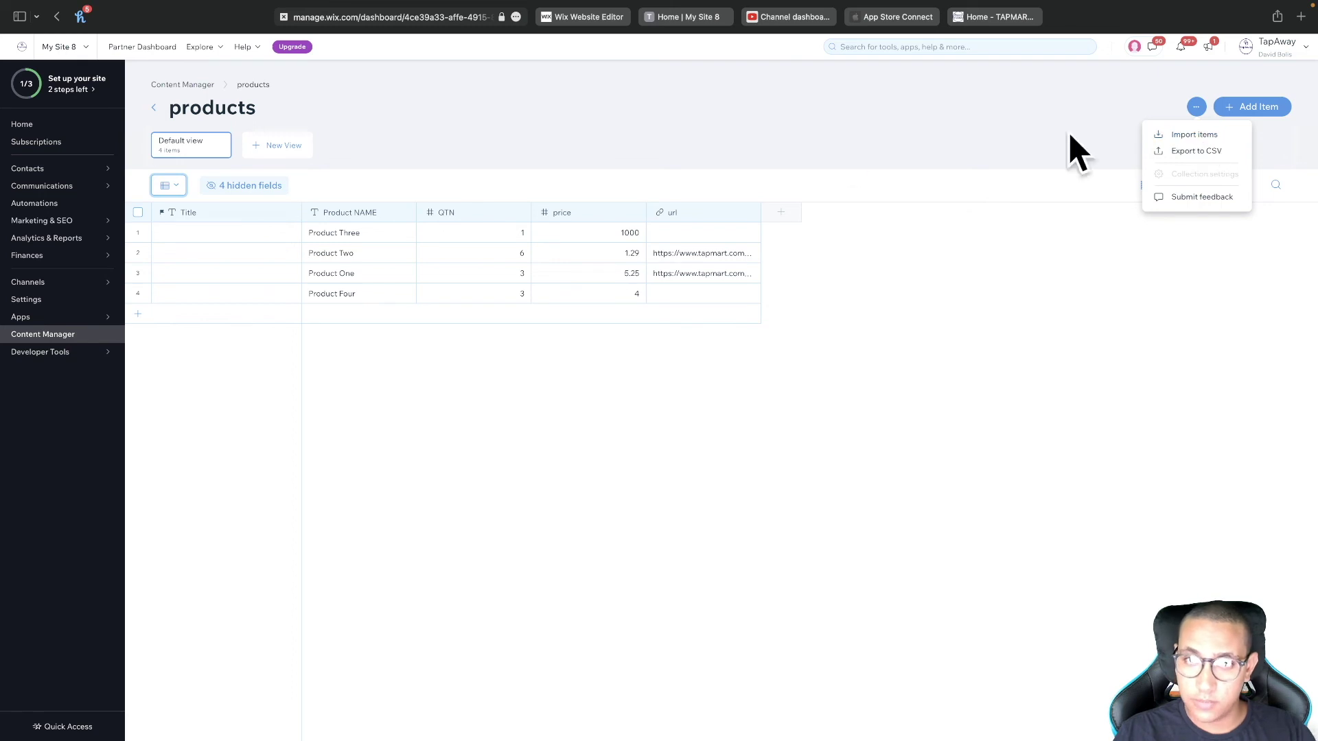
Step: Look at the live page again and return from preview mode to the Wix page editor
{"action": "left_click", "coordinate": [685, 18]}
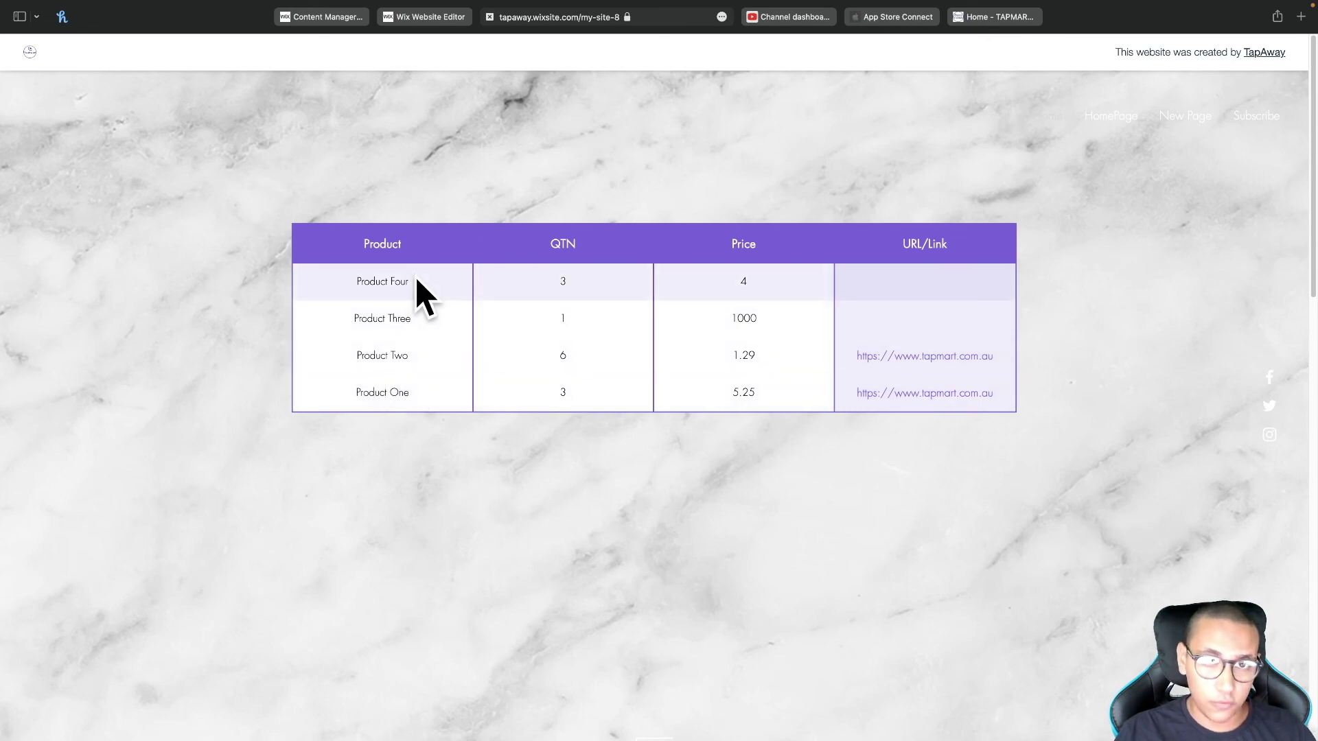
{"action": "left_click", "coordinate": [422, 15]}
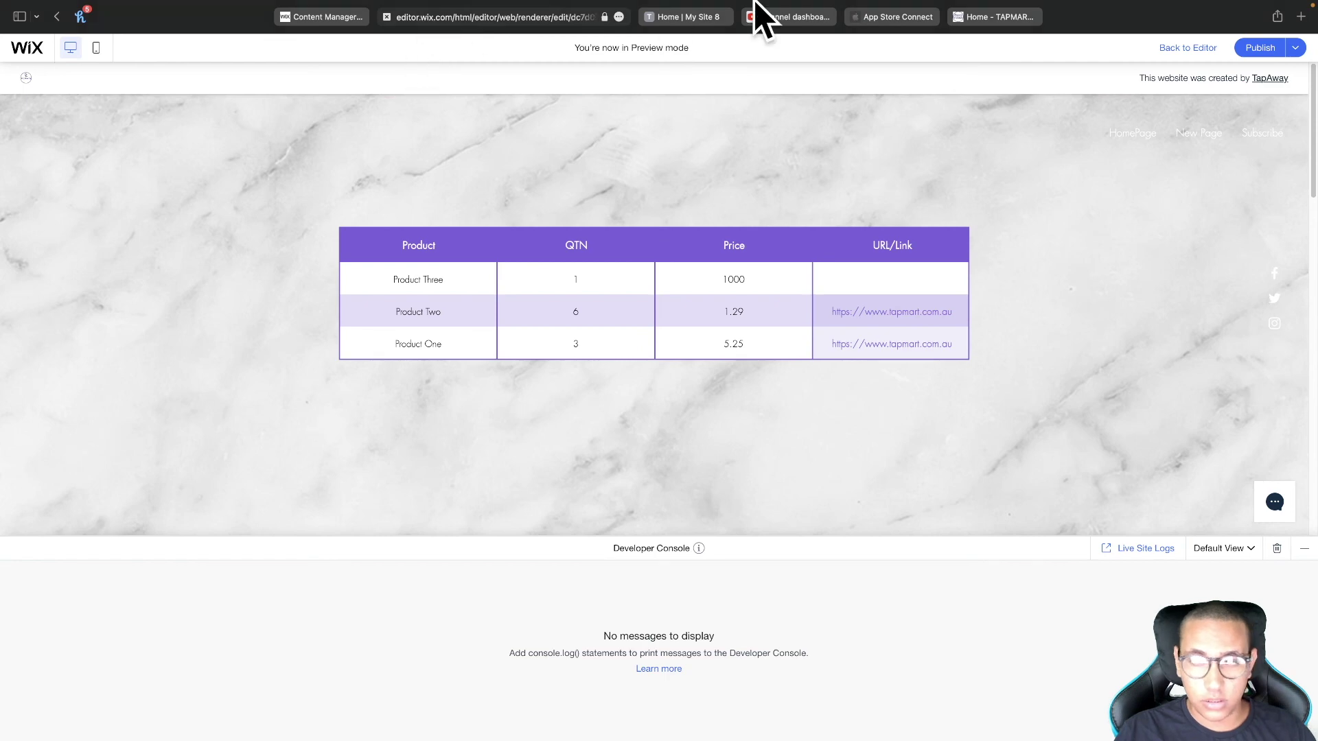
{"action": "left_click", "coordinate": [1204, 50]}
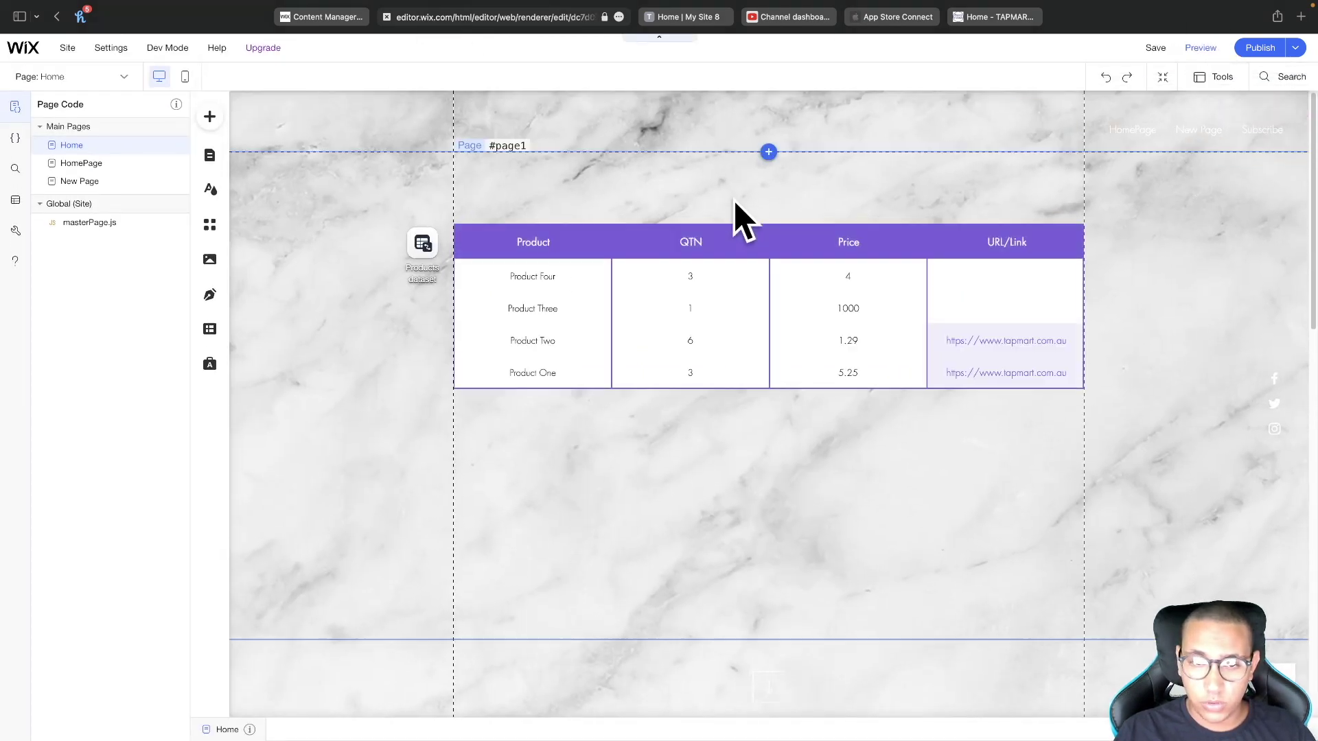
Step: Add a sort to the Products dataset by Created Date in Old → New order
{"action": "left_click", "coordinate": [433, 243]}
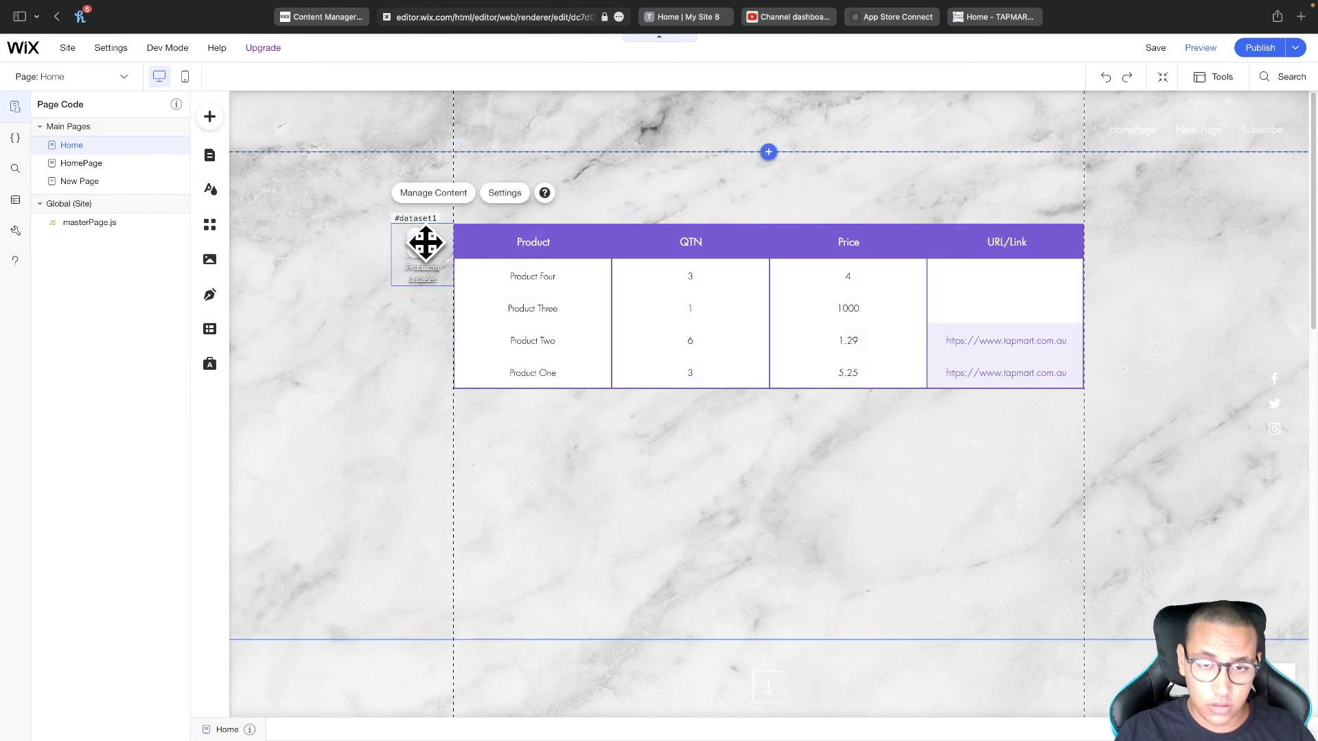
{"action": "left_click", "coordinate": [504, 194]}
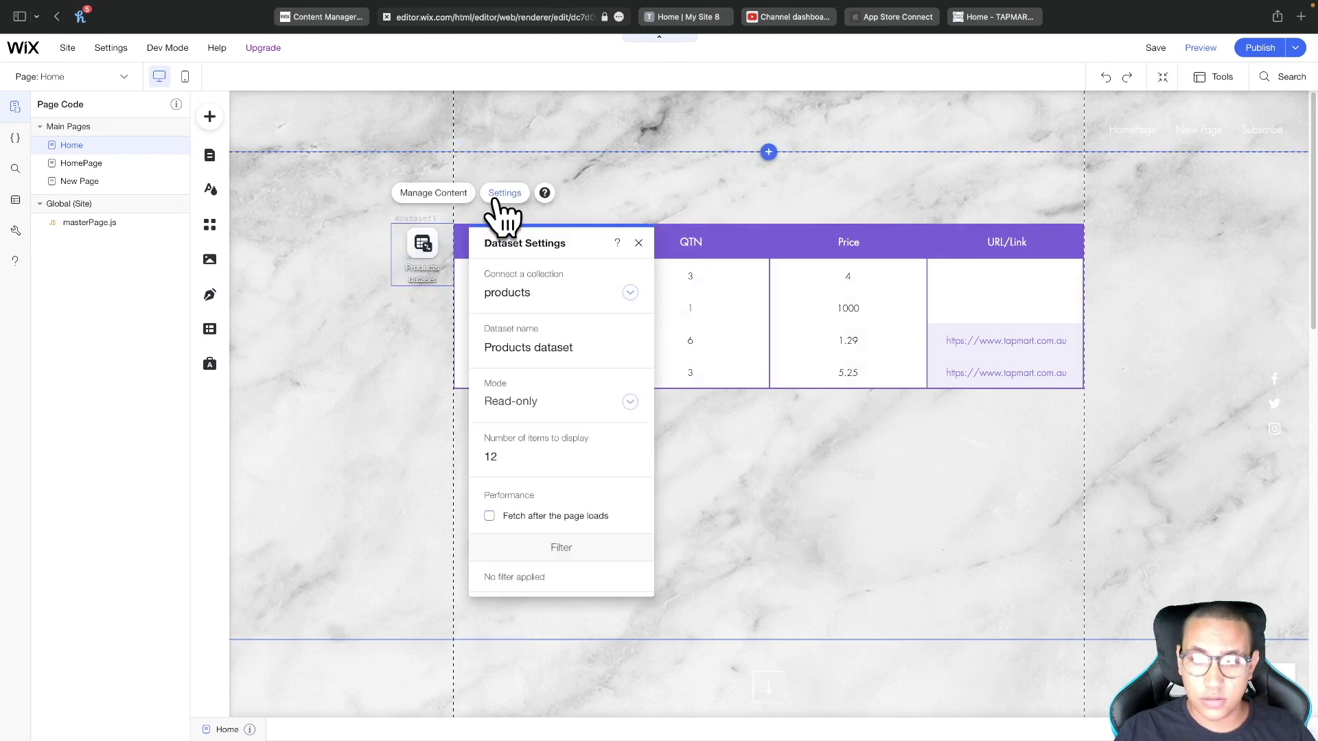
{"action": "scroll", "coordinate": [536, 377], "scroll_direction": "down", "scroll_amount": 3}
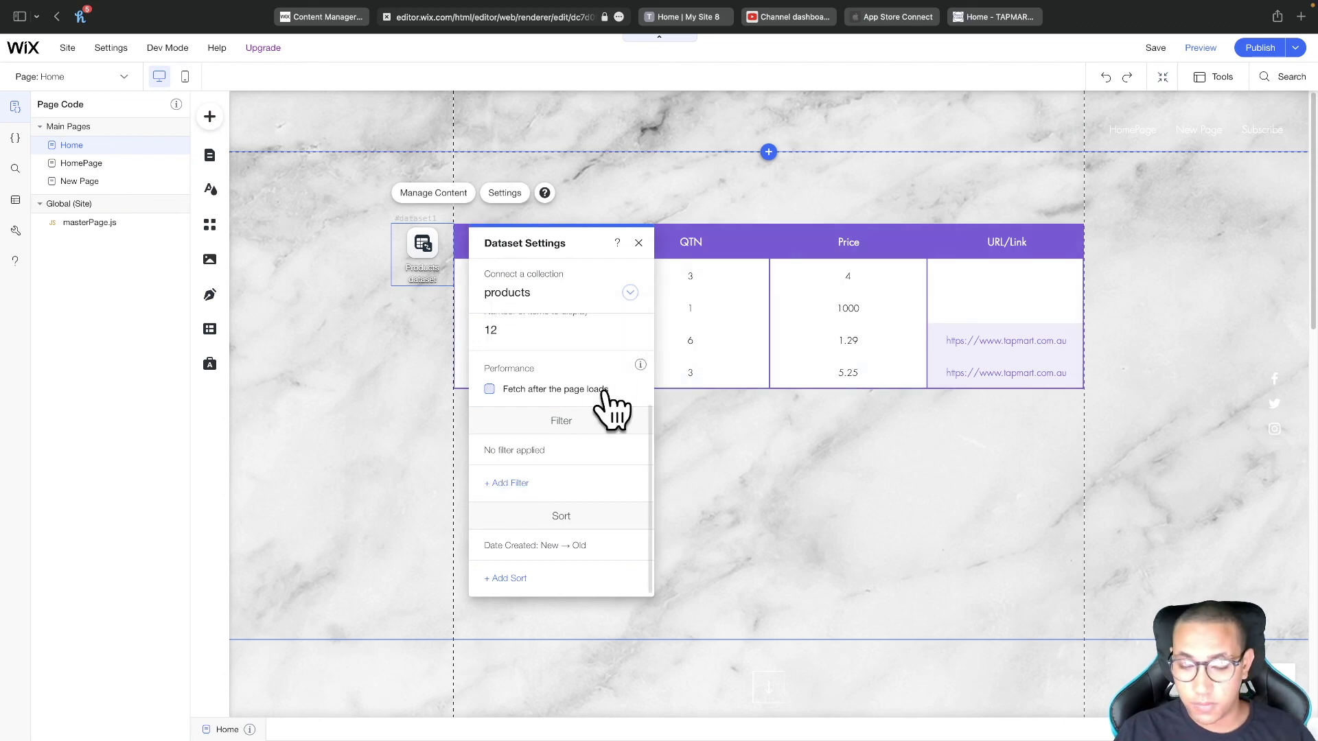
{"action": "left_click", "coordinate": [517, 580]}
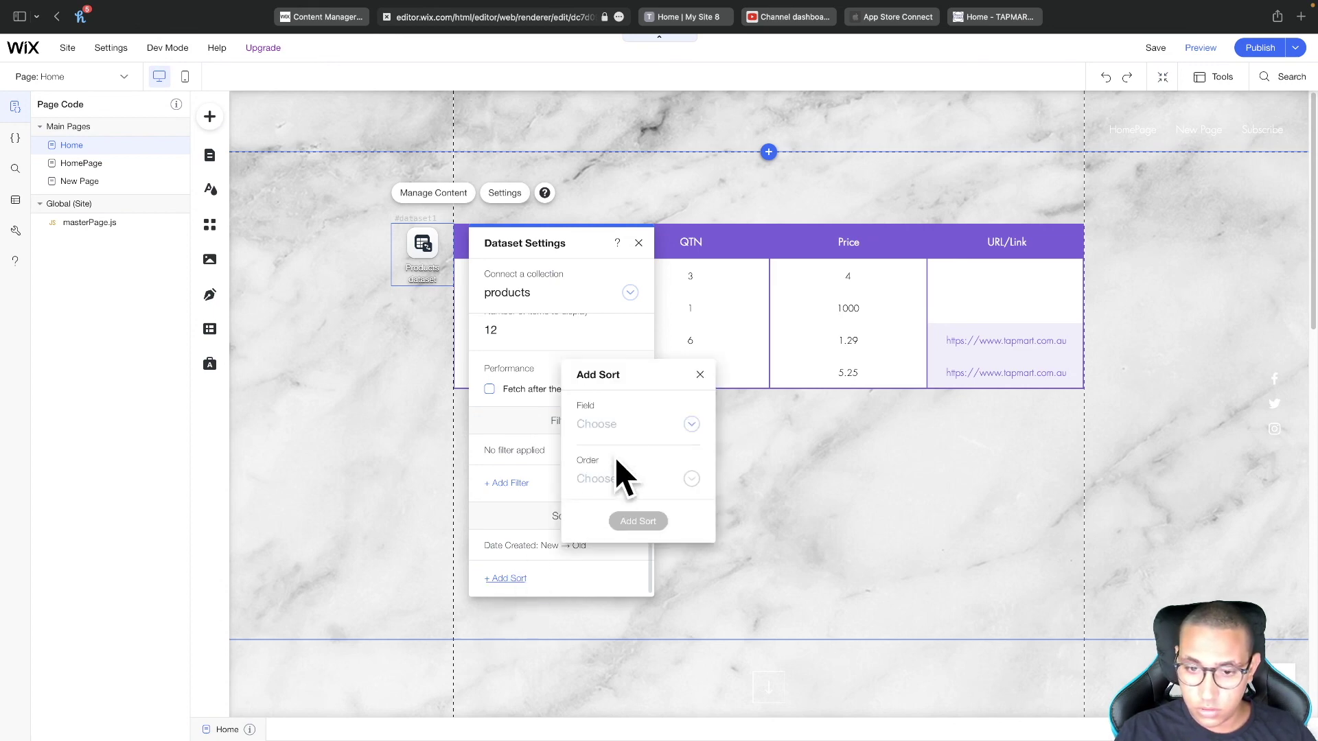
{"action": "left_click", "coordinate": [630, 429]}
{"action": "scroll", "coordinate": [642, 453], "scroll_direction": "down", "scroll_amount": 2}
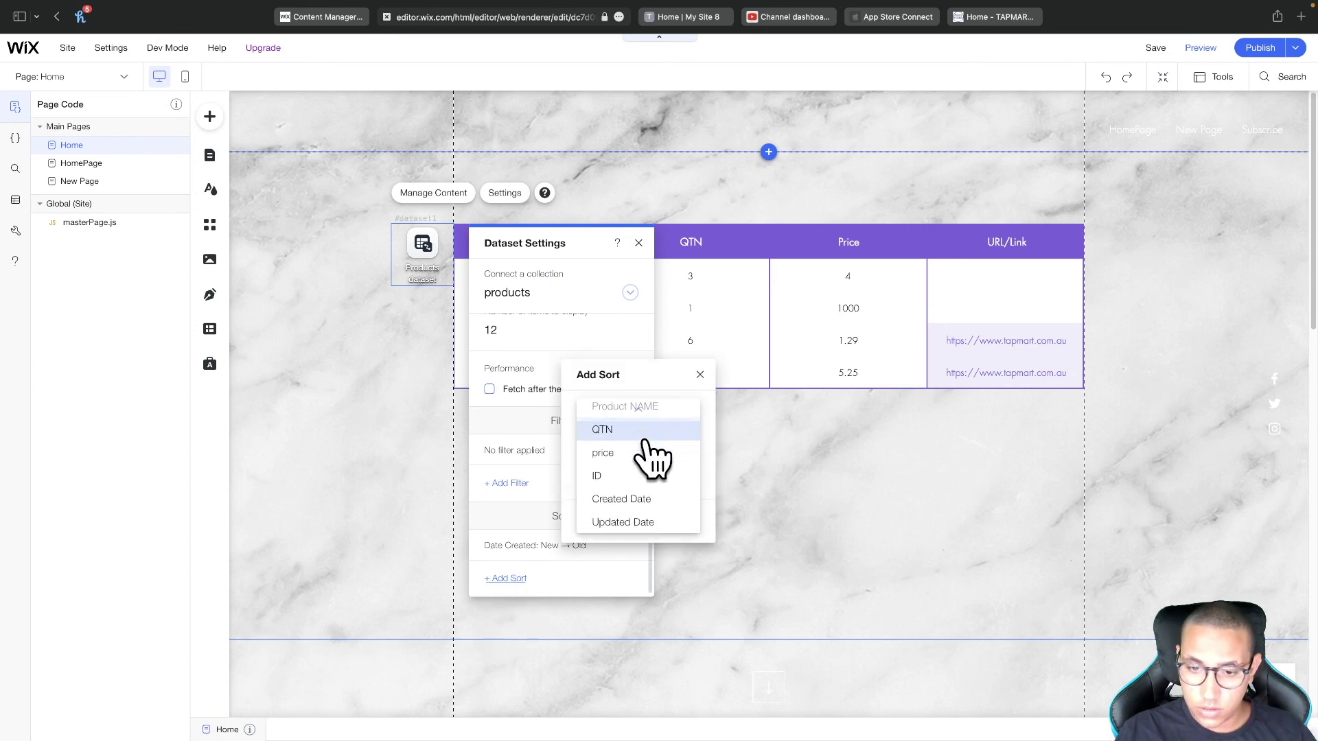
{"action": "left_click", "coordinate": [623, 499]}
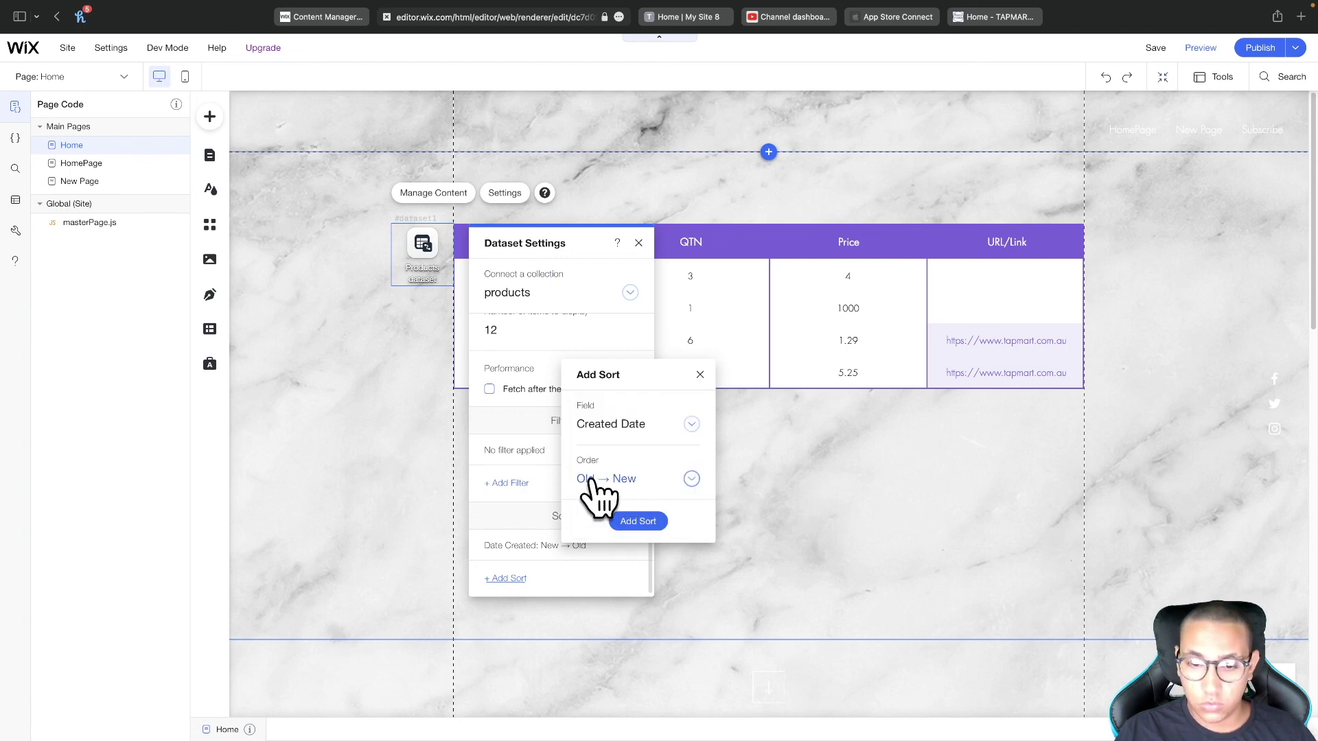
{"action": "left_click", "coordinate": [640, 521]}
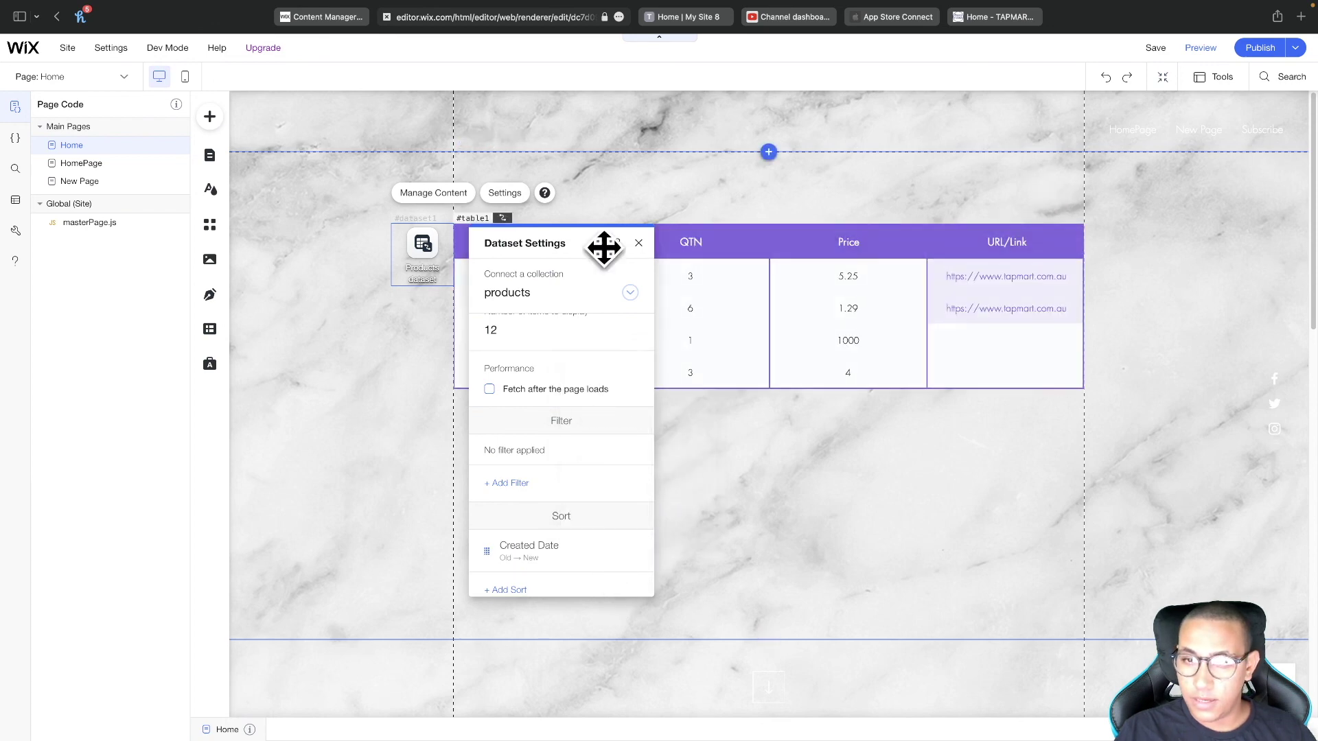
{"action": "left_click", "coordinate": [638, 242]}
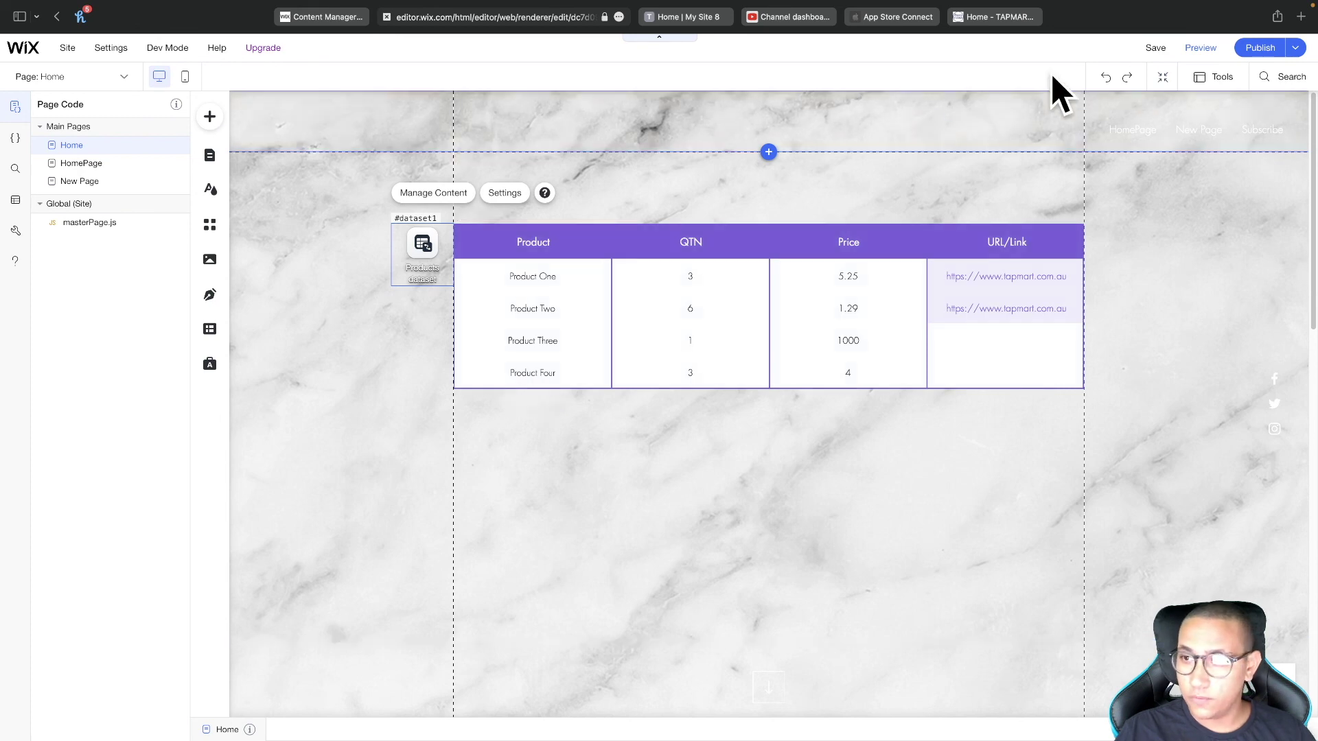
Step: Publish the site again and reload the live page to check the table's order
{"action": "left_click", "coordinate": [1256, 50]}
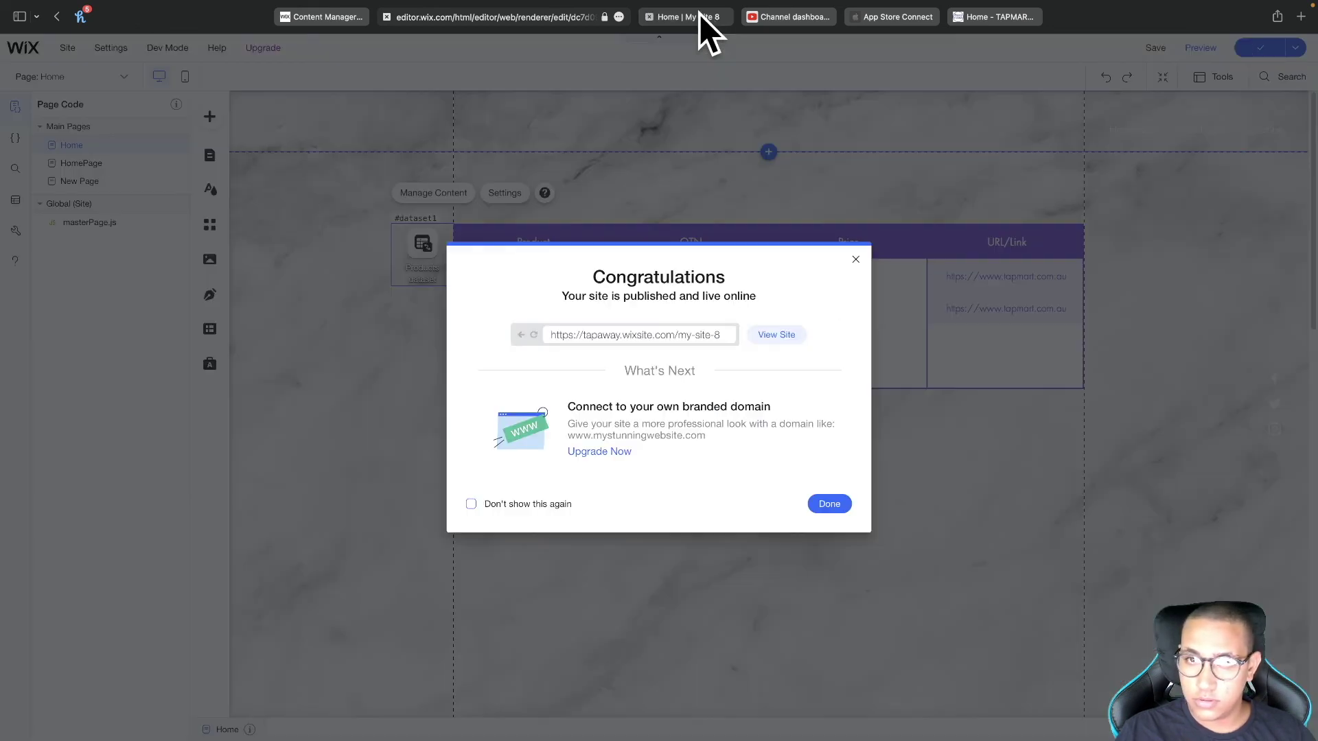
{"action": "left_click", "coordinate": [698, 15]}
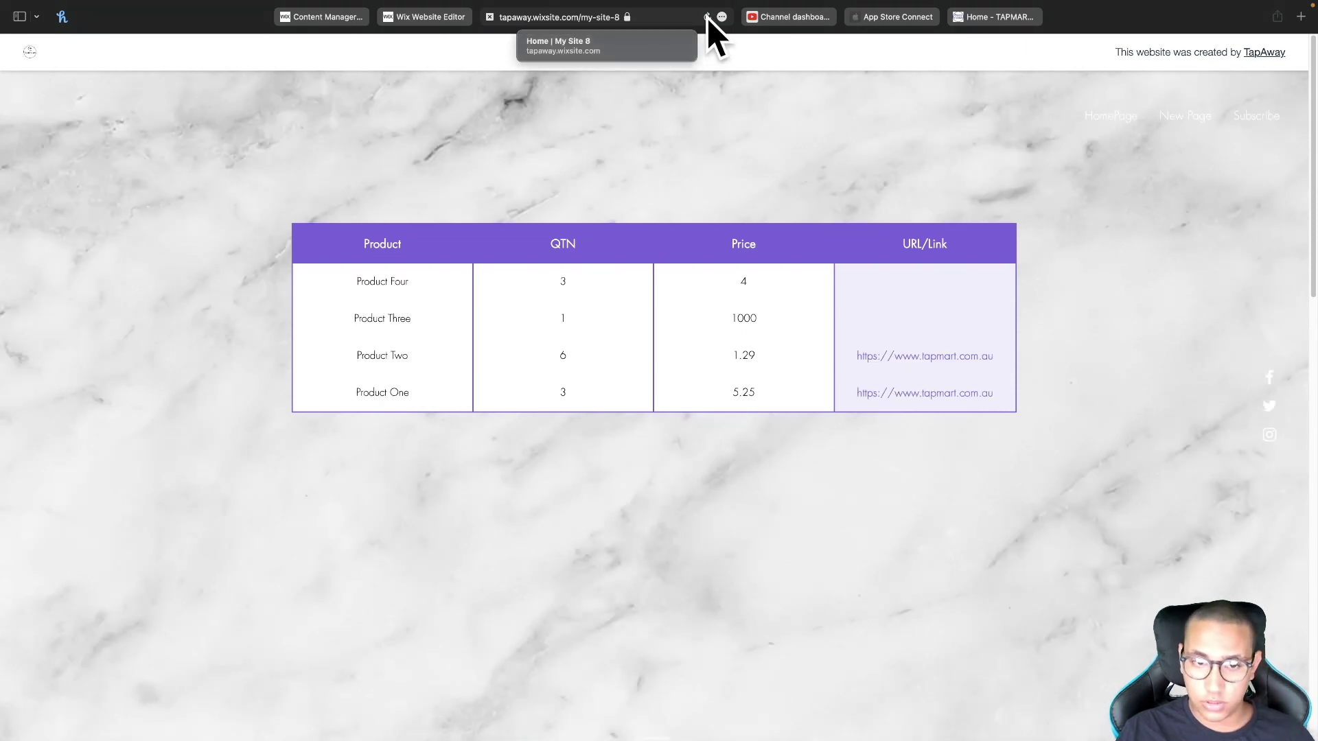
{"action": "left_click", "coordinate": [707, 17]}
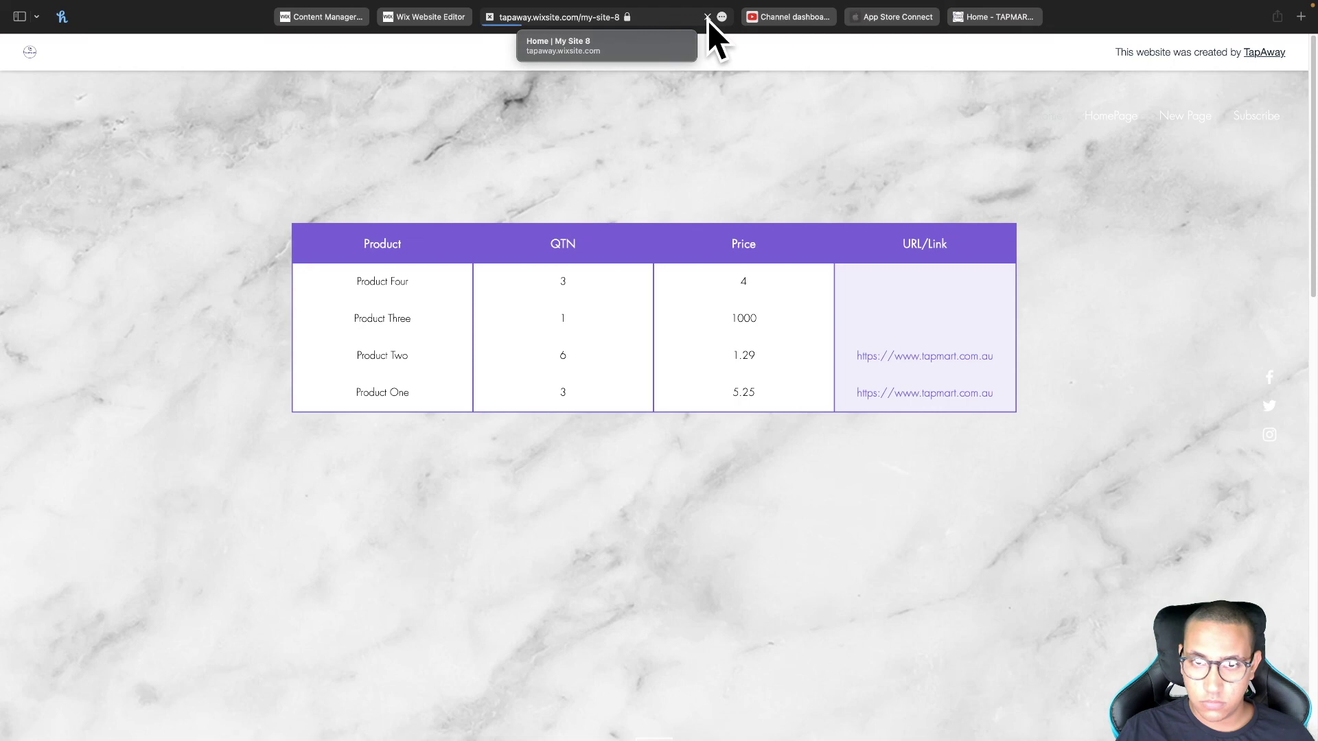